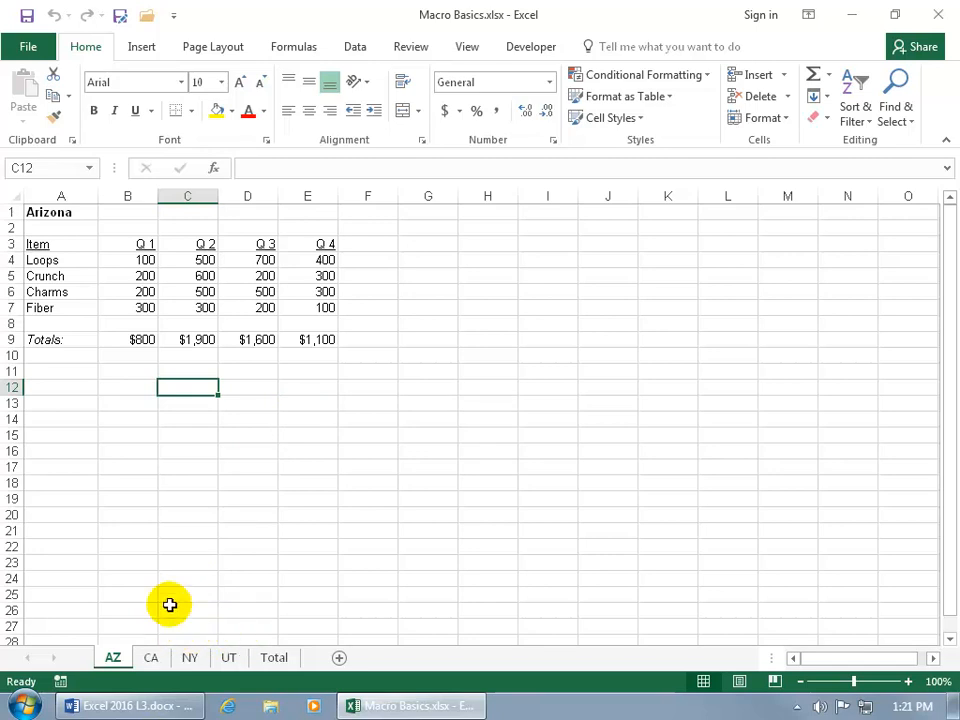
Look through the CA and NY worksheets and return to the AZ worksheet
click(150, 658)
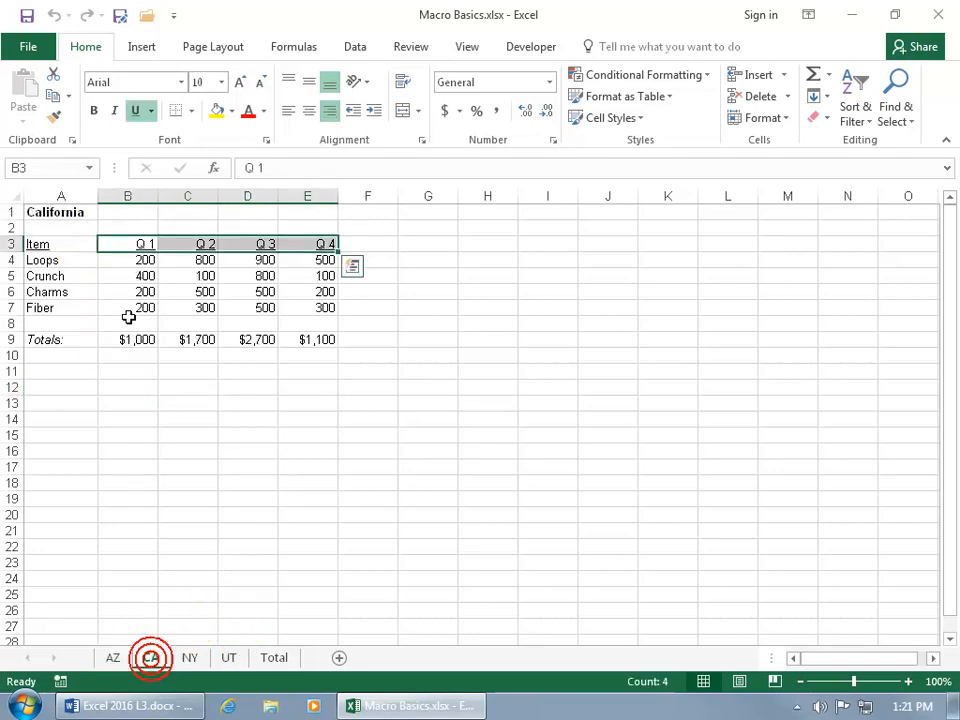
click(190, 658)
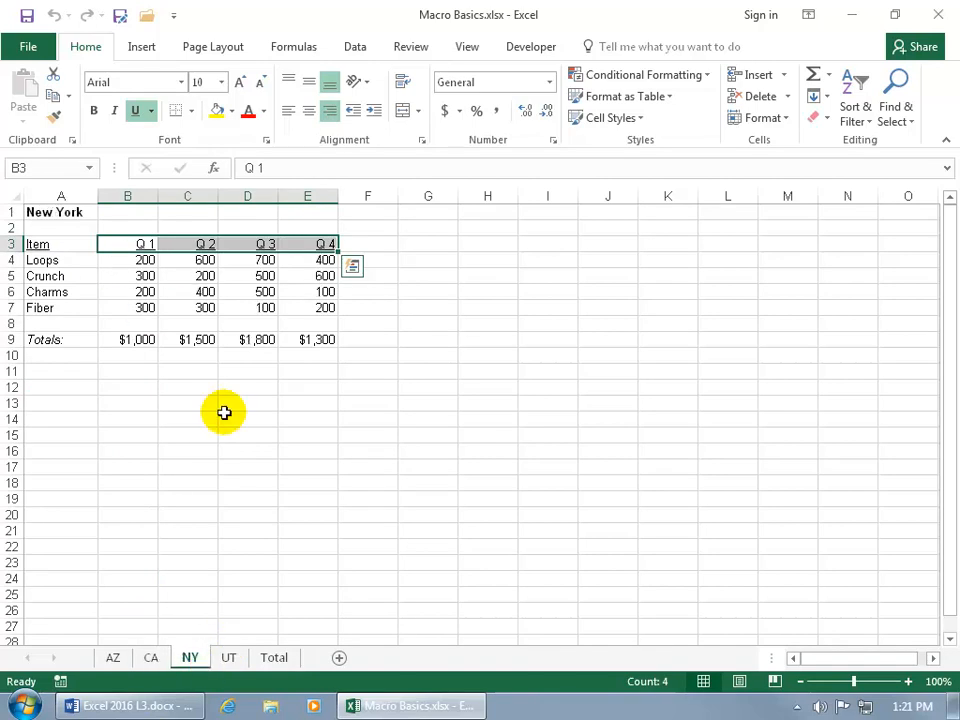
click(115, 660)
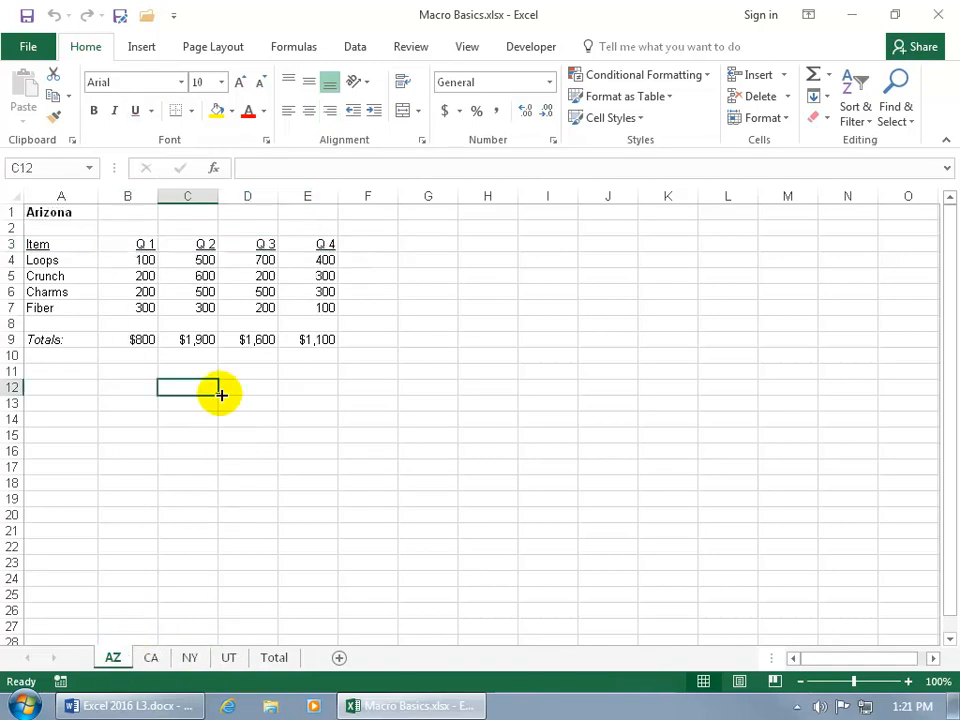
With the Arizona title cell A1 selected, set up a new macro recording named Format_Titles
click(70, 213)
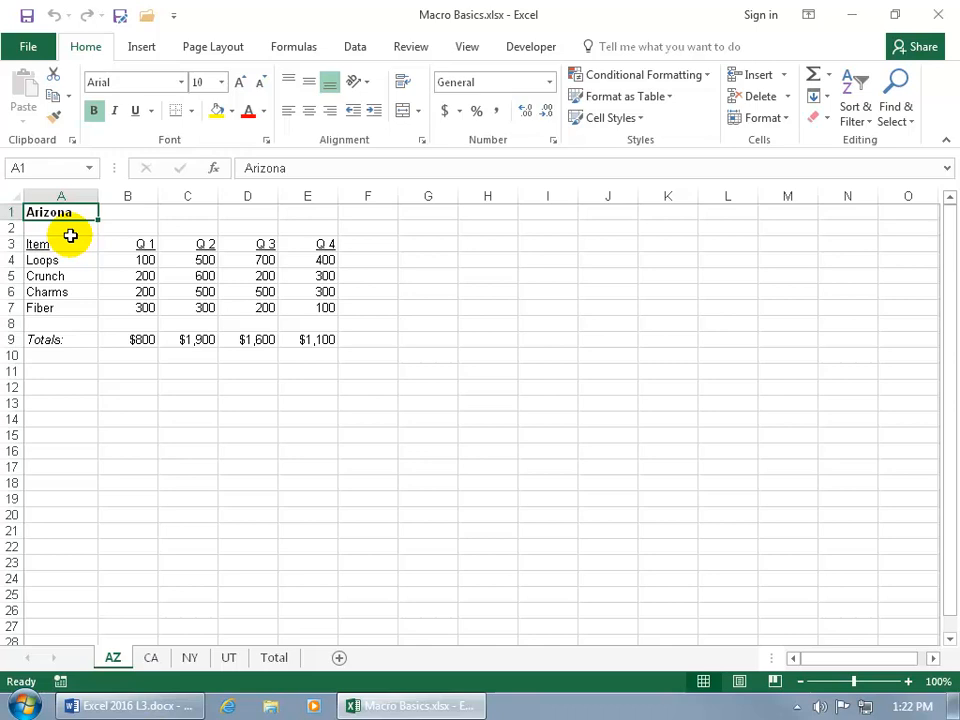
click(469, 47)
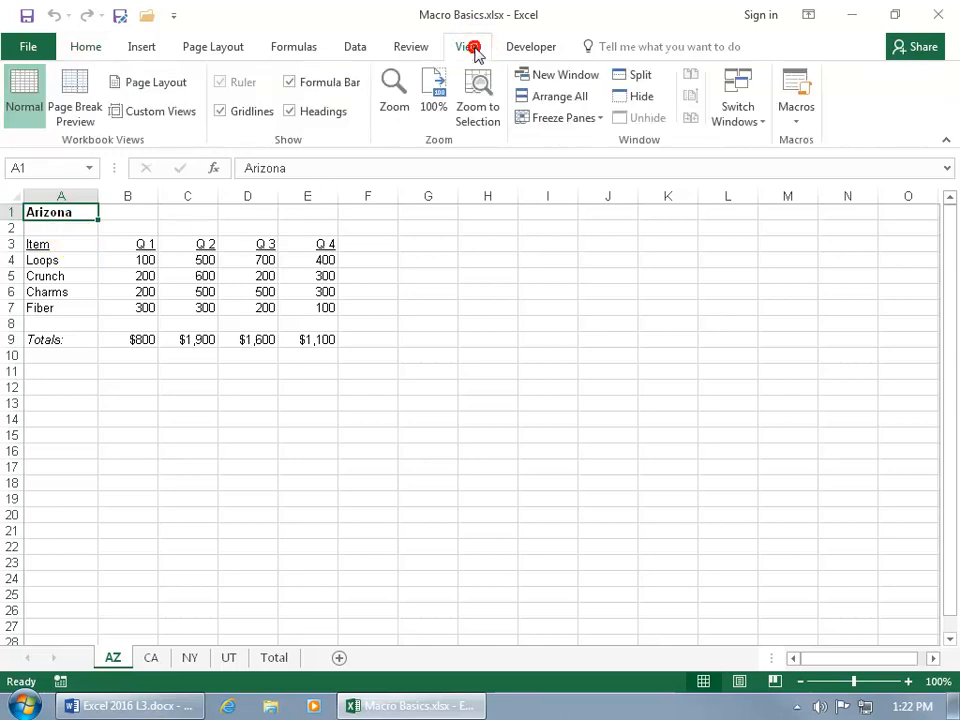
click(797, 118)
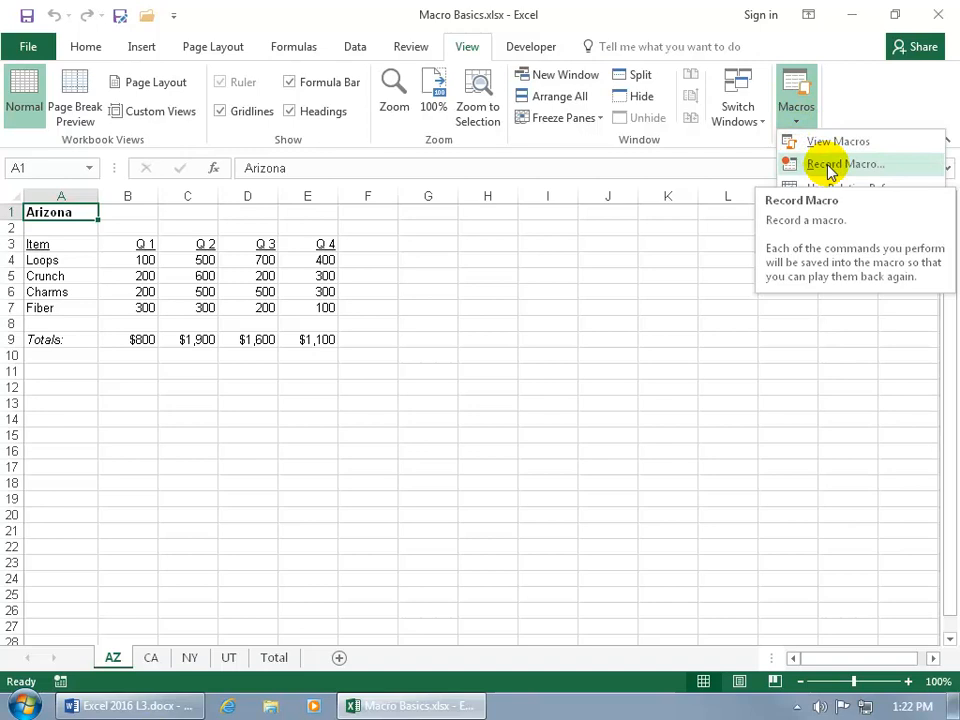
click(540, 50)
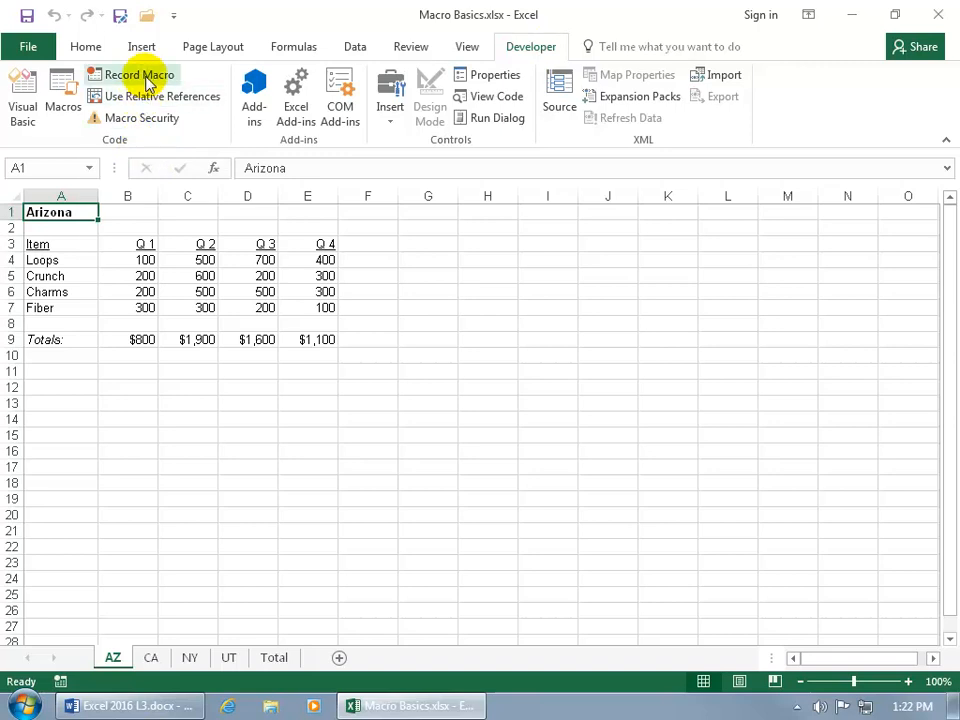
click(62, 688)
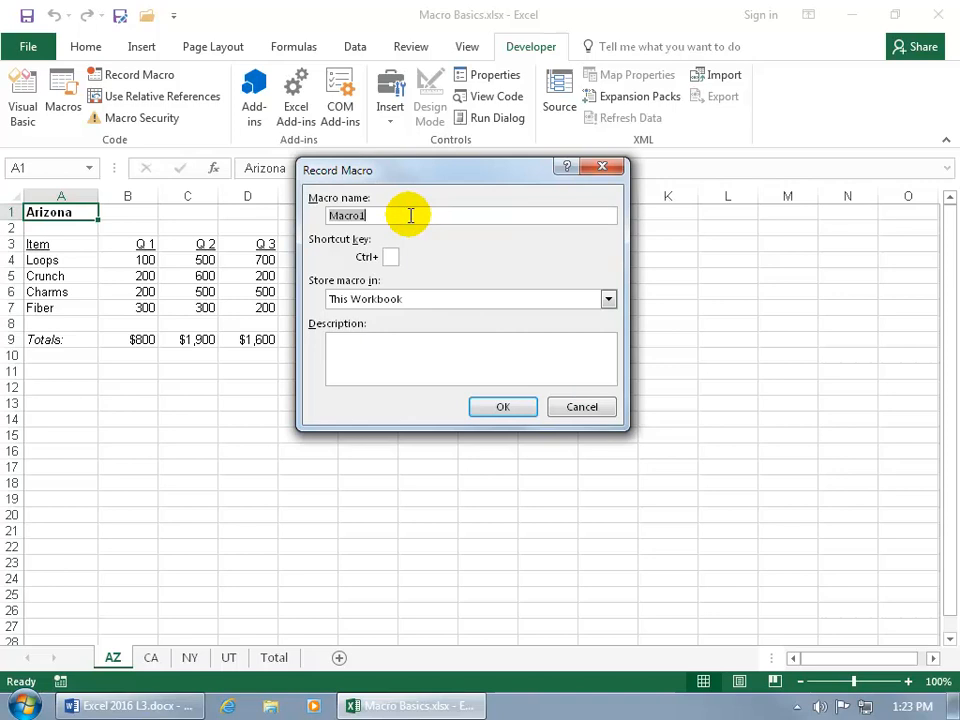
text(Format_Titles)
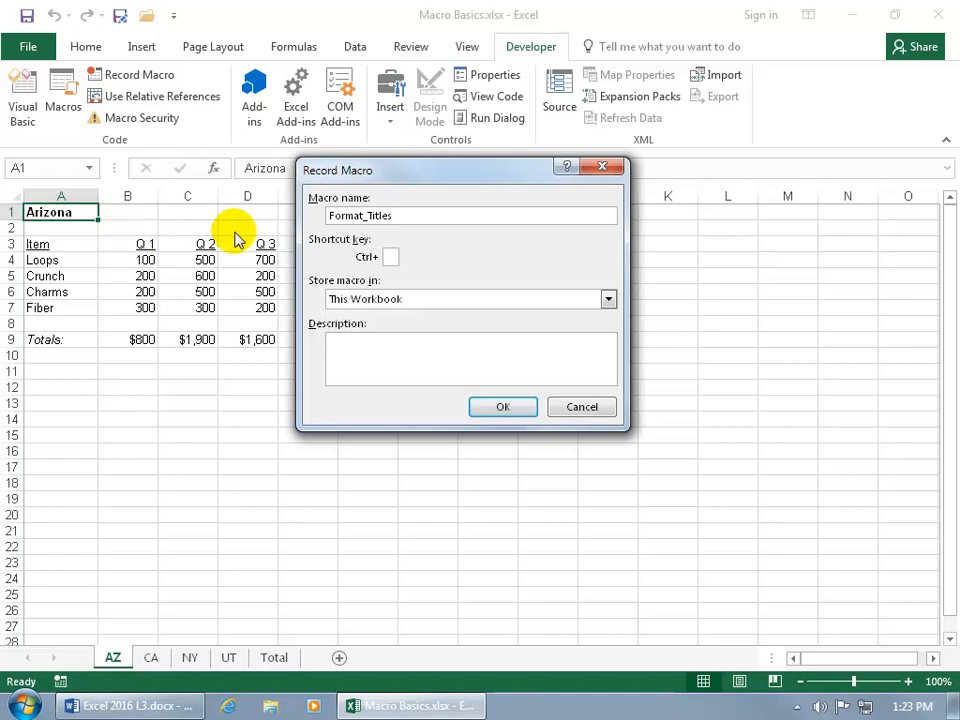
Assign Ctrl+Shift+M as the macro's own key combination
click(390, 256)
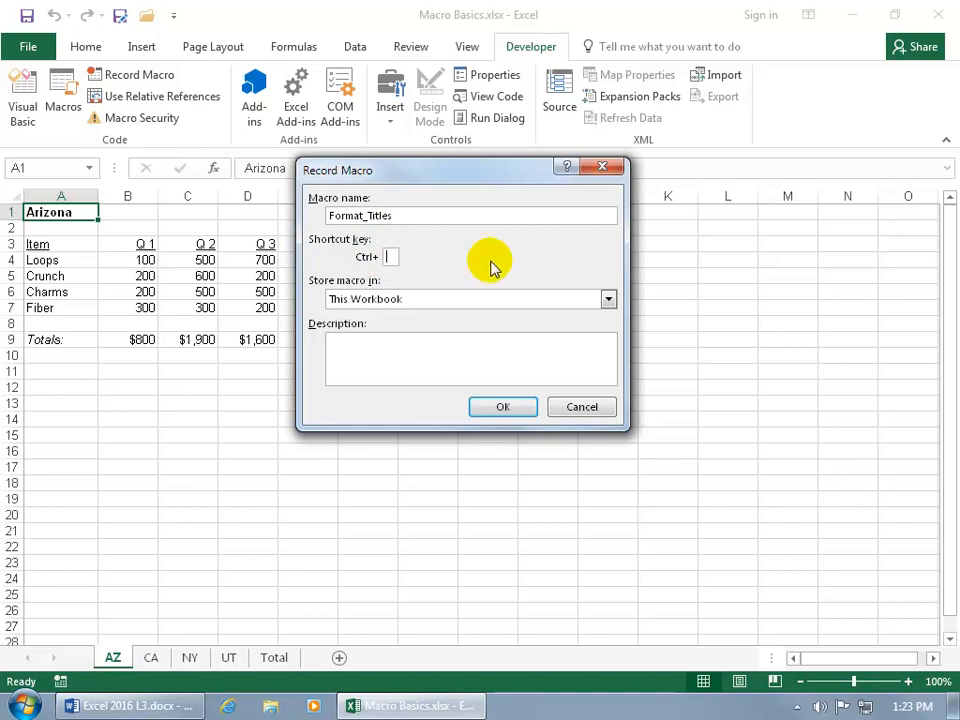
text(p)
key(BackSpace)
text(M)
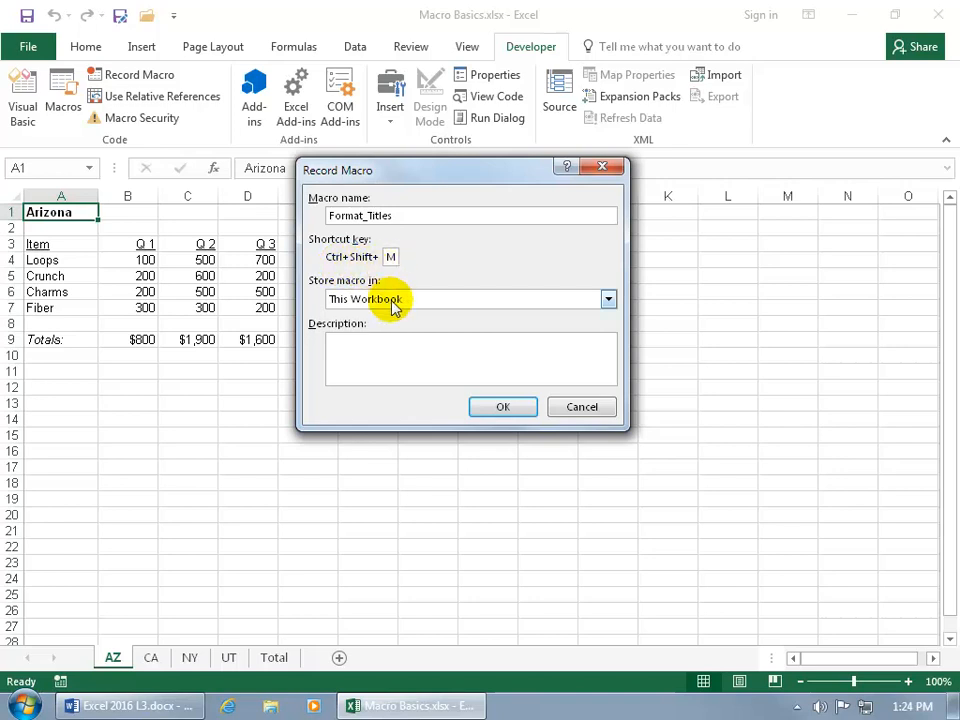
Store the macro in This Workbook, describe it as "Applying formats to titles of worksheets", and start recording
click(608, 299)
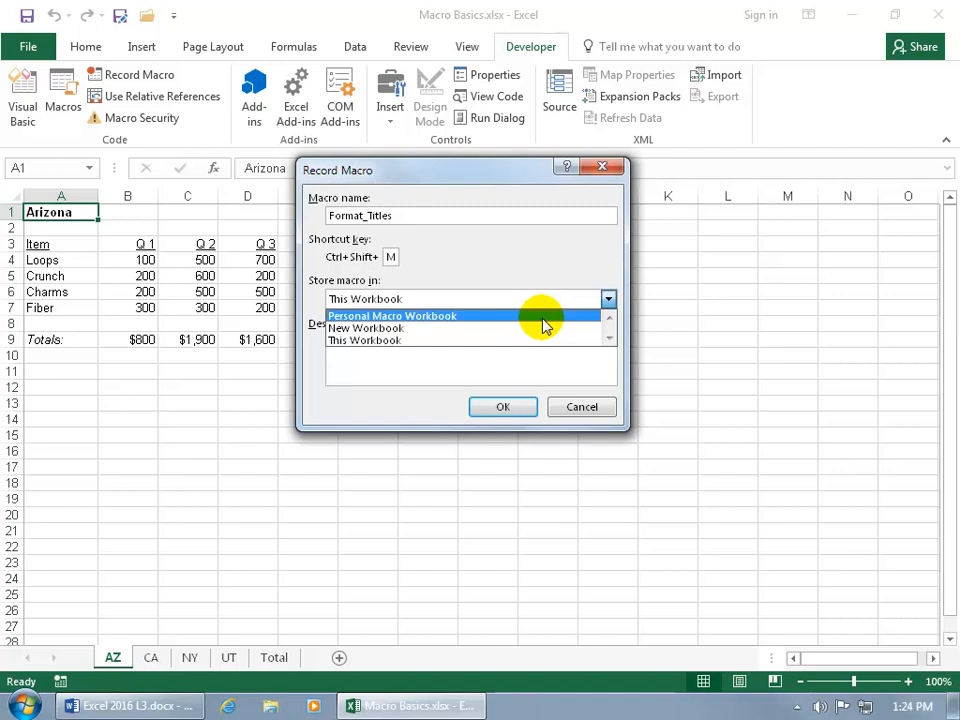
click(520, 340)
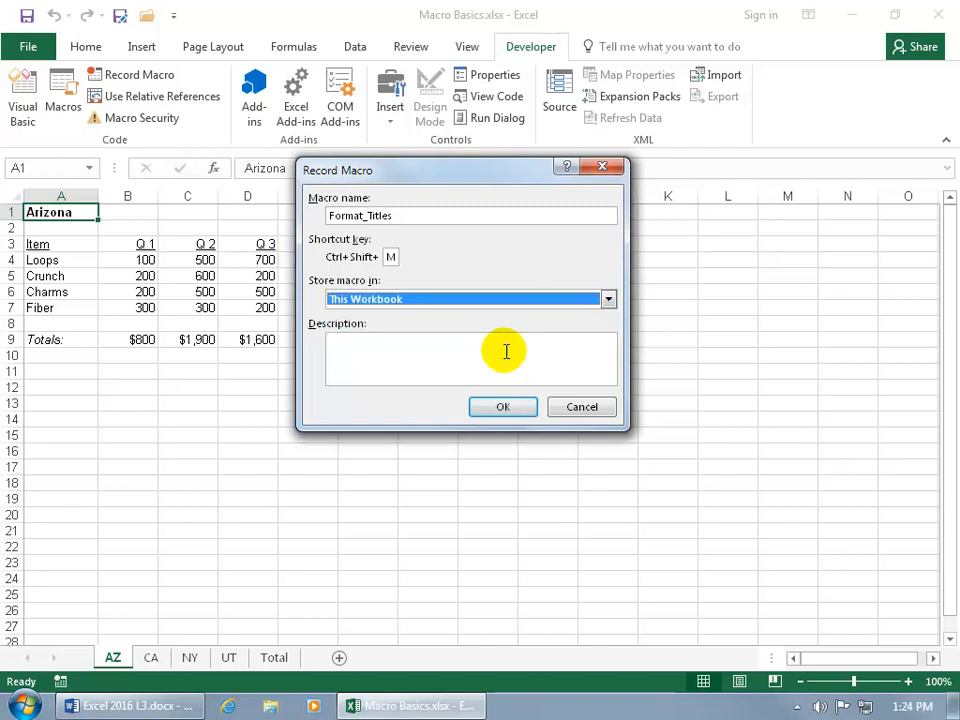
click(482, 343)
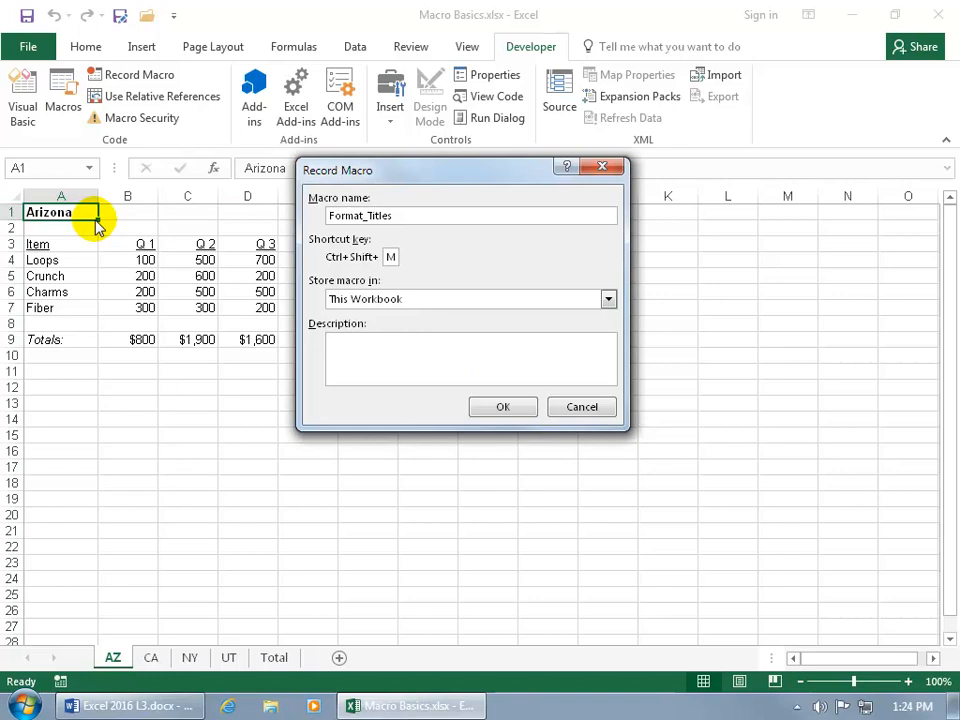
text(Applying formats to titles of worksheets)
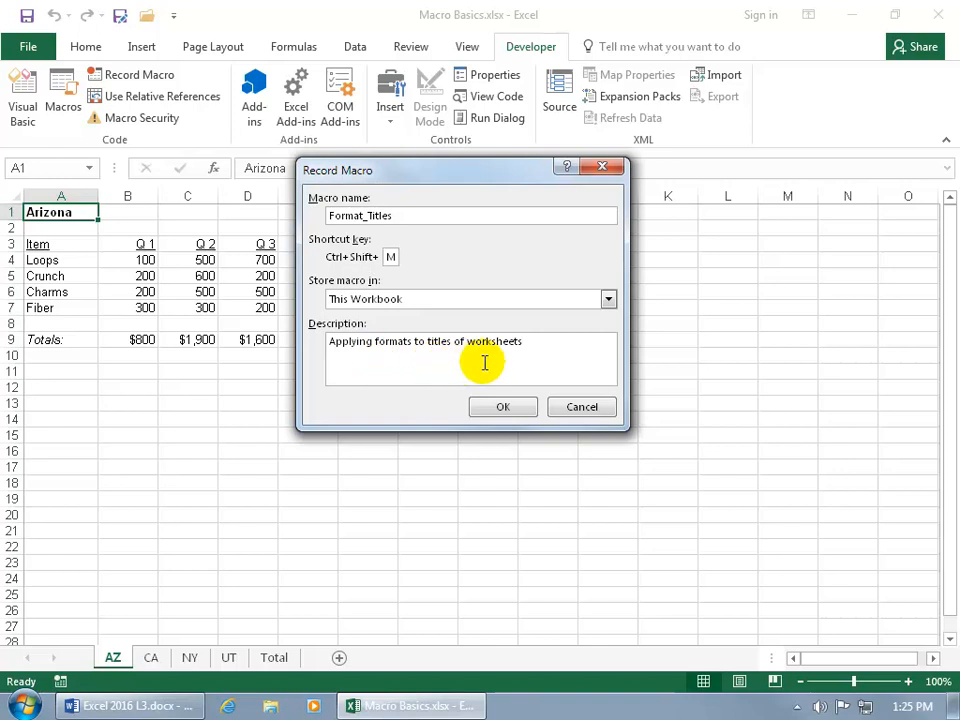
click(504, 407)
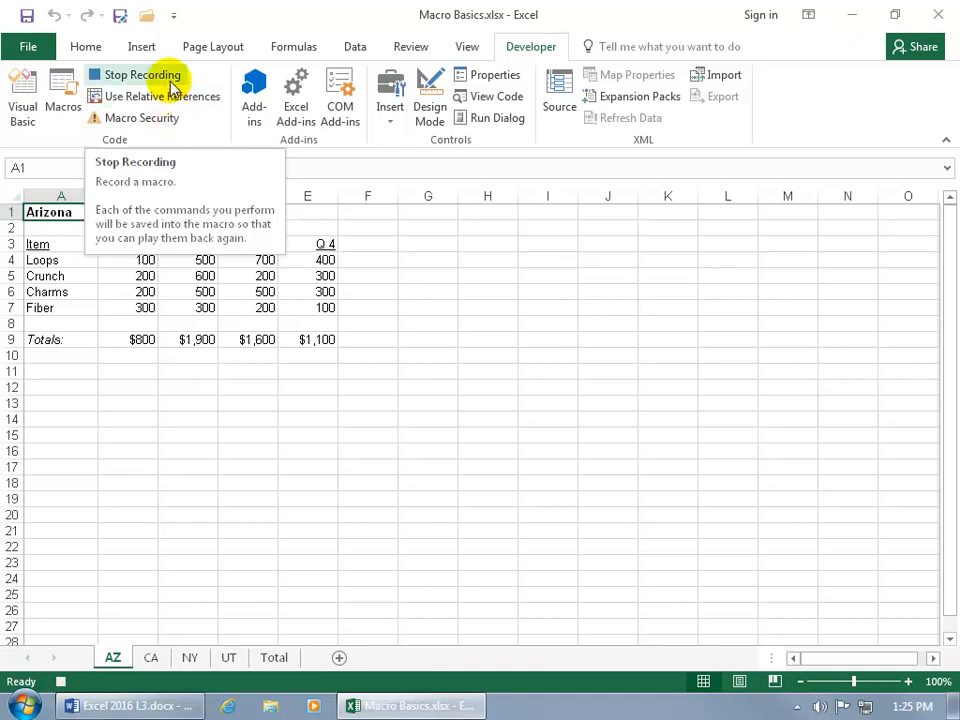
click(474, 50)
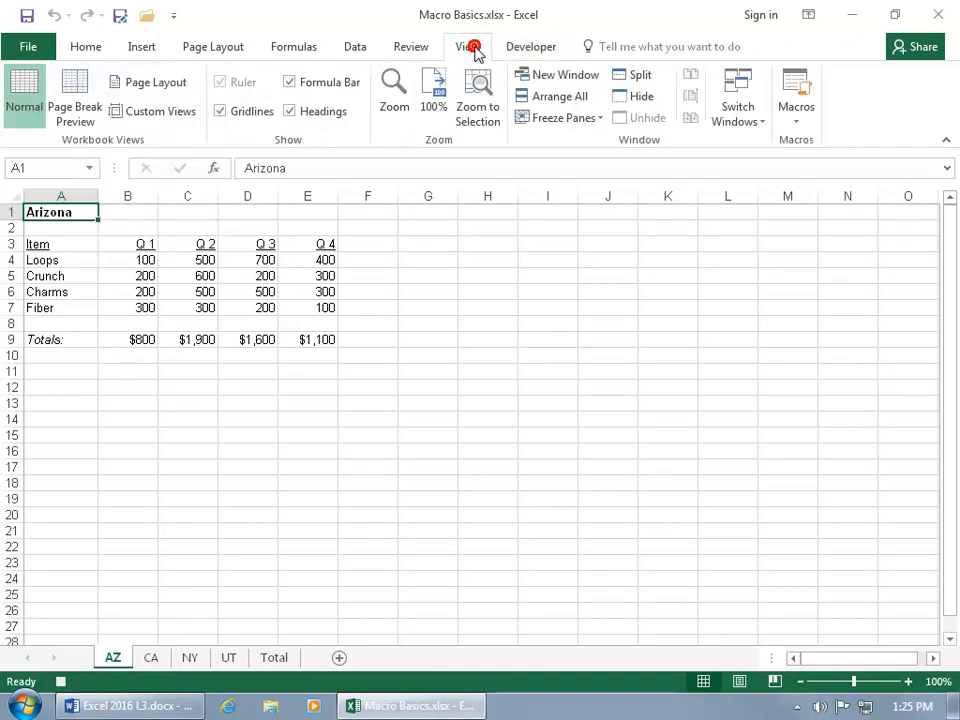
click(805, 118)
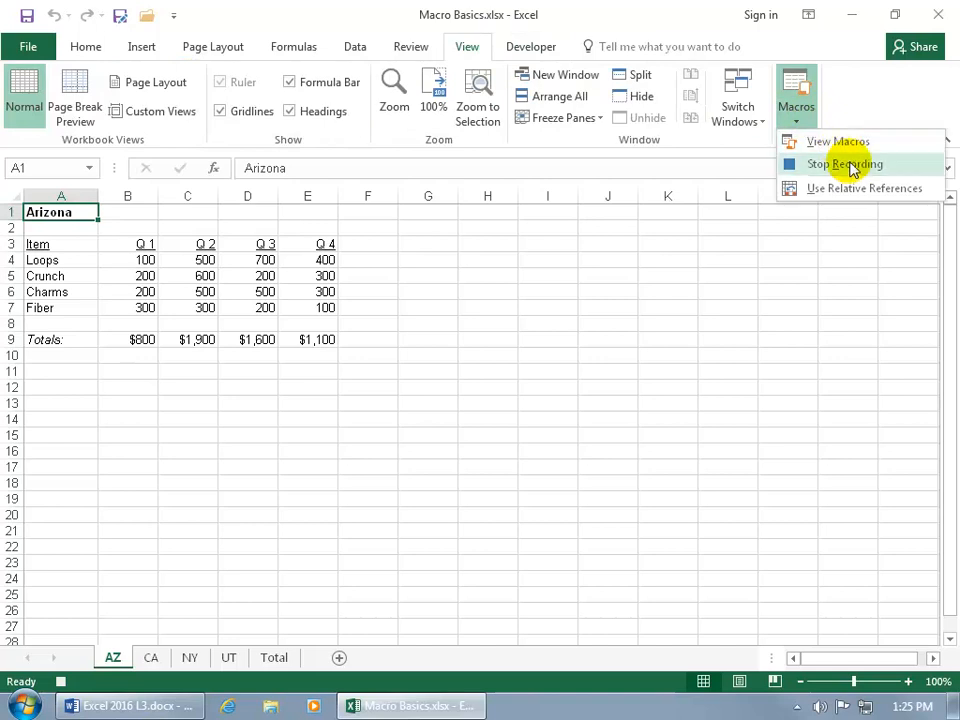
click(463, 284)
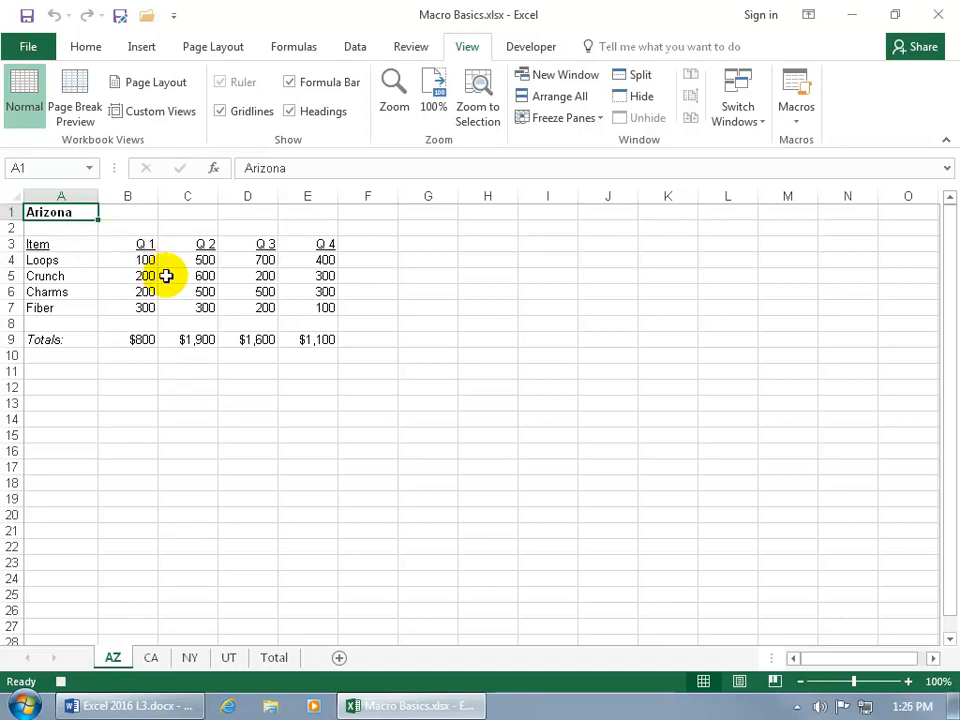
click(204, 291)
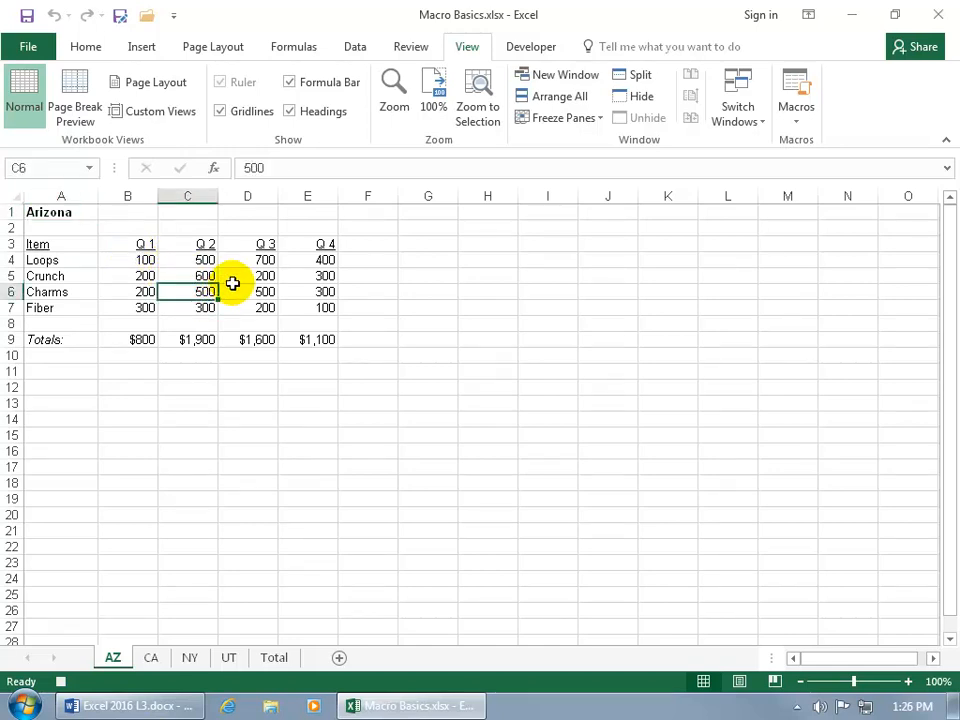
click(232, 279)
click(201, 245)
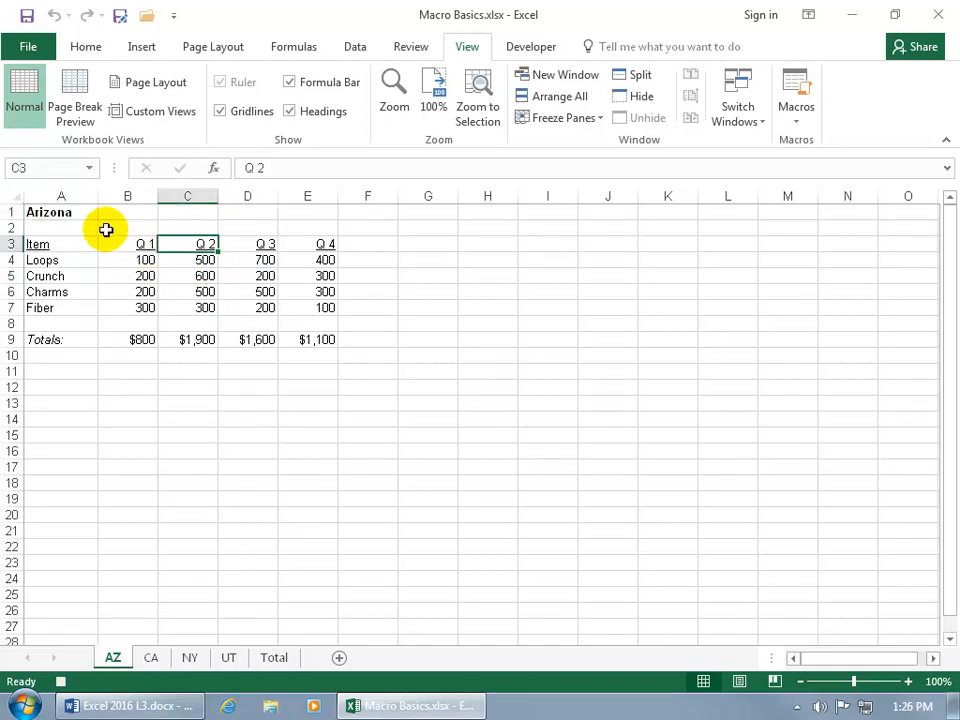
Format the Arizona title in cell A1 with red font color and font size 20
click(72, 212)
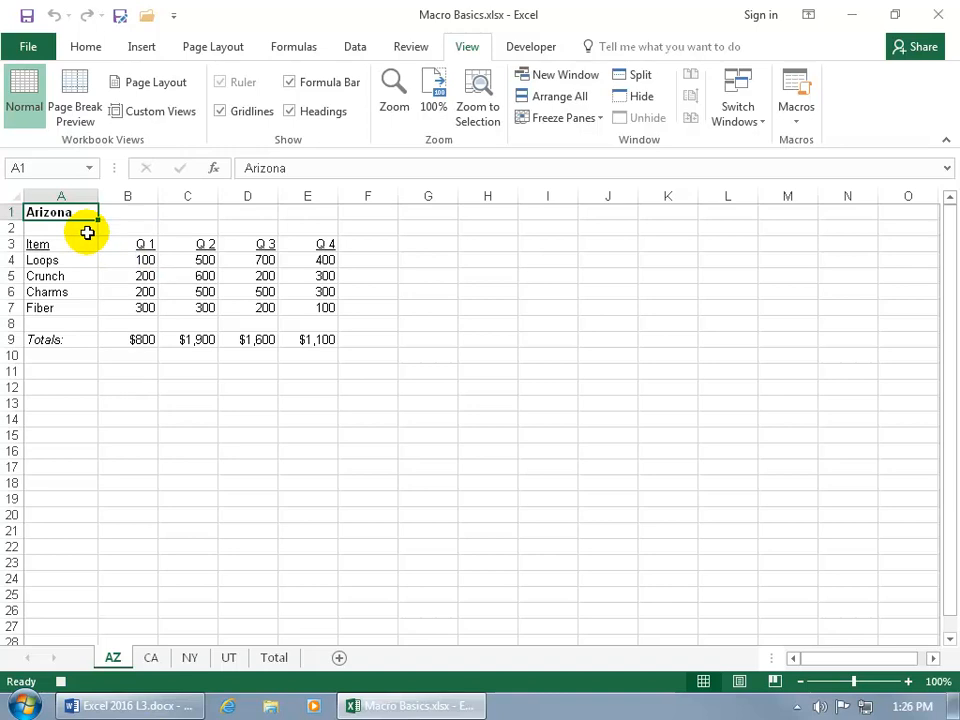
click(86, 47)
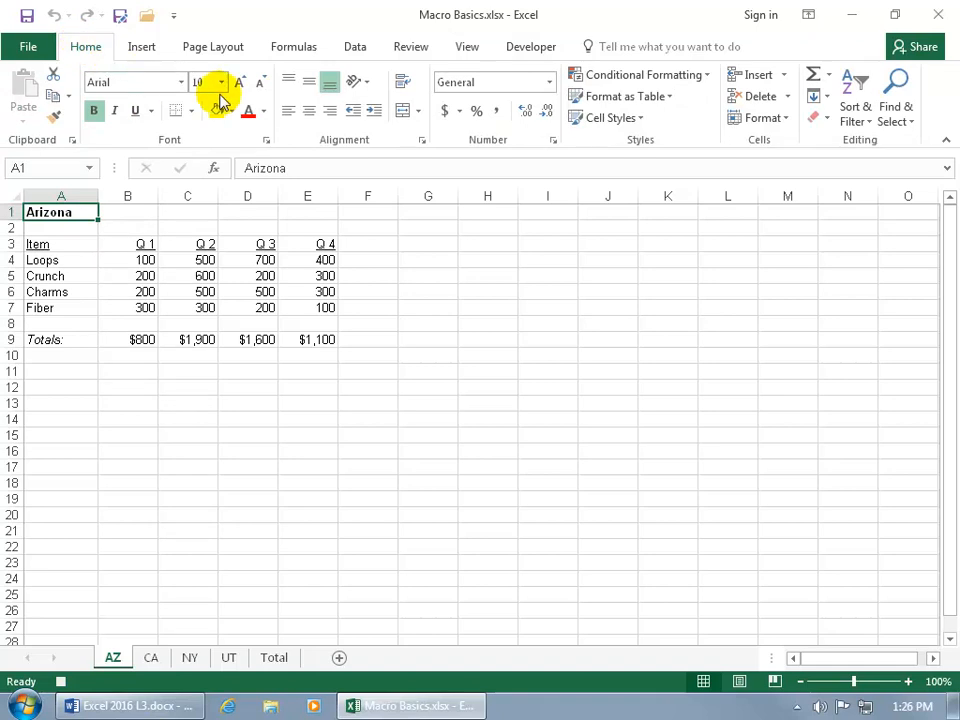
click(247, 108)
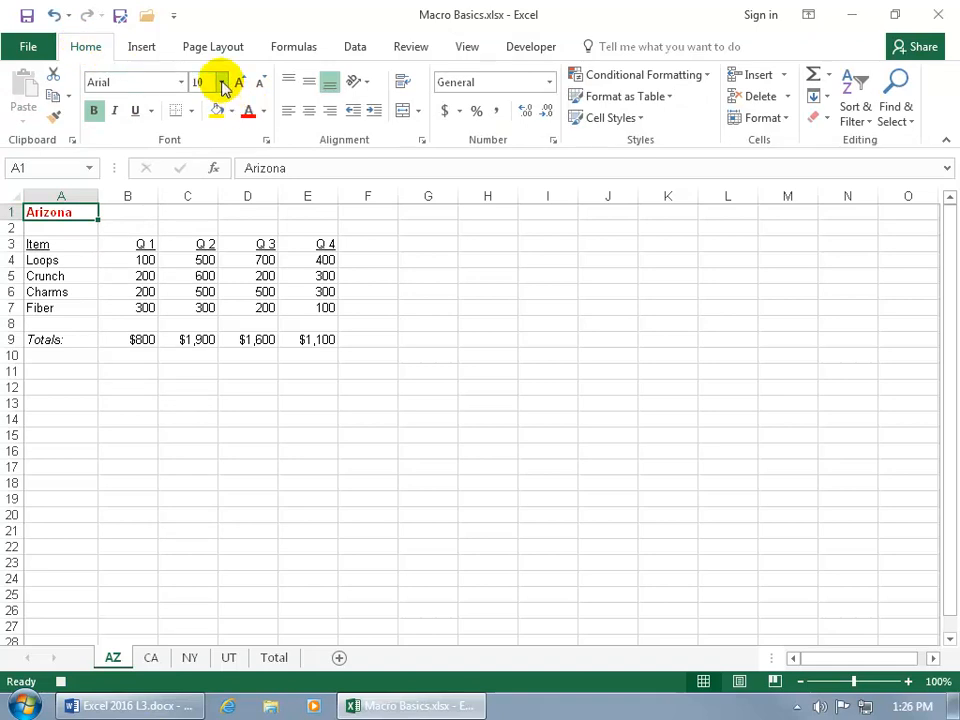
click(222, 82)
click(208, 250)
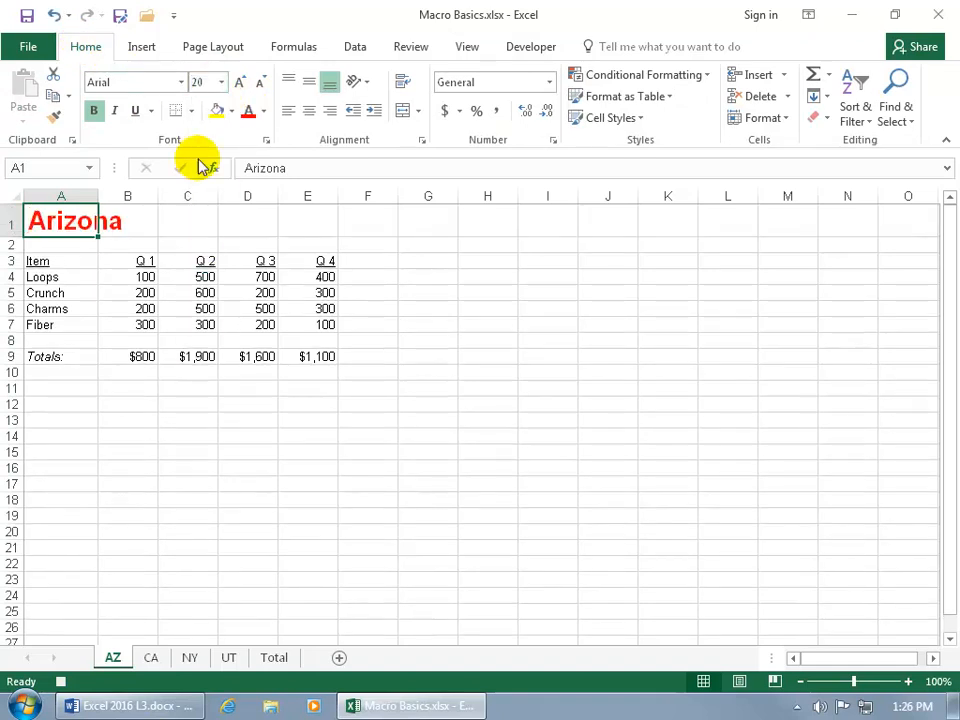
Set the Arizona title's font to Monotype Corsiva and stop recording the macro
click(152, 81)
text(M)
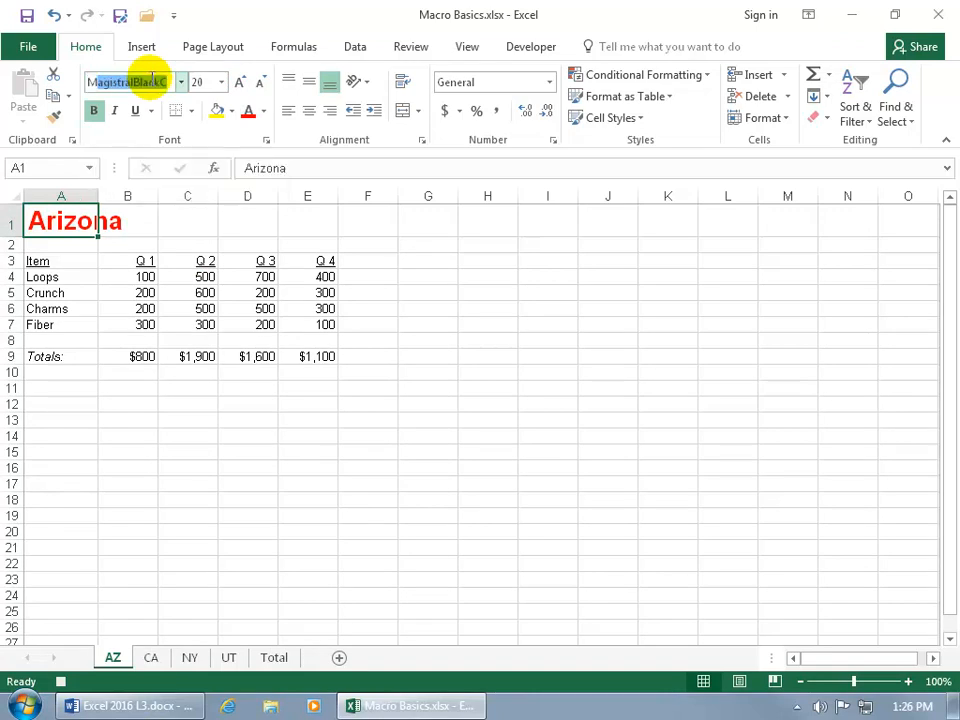
text(onotype Corsiv)
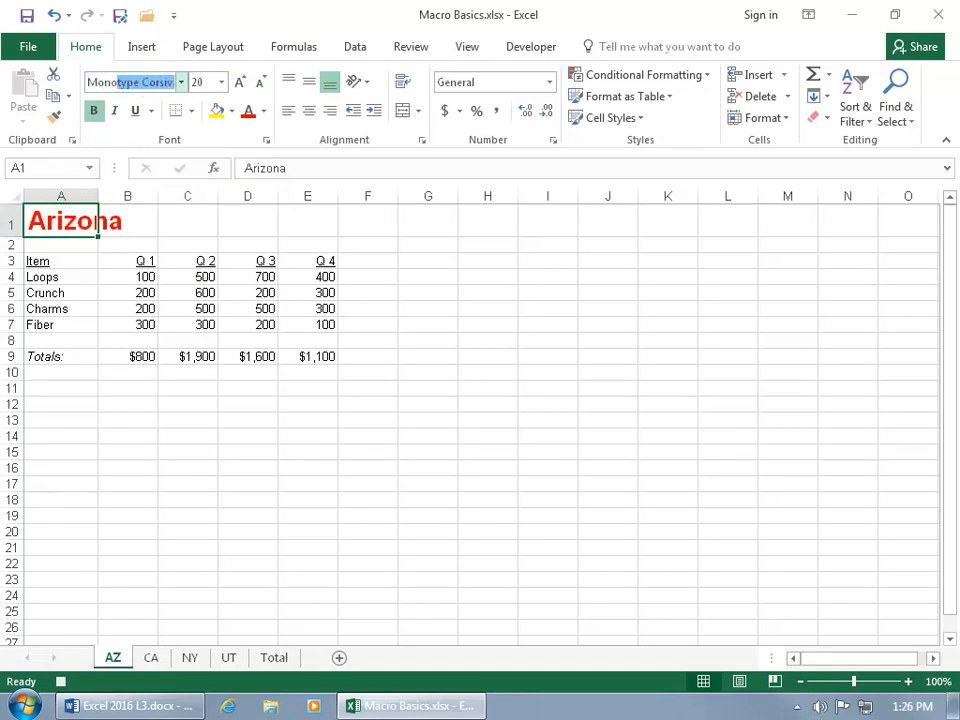
key(Return)
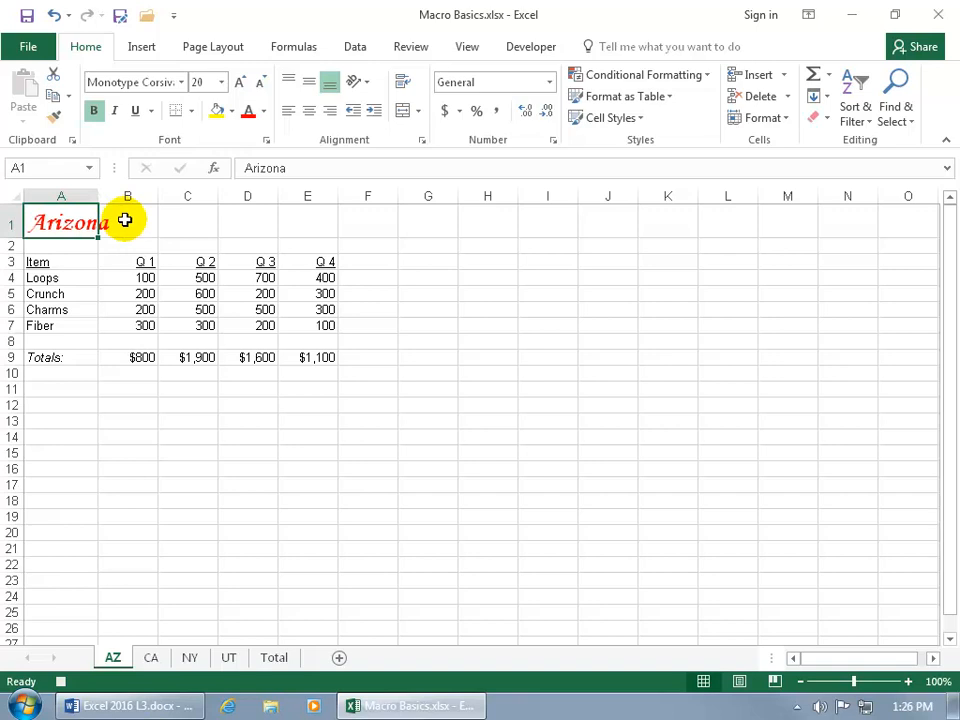
click(61, 684)
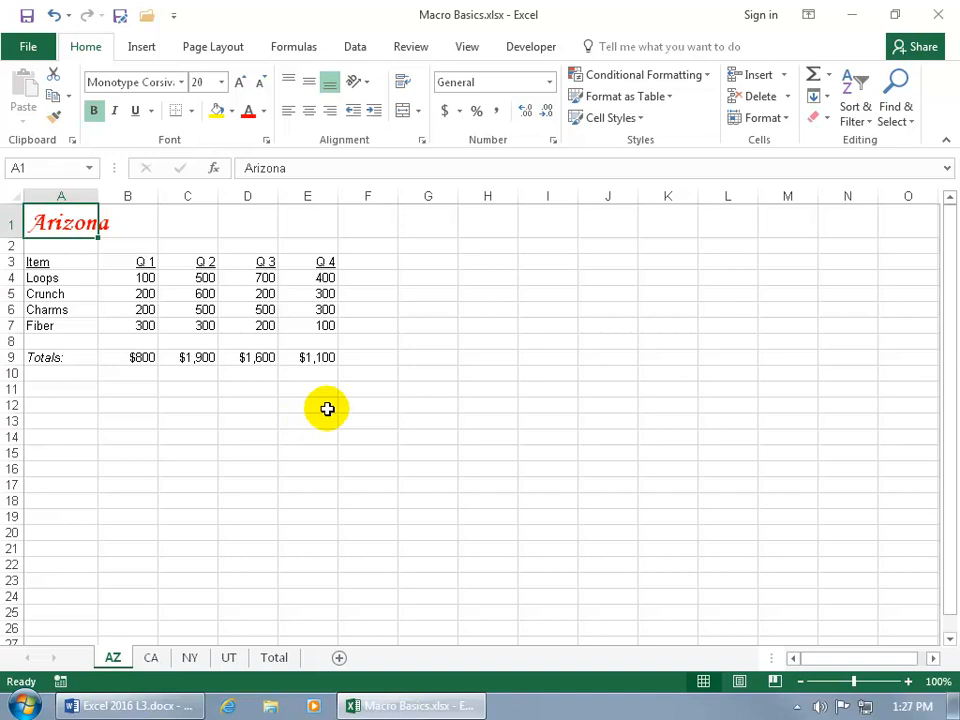
Switch to the CA worksheet
click(152, 657)
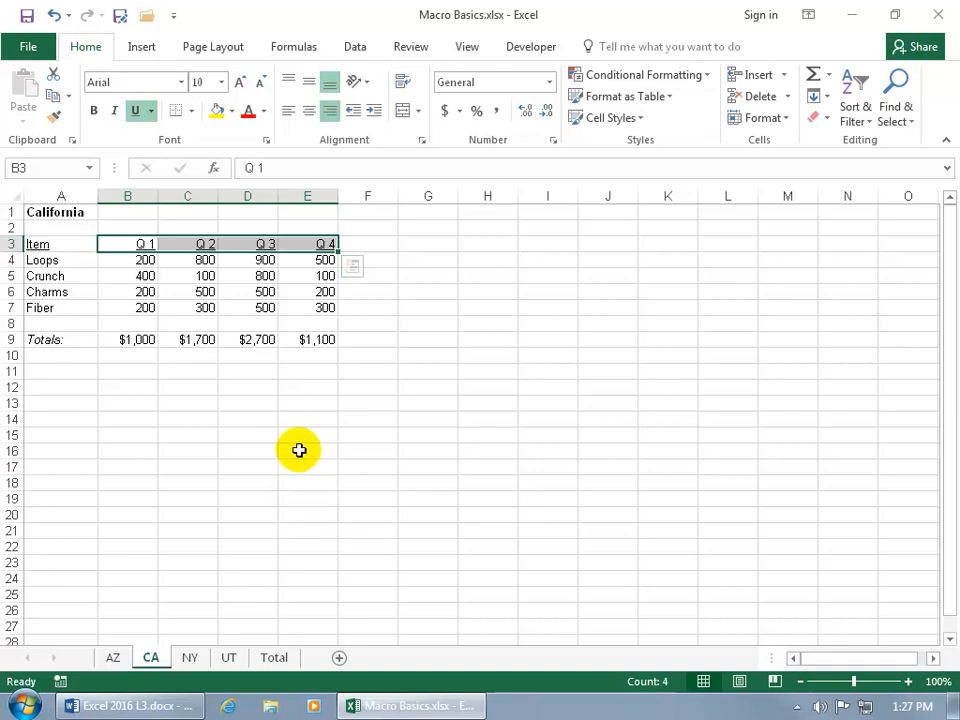
click(466, 47)
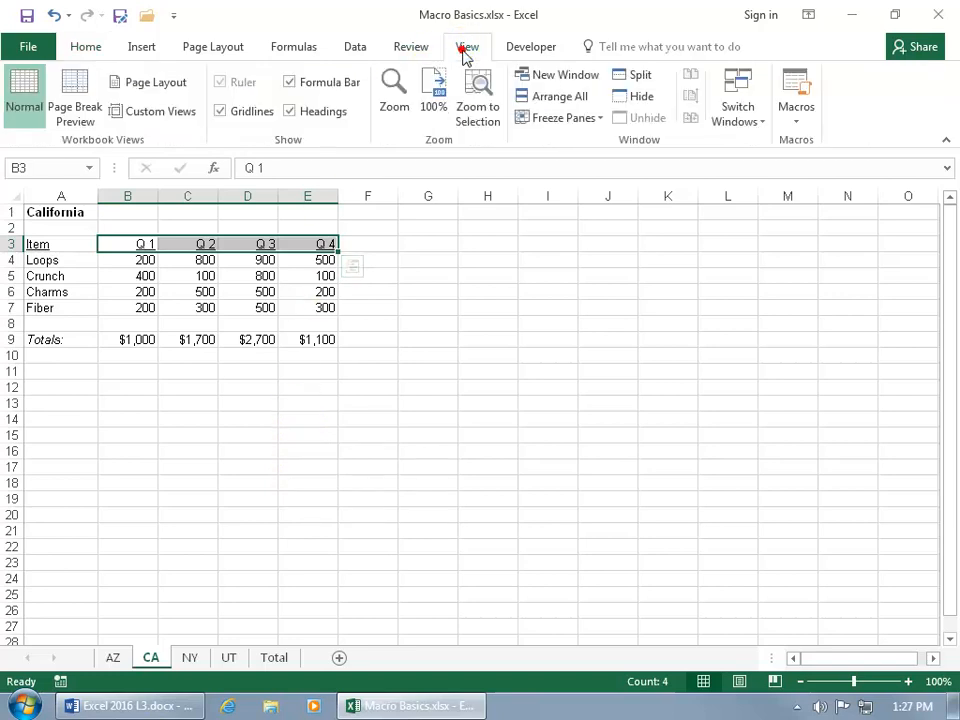
click(797, 112)
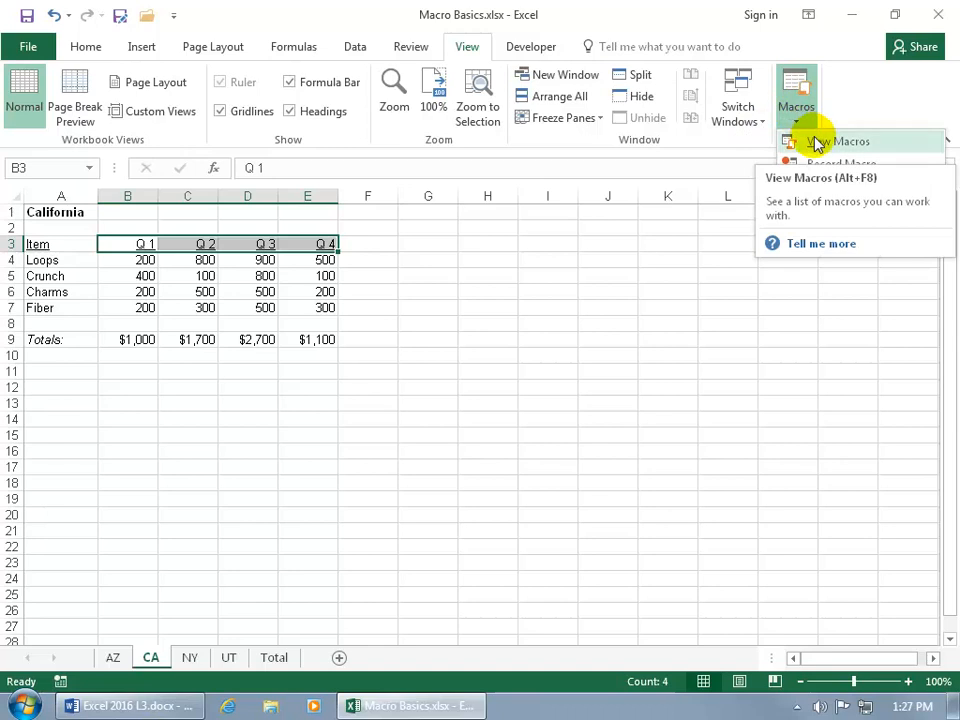
click(816, 144)
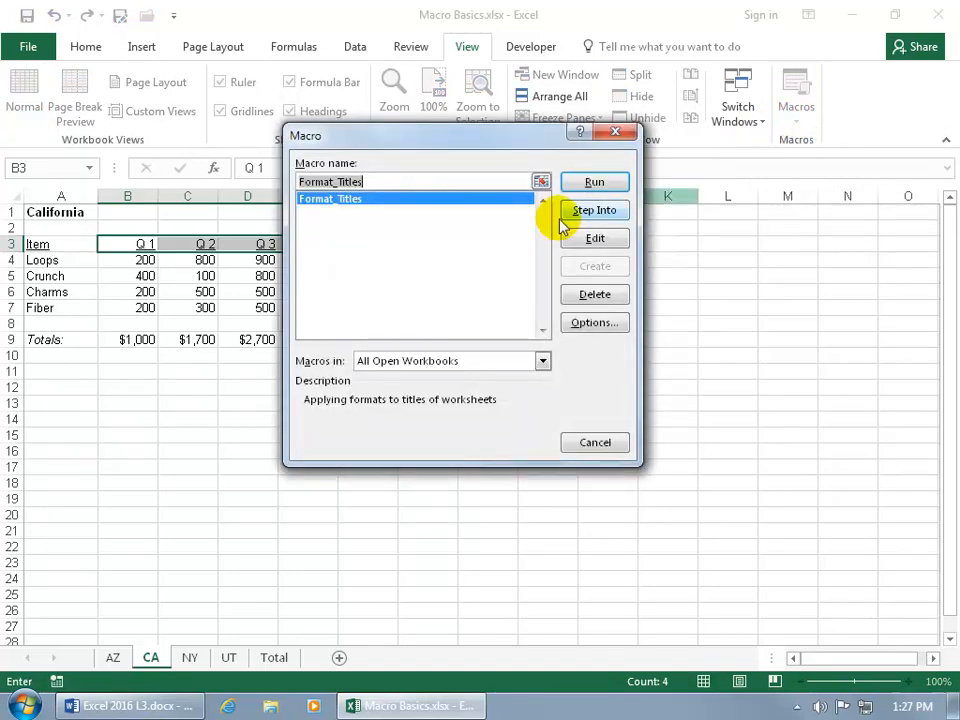
click(349, 223)
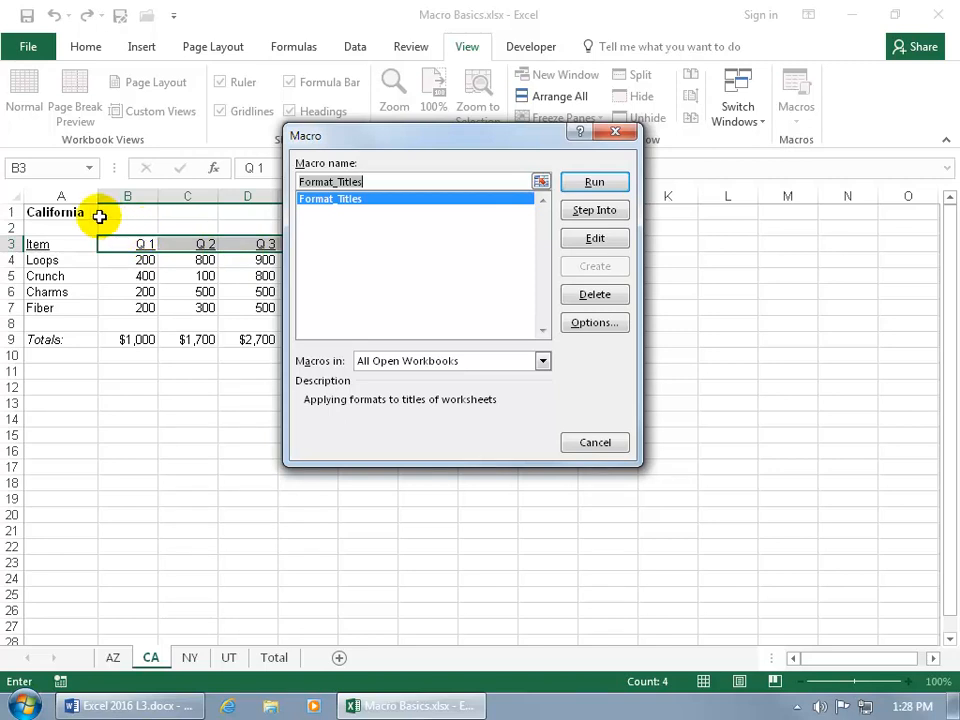
click(77, 212)
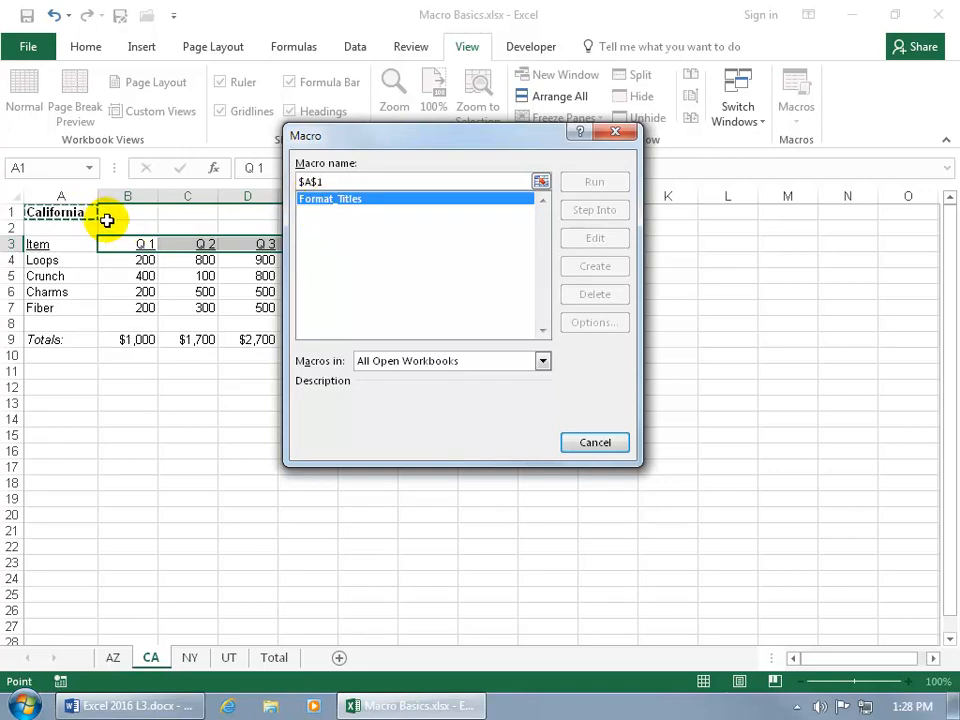
click(592, 440)
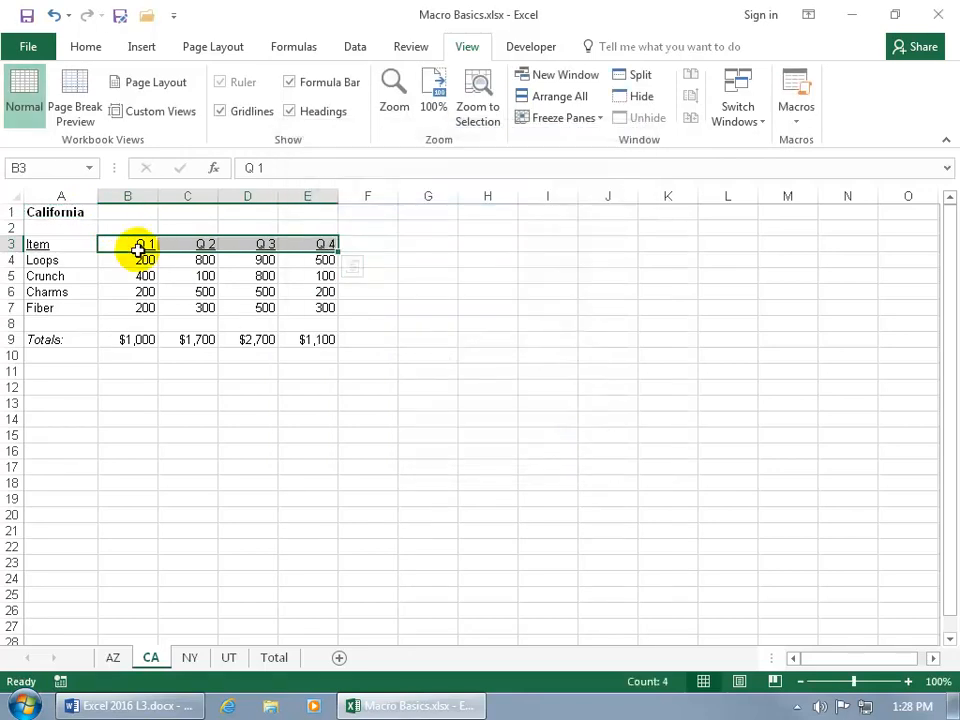
Select the California title in cell A1 and run the Format_Titles macro on it from the macro list
click(80, 212)
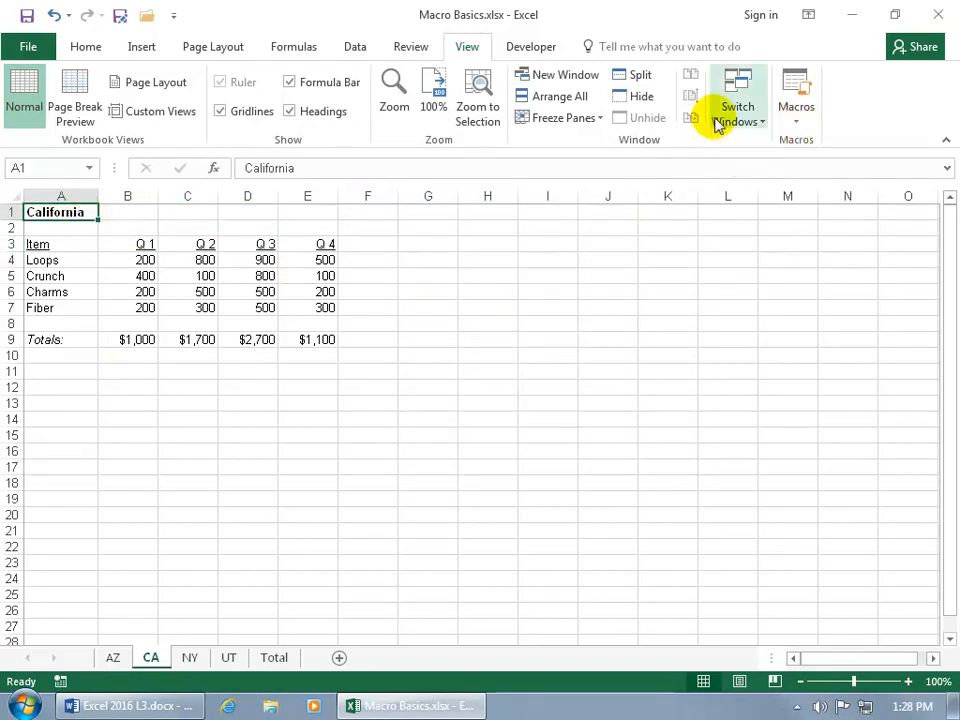
click(531, 47)
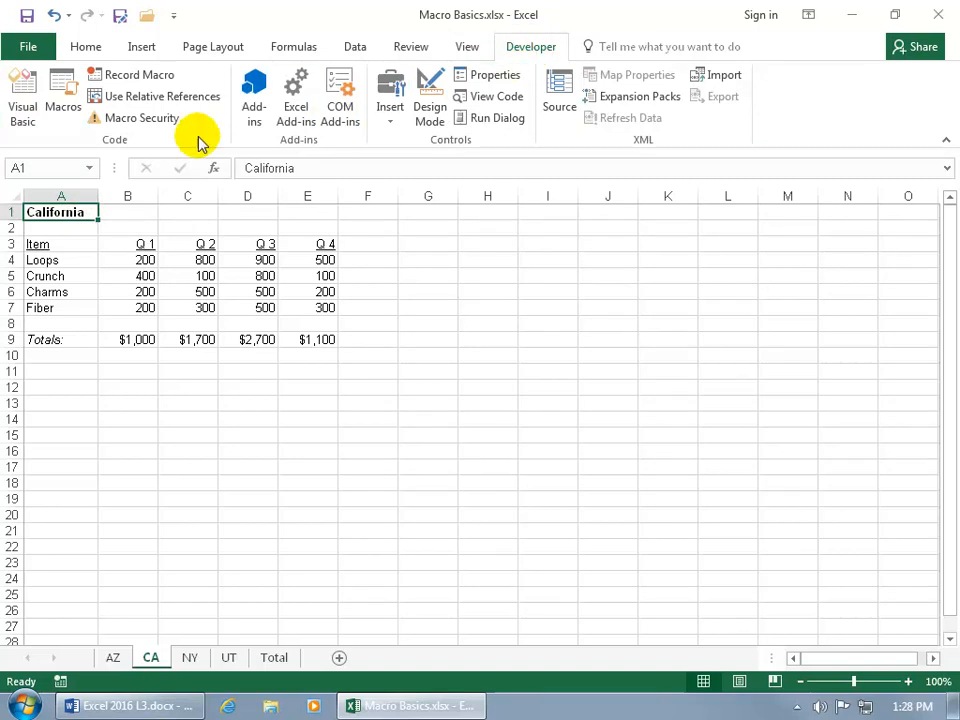
click(62, 100)
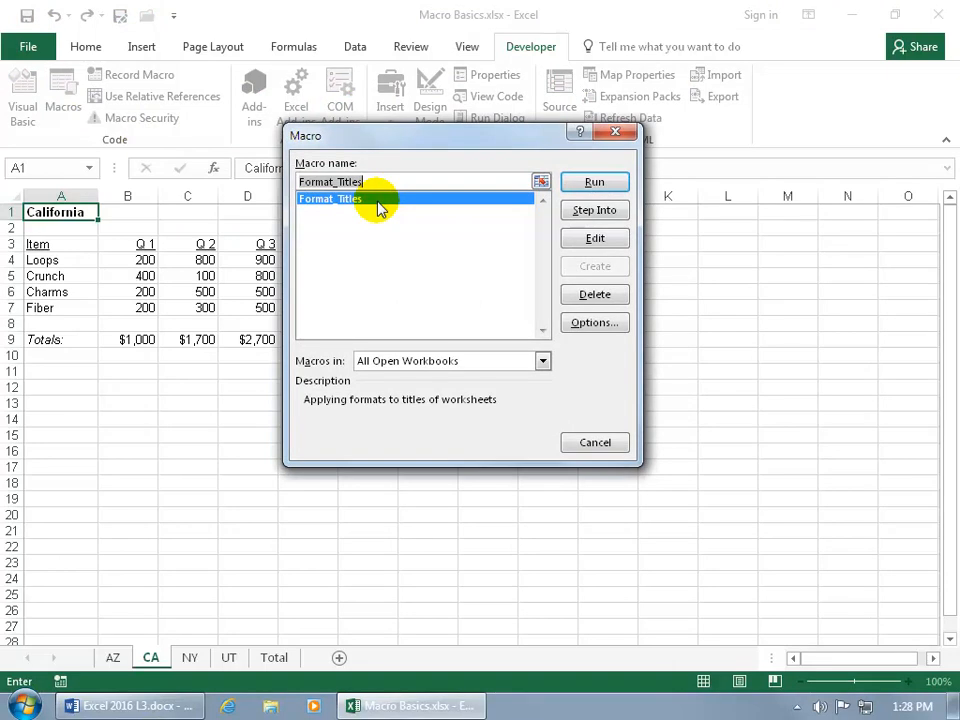
click(595, 187)
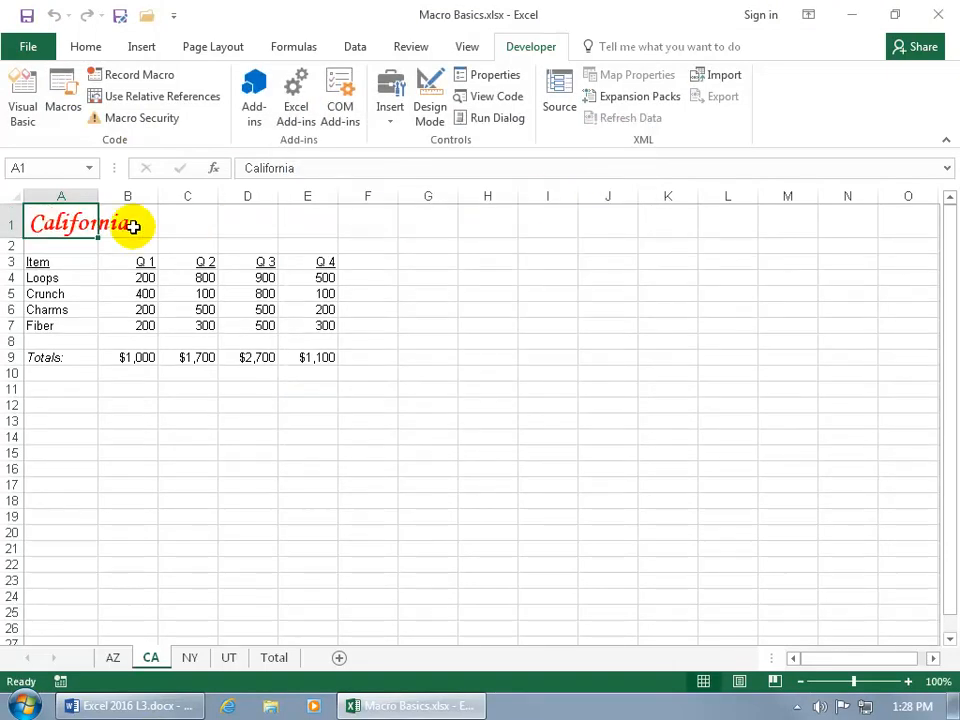
Select the New York title in cell A1 of the NY worksheet and run the macro with its assigned key combination
click(189, 657)
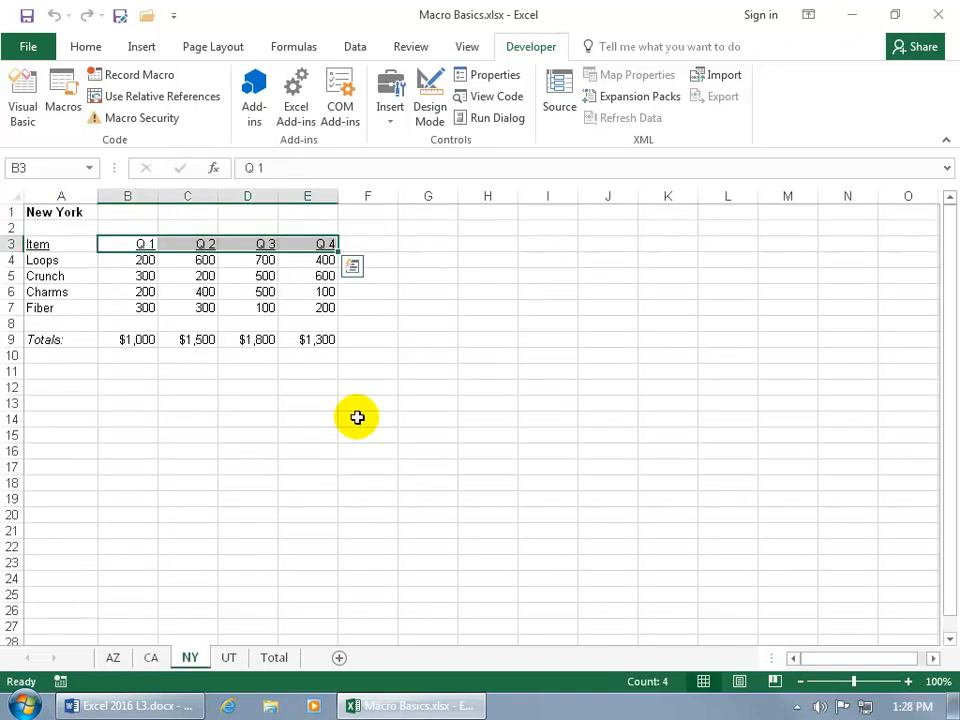
click(84, 214)
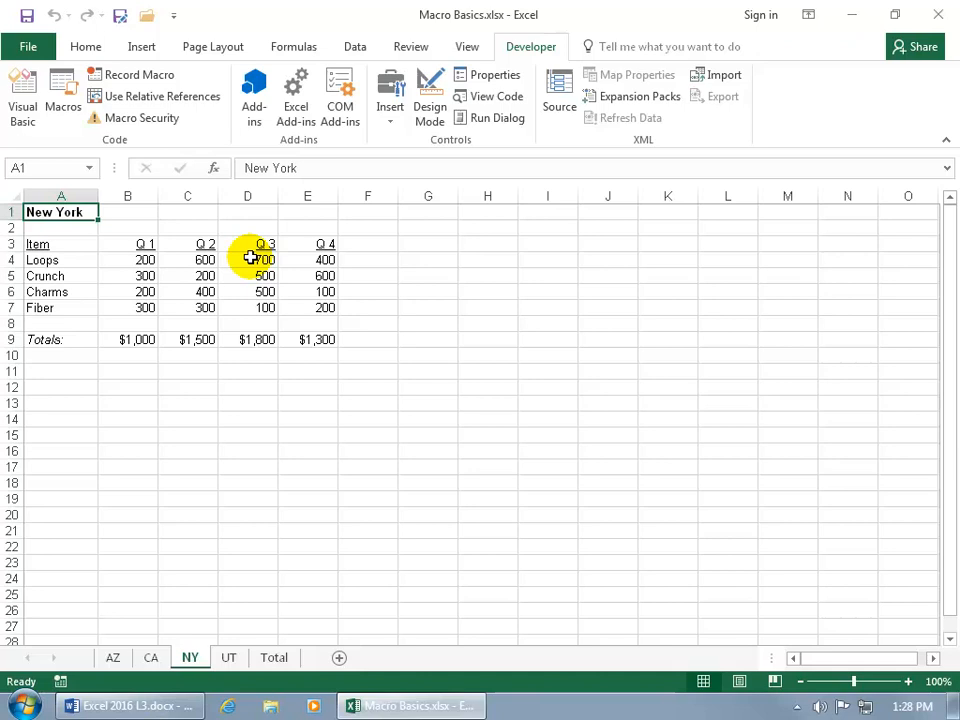
key(ctrl+shift+f)
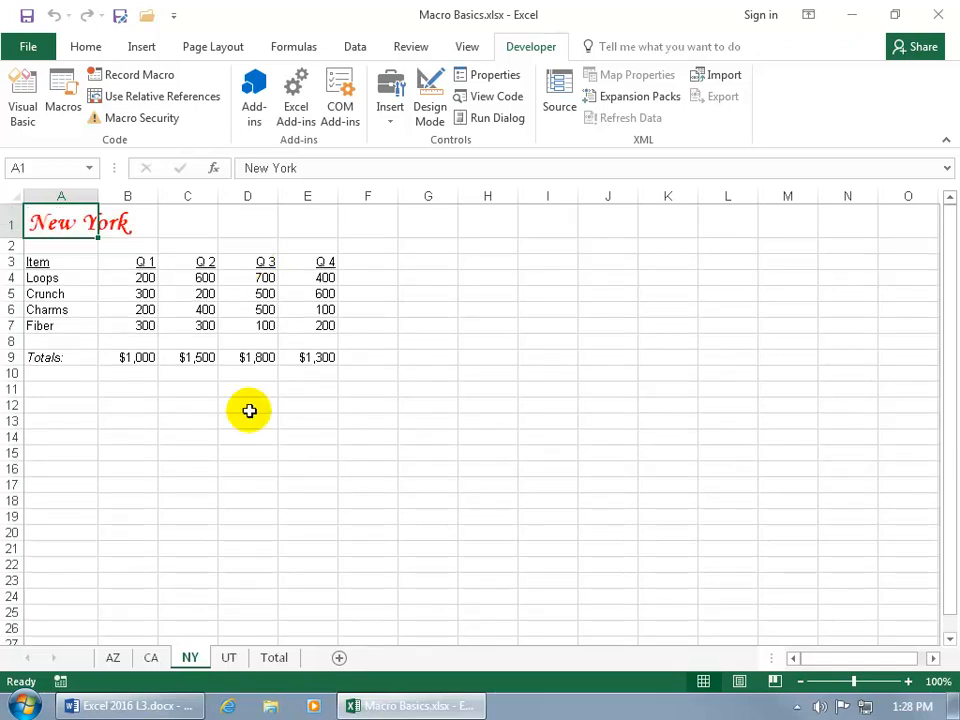
Select the Utah title in cell A1 of the UT worksheet and add the Format_Titles macro to the Quick Access Toolbar
click(231, 656)
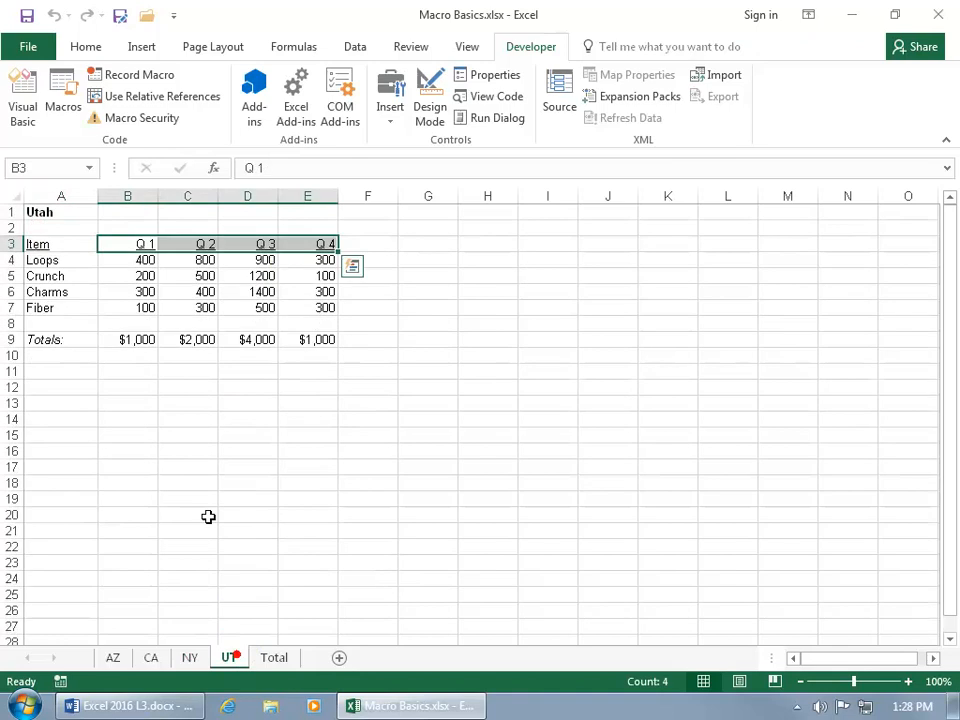
click(64, 215)
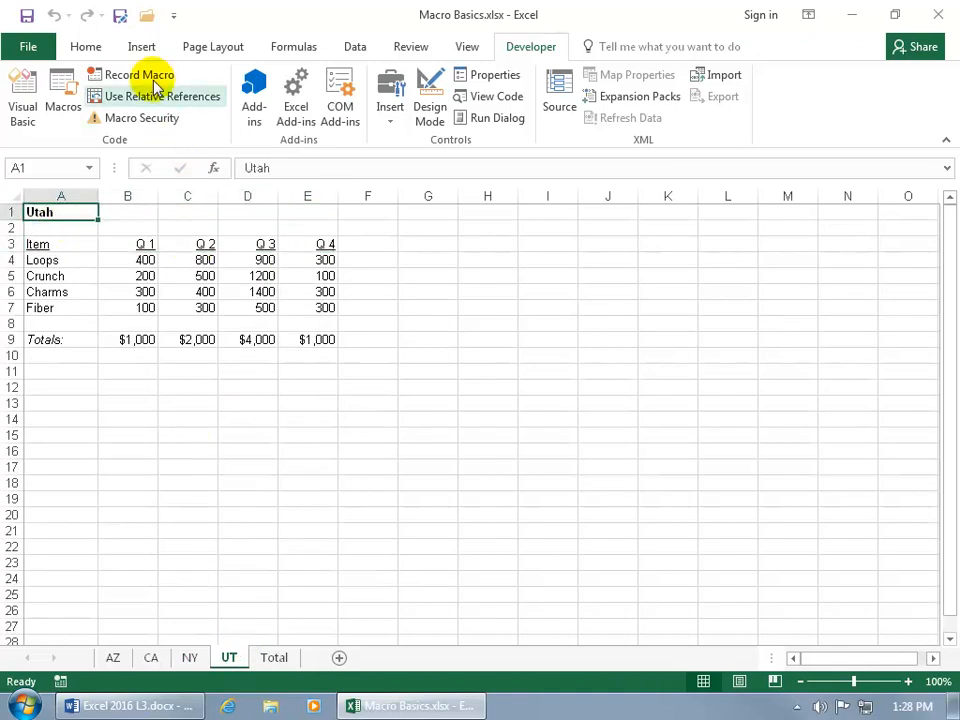
right_click(146, 21)
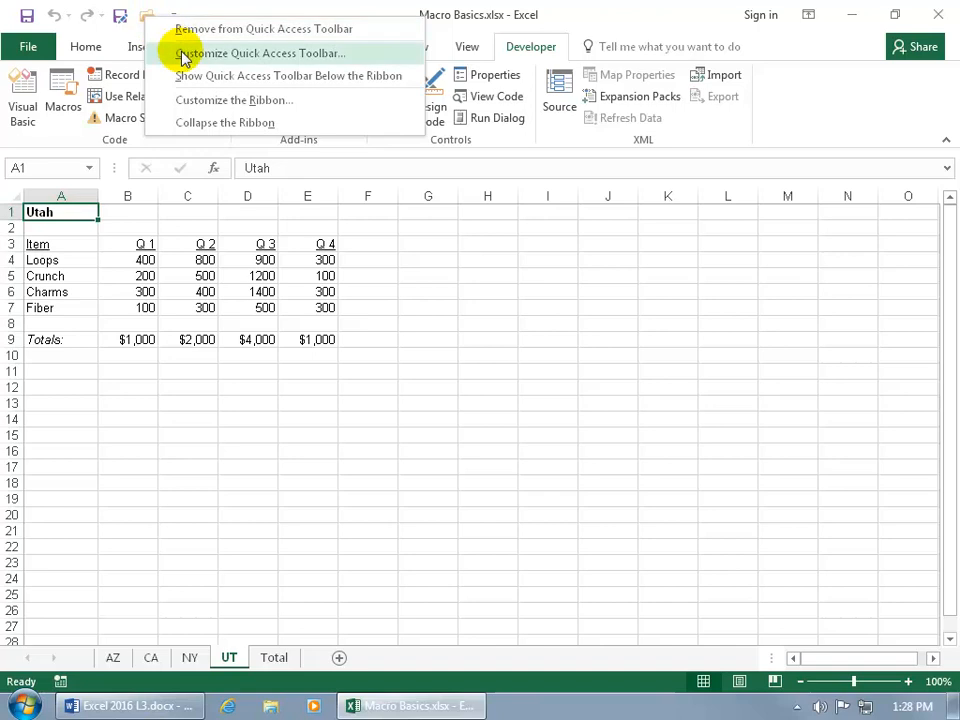
click(165, 54)
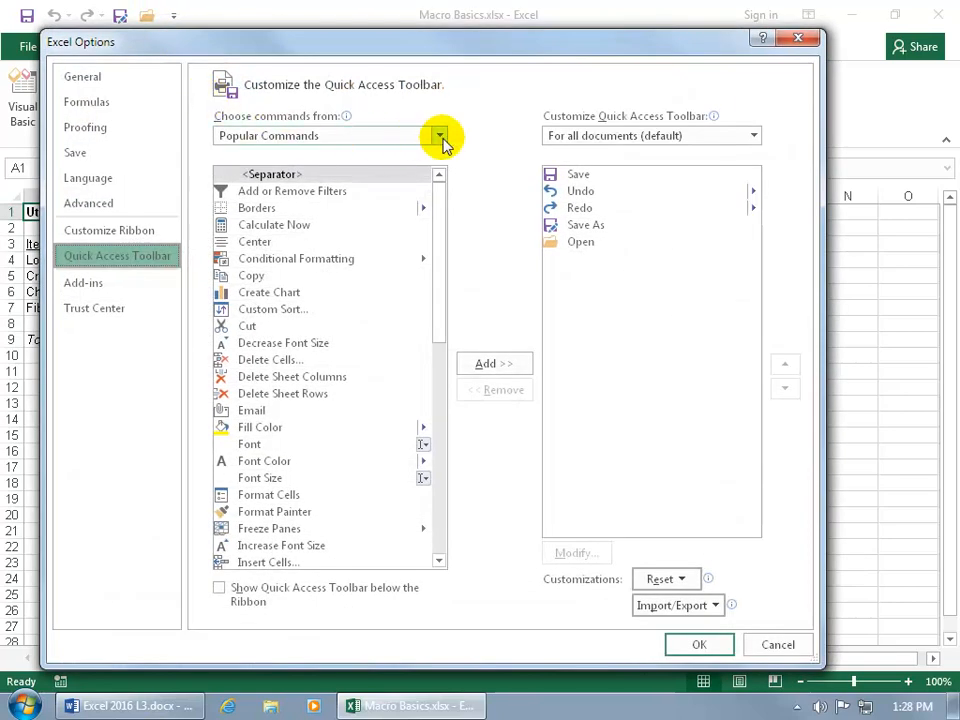
click(441, 137)
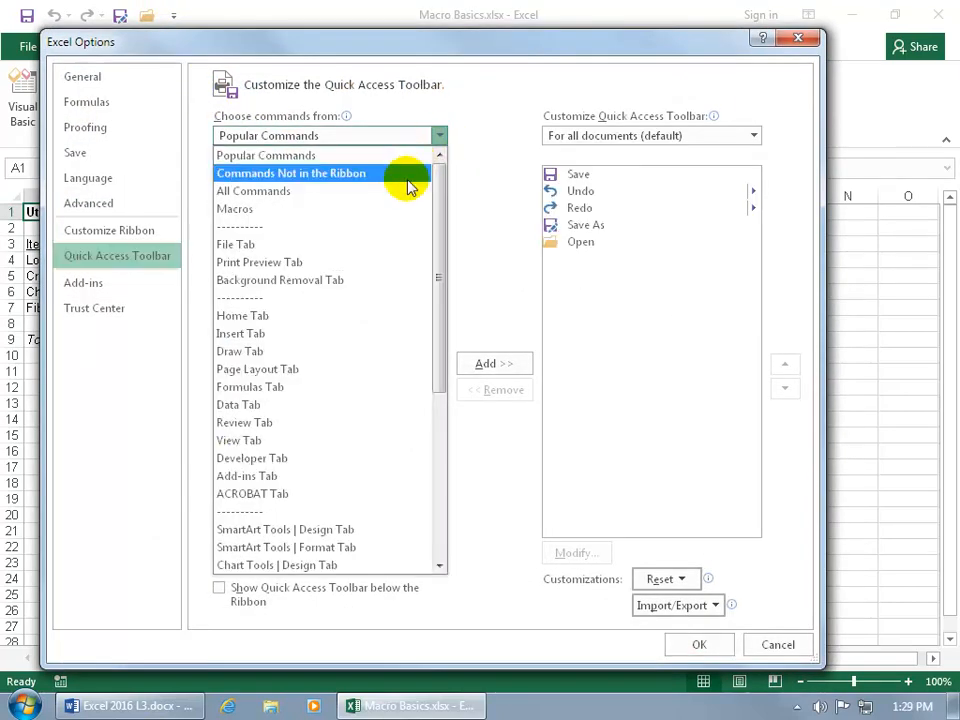
click(398, 209)
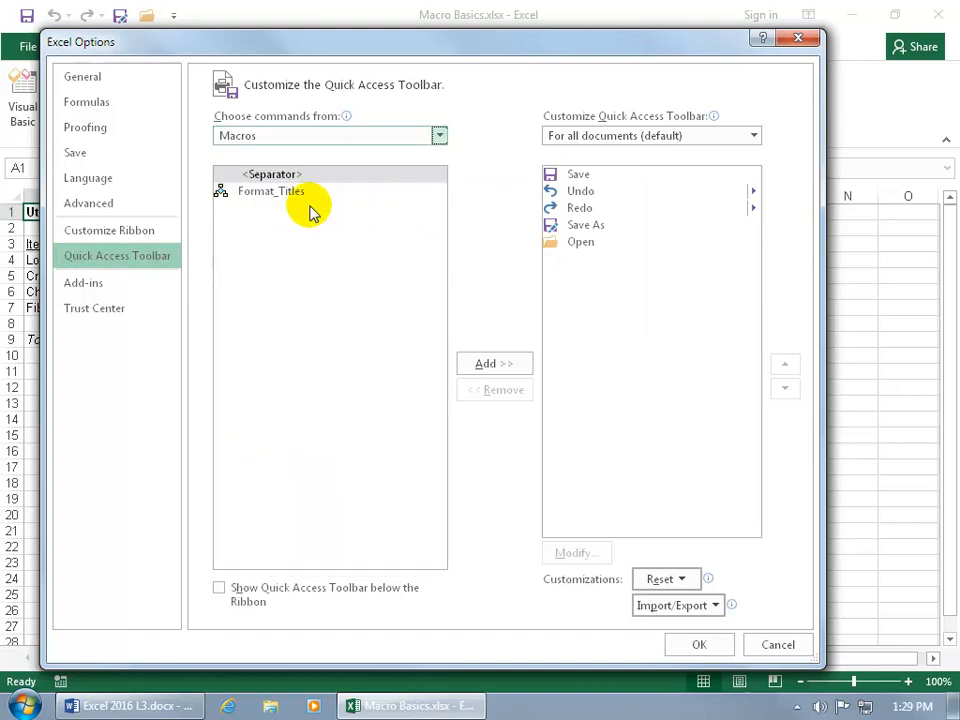
click(274, 195)
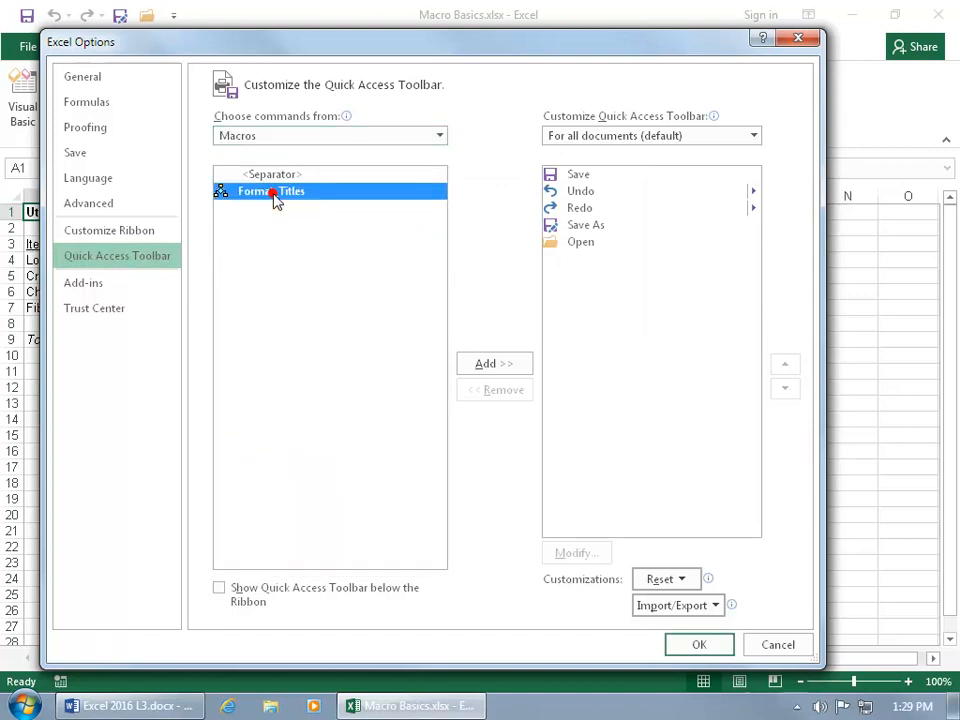
double_click(274, 195)
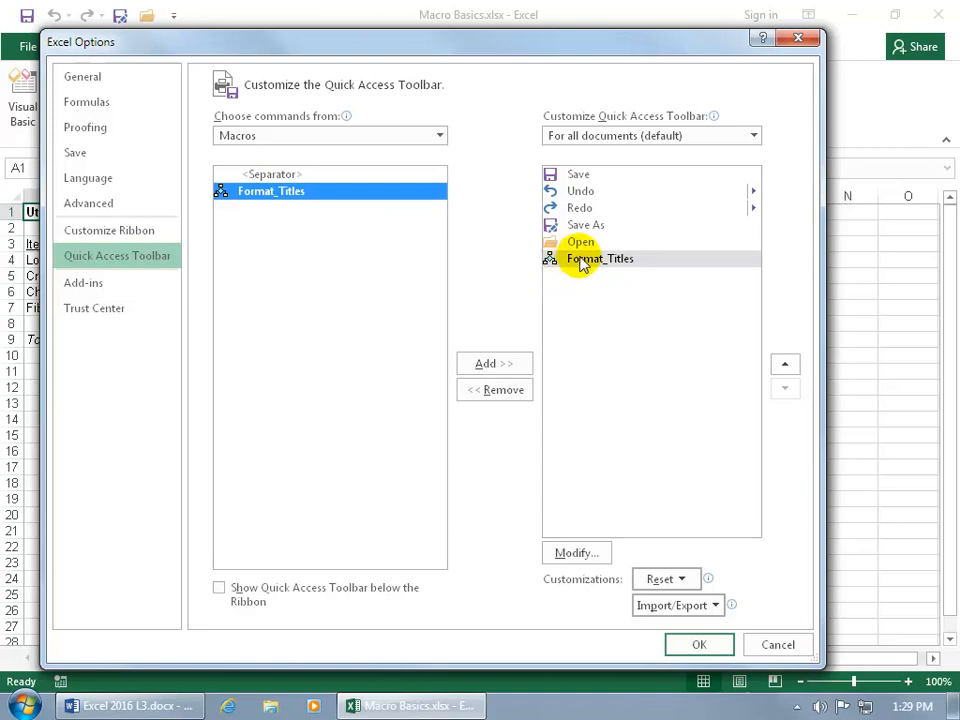
Give the macro's Quick Access Toolbar command the smiley face symbol and the display name "Formats Titles of Worksheets"
click(581, 260)
click(585, 553)
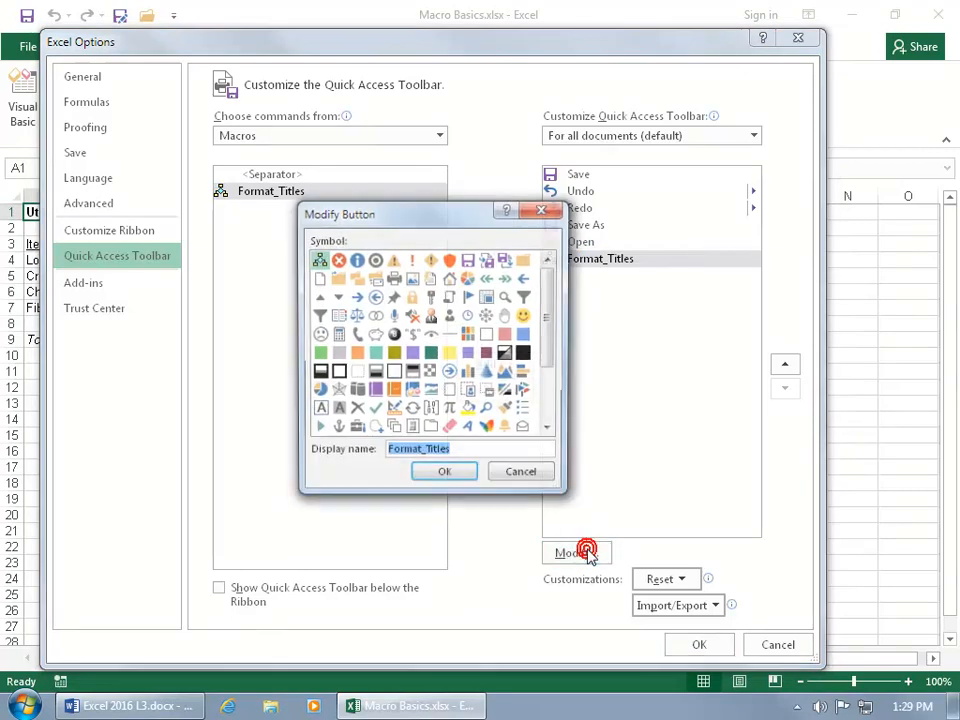
click(526, 317)
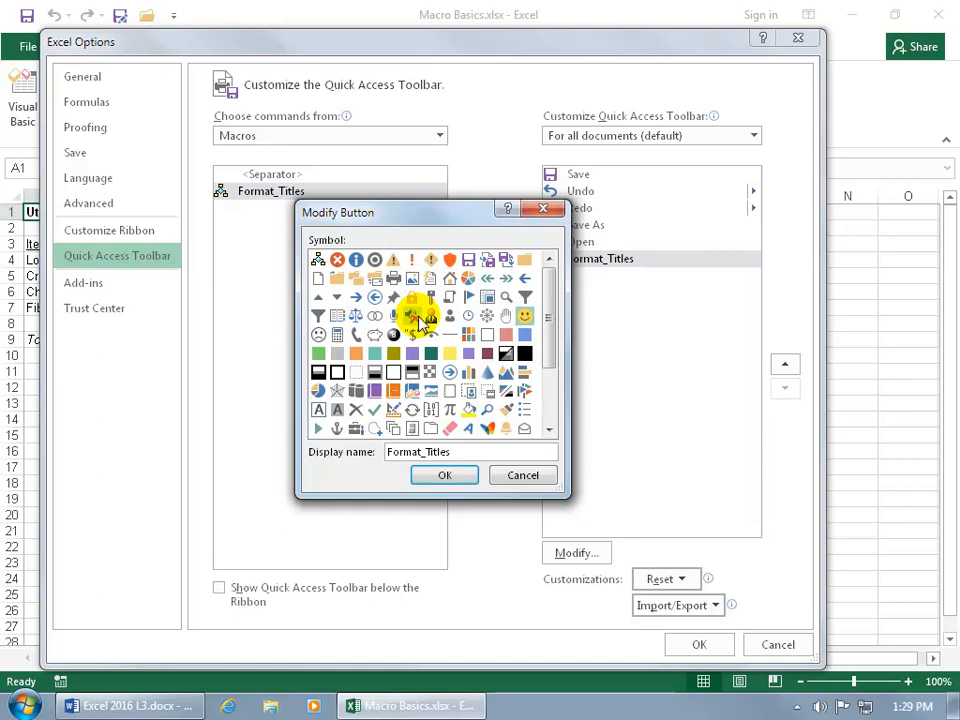
double_click(477, 451)
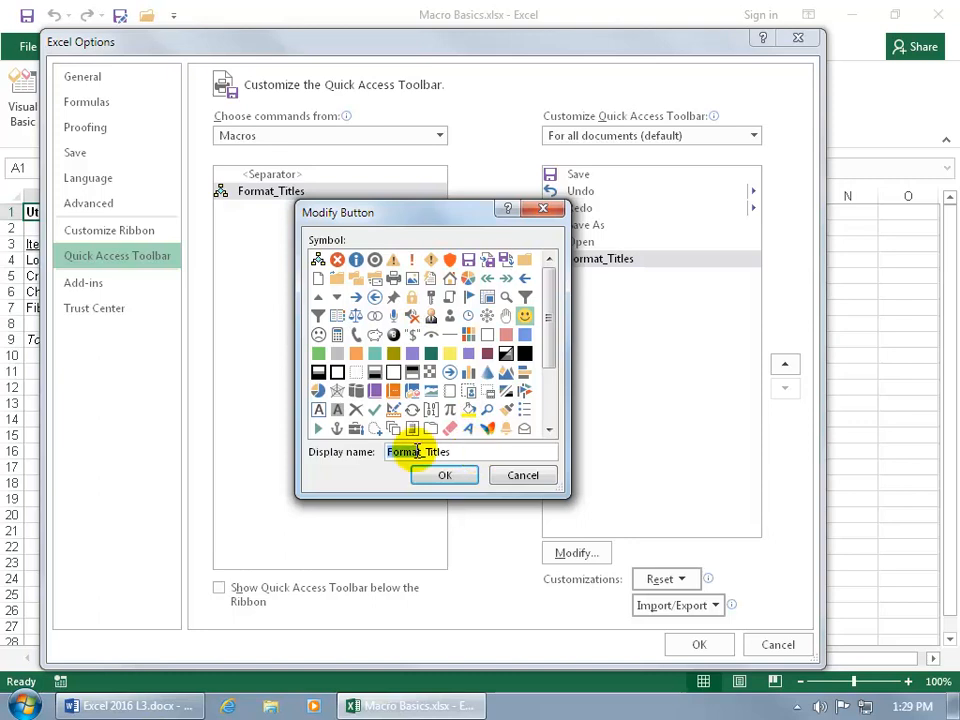
key(BackSpace)
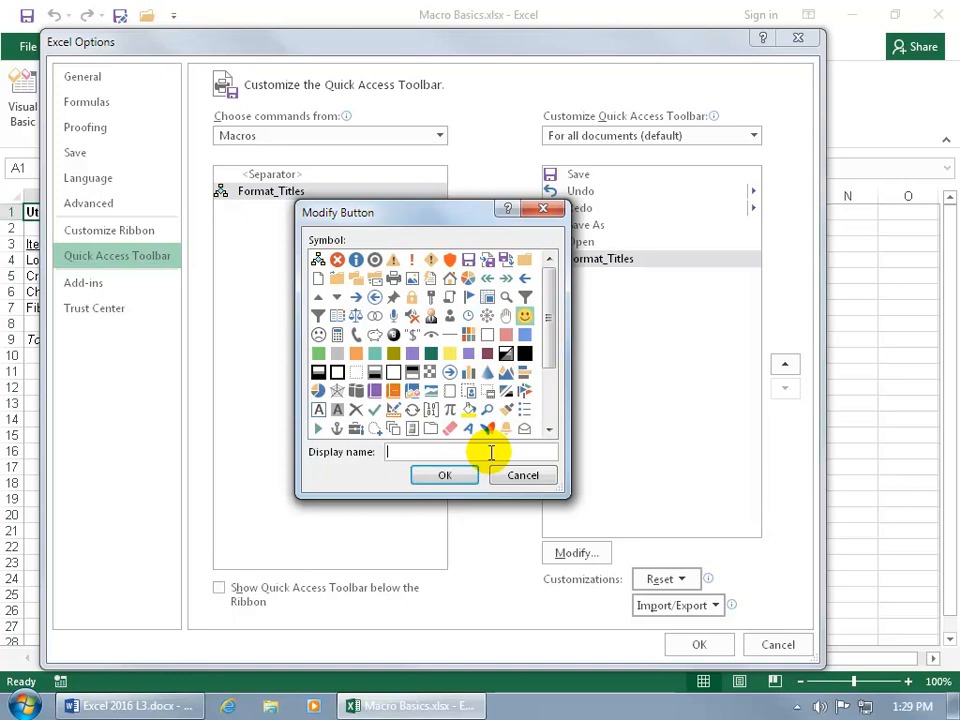
text(Formats Titles of Worksheets)
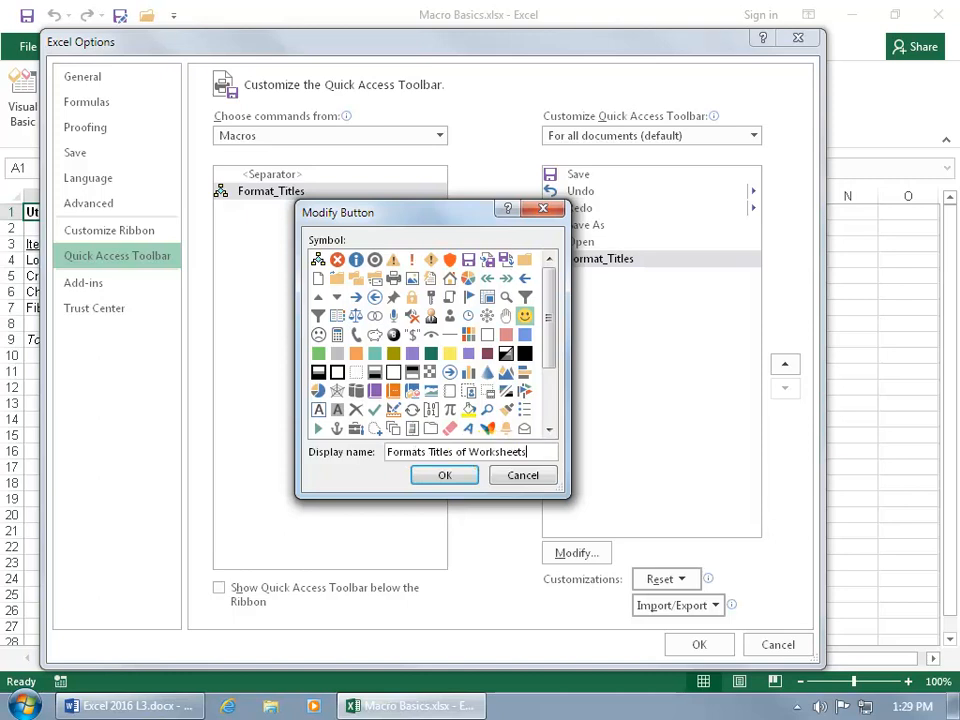
click(445, 476)
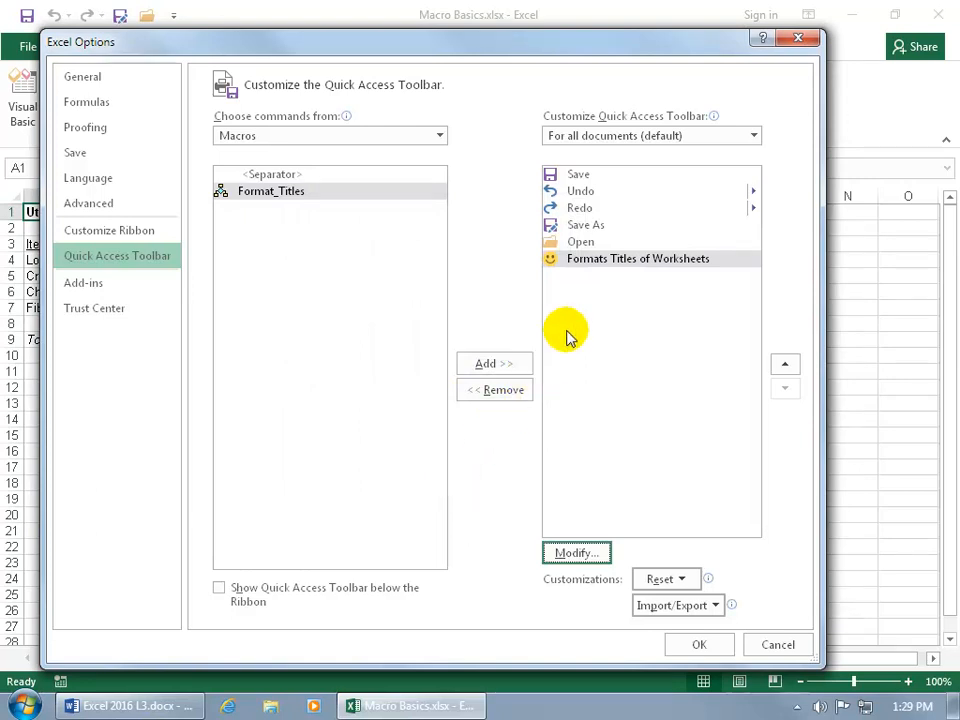
Apply the Quick Access Toolbar customization and run the macro on the Utah title with its smiley face command
click(699, 644)
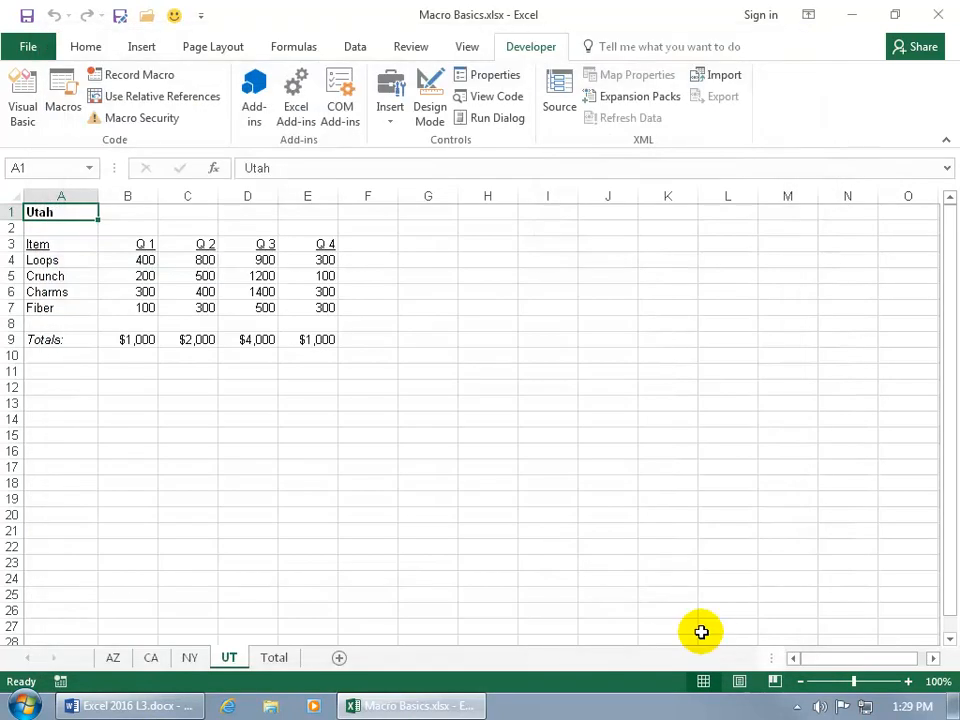
click(174, 17)
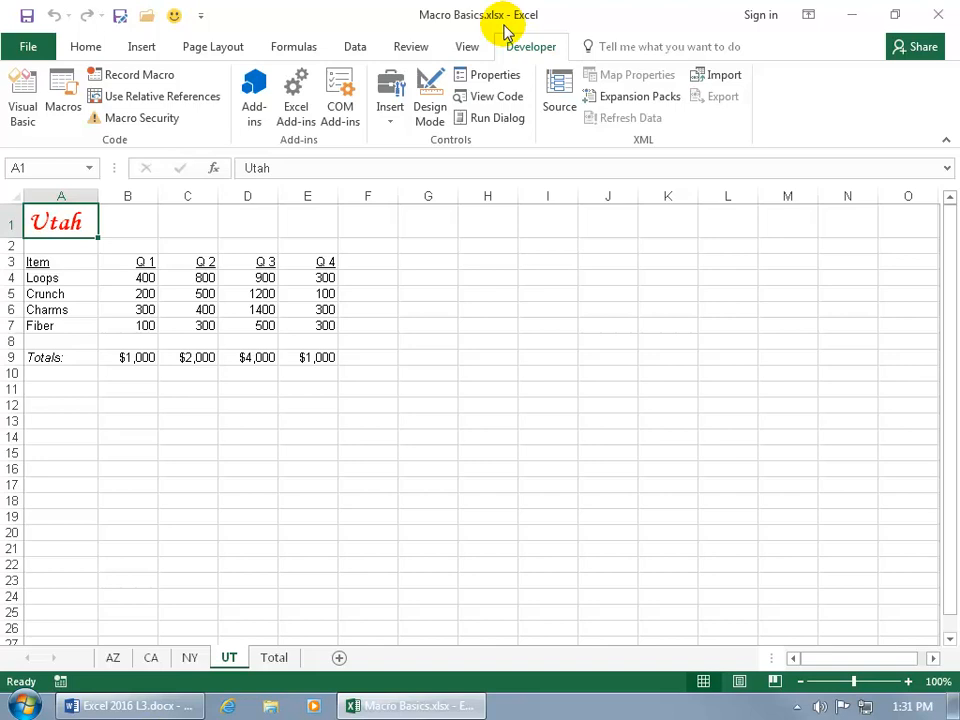
Save the workbook as Macro Basics.xlsm on the Desktop in the Excel Macro-Enabled Workbook format, accepting the personal information warning
click(27, 16)
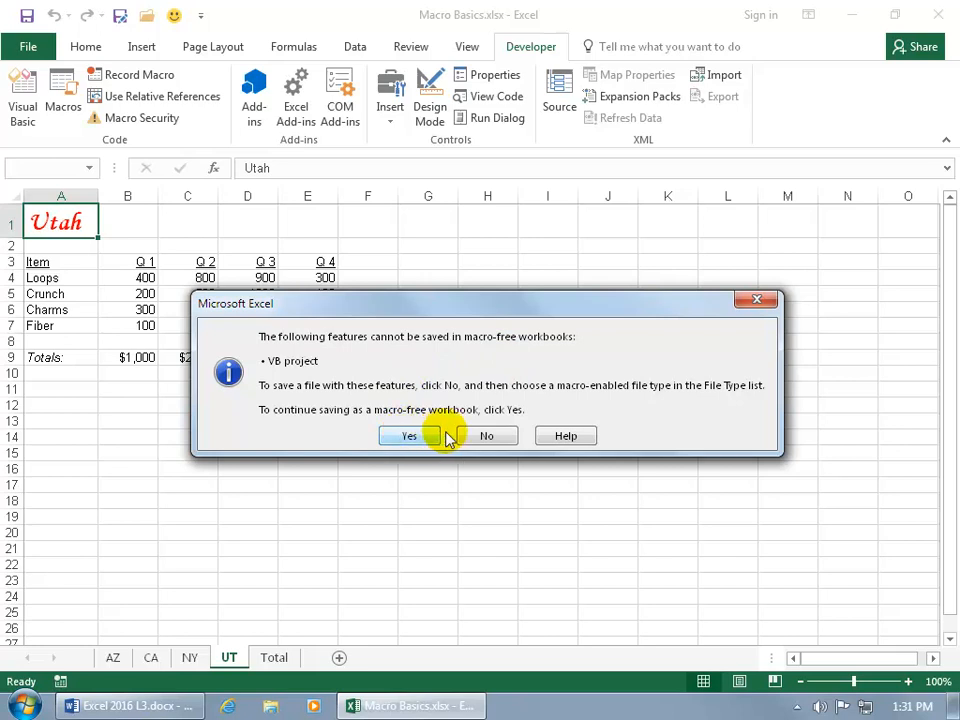
click(478, 438)
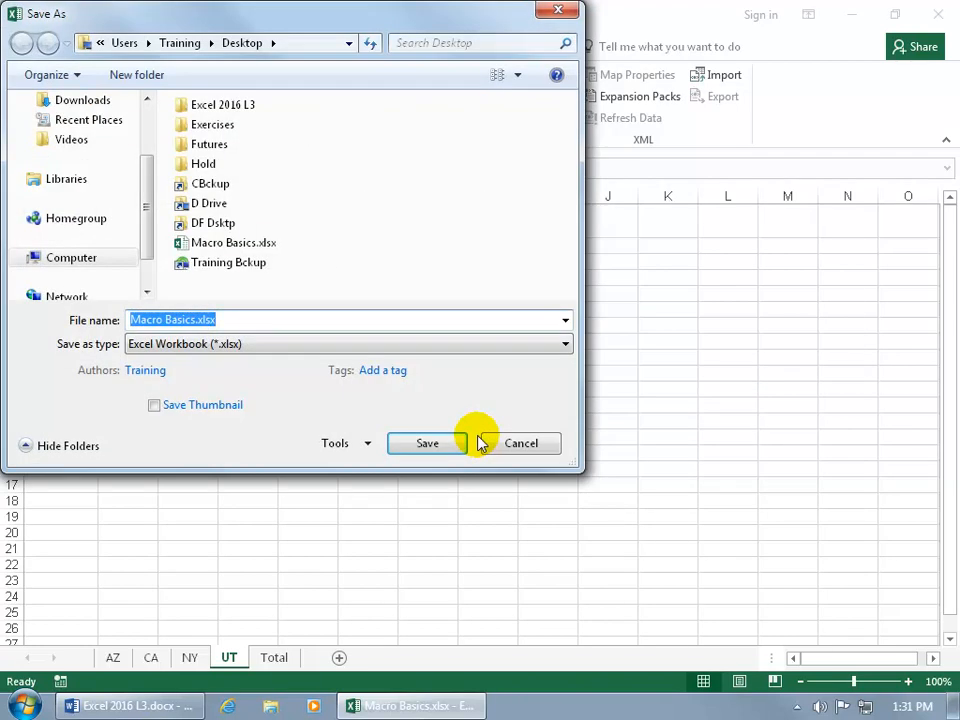
drag(244, 21, 441, 103)
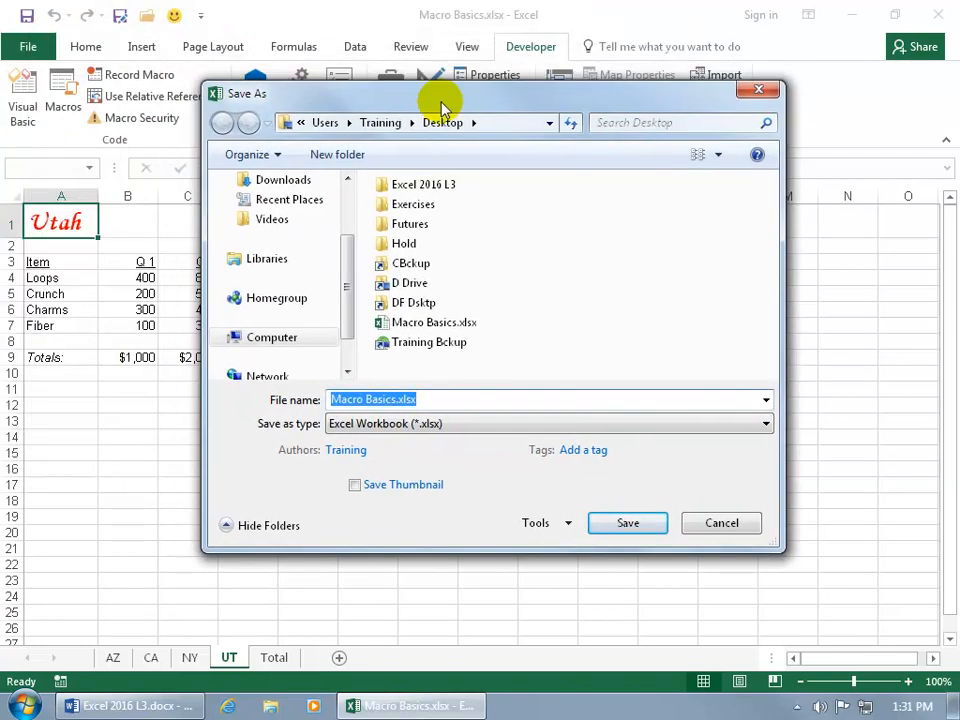
click(424, 428)
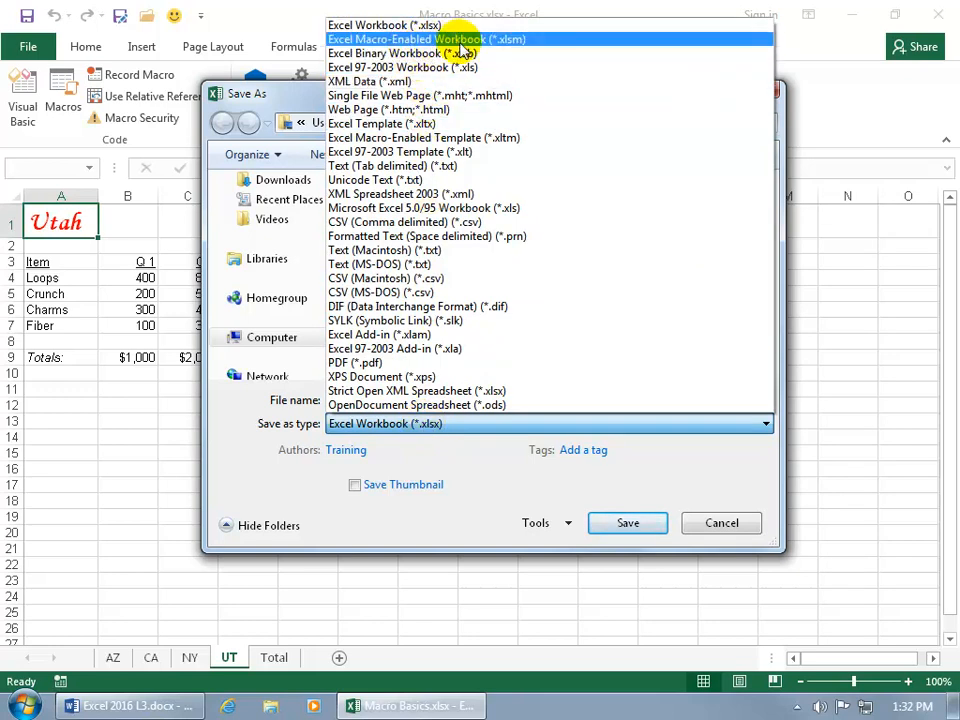
click(515, 42)
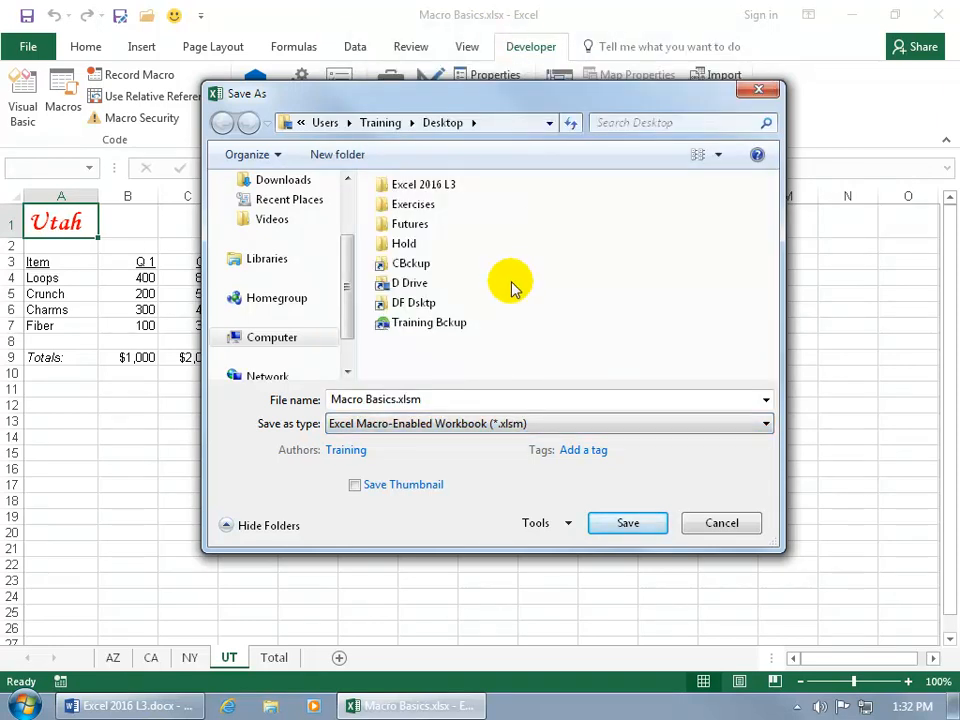
click(619, 521)
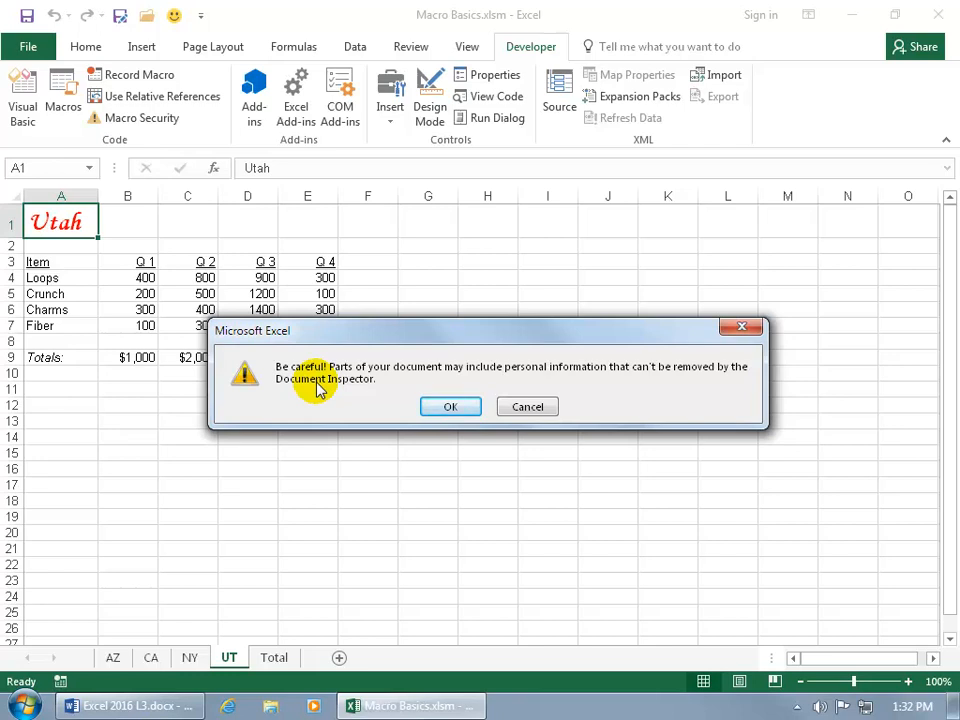
click(451, 408)
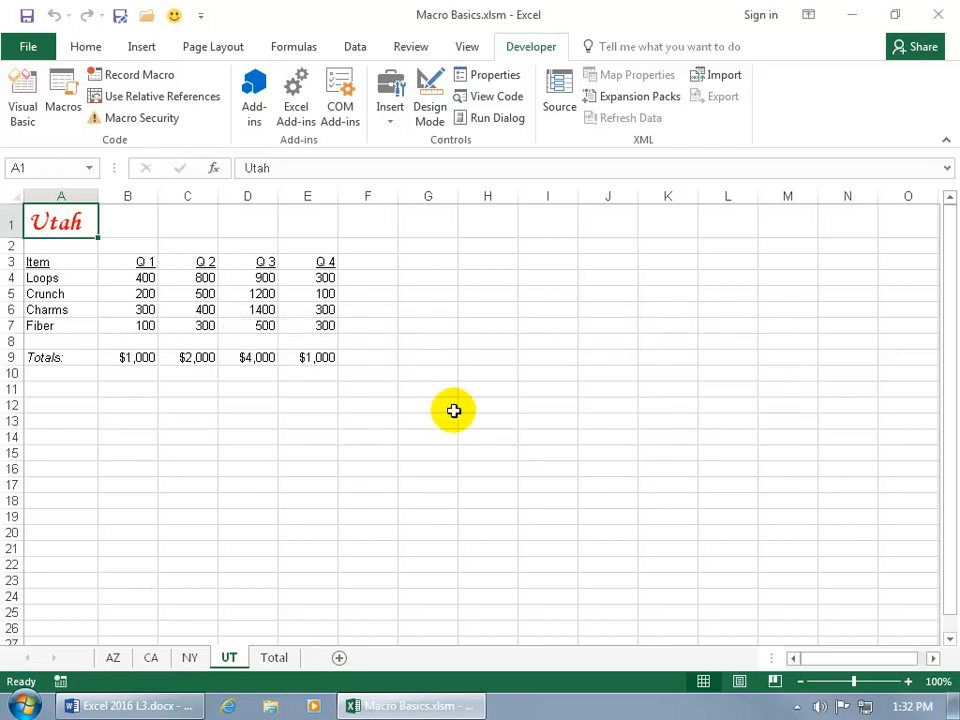
Review all of the workbook's properties, including the statistics, contents and custom details in its advanced properties
click(30, 48)
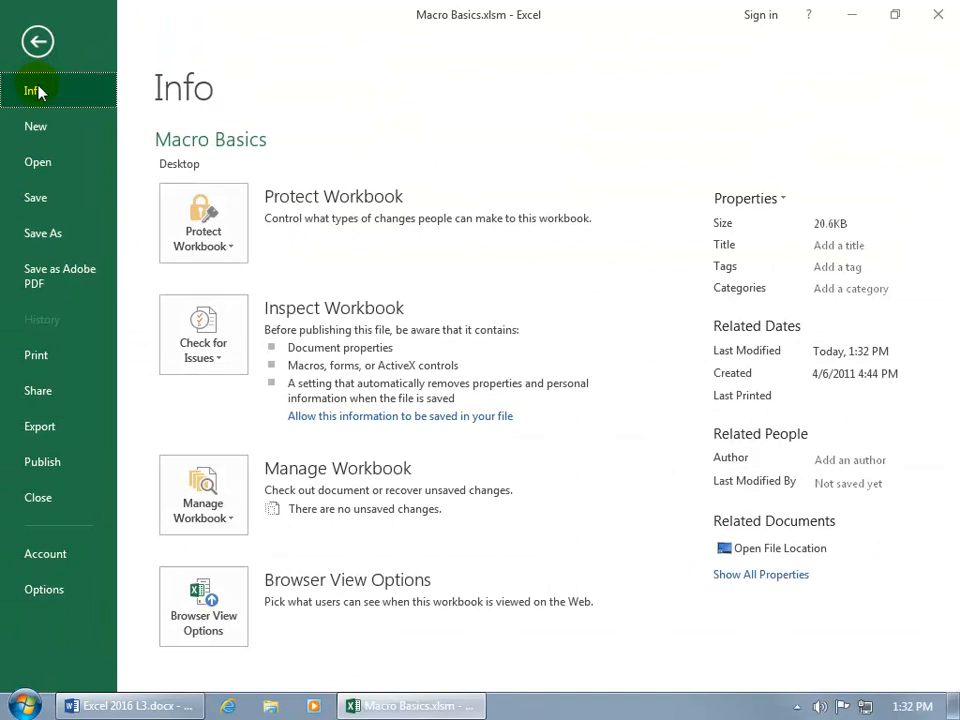
click(741, 576)
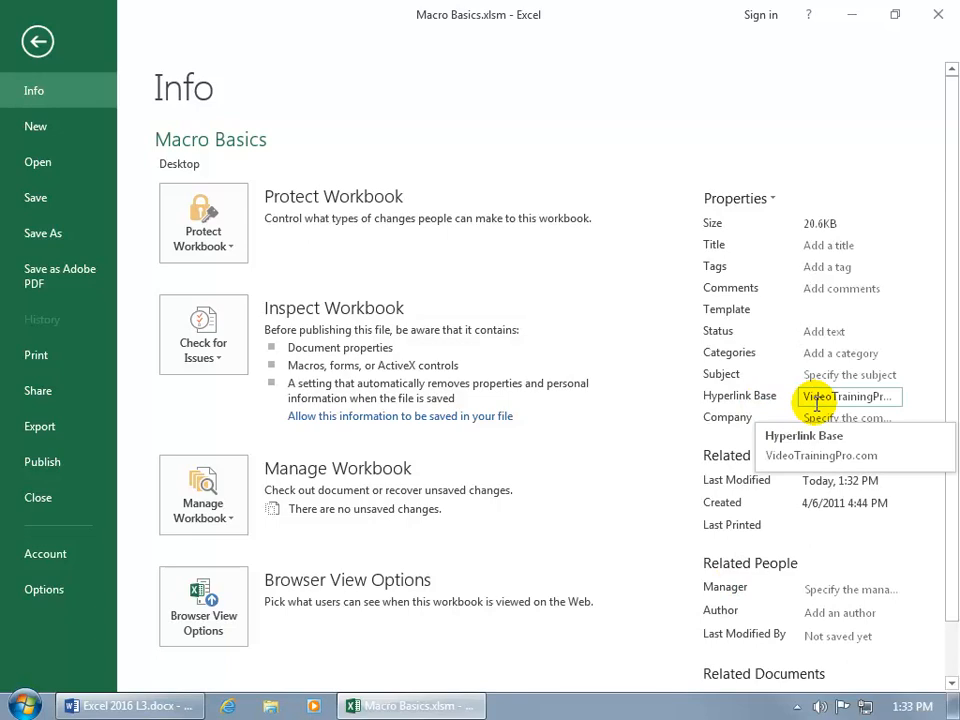
click(755, 199)
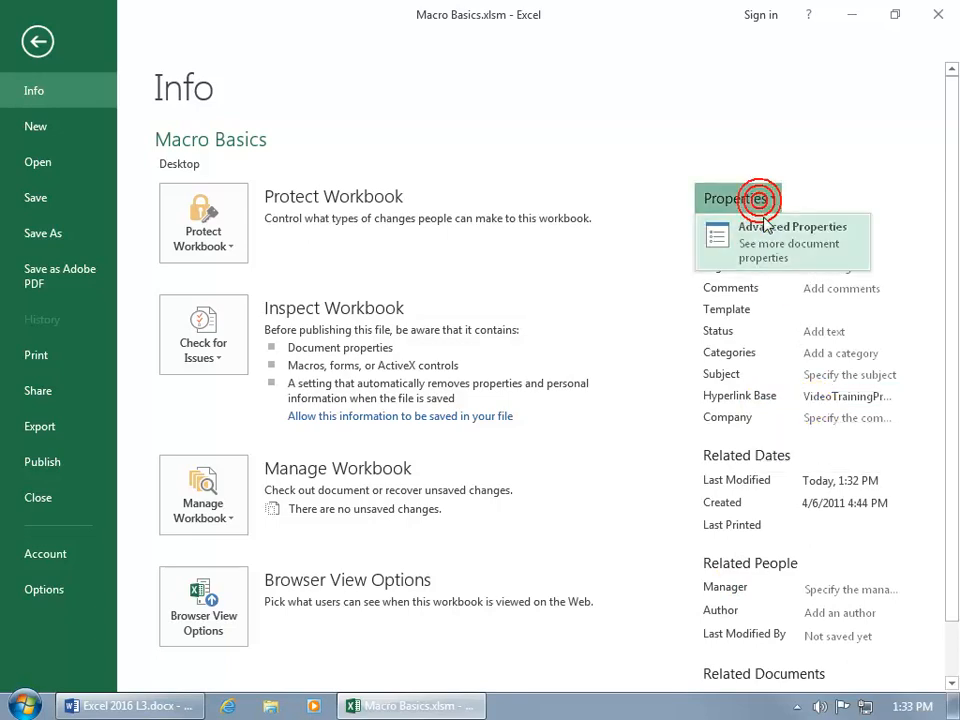
click(766, 228)
click(421, 134)
click(463, 132)
click(503, 134)
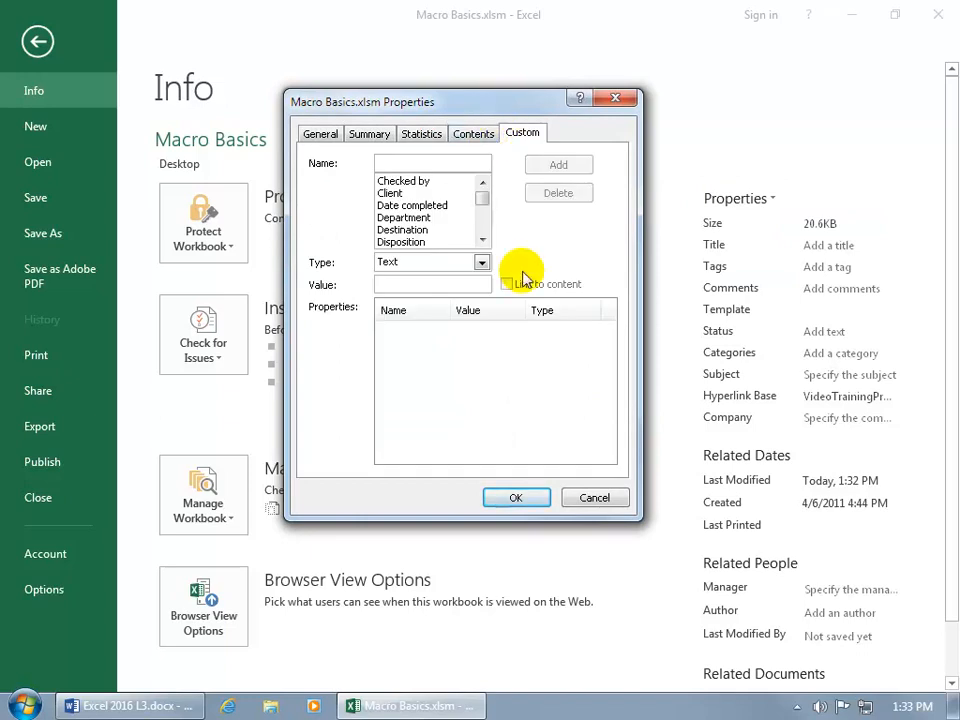
click(589, 498)
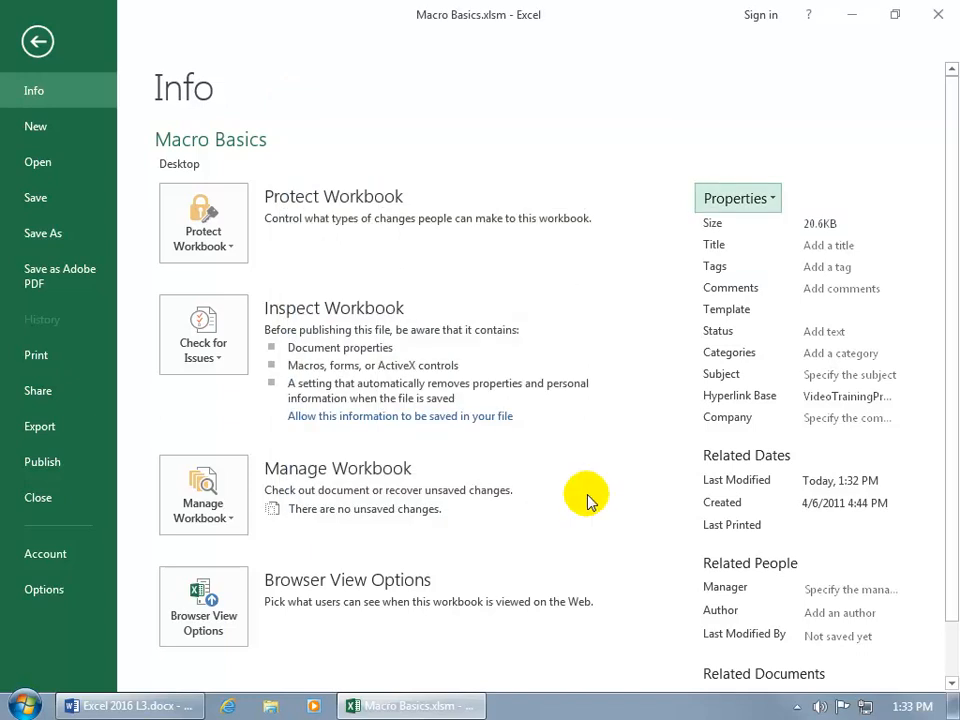
Inspect the workbook with the Document Inspector, remove all document properties and personal information, and return to the UT worksheet
click(200, 343)
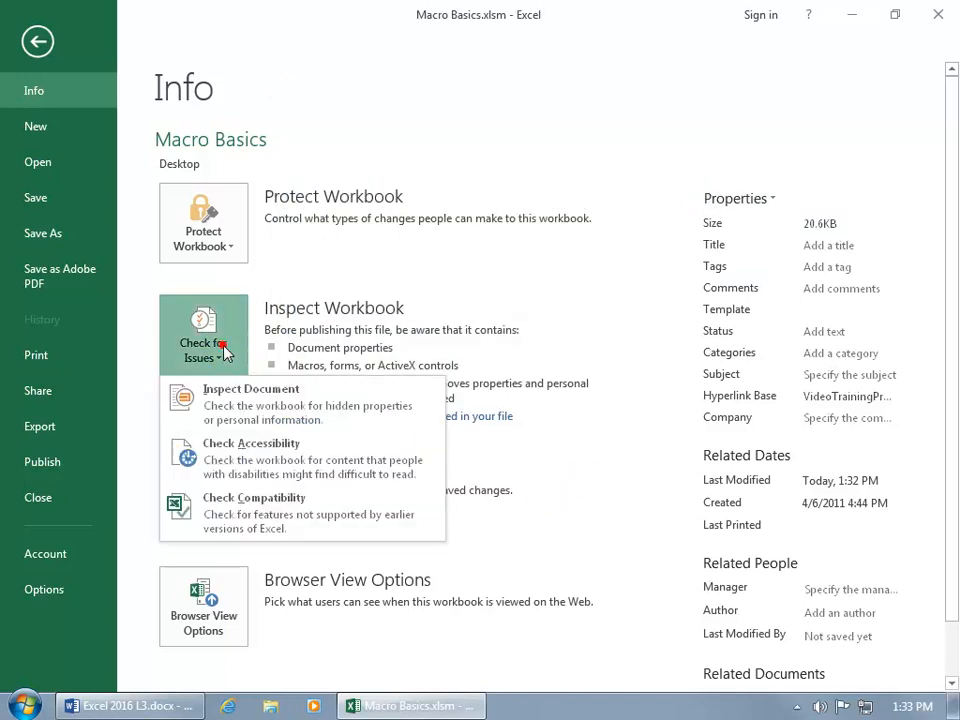
click(227, 400)
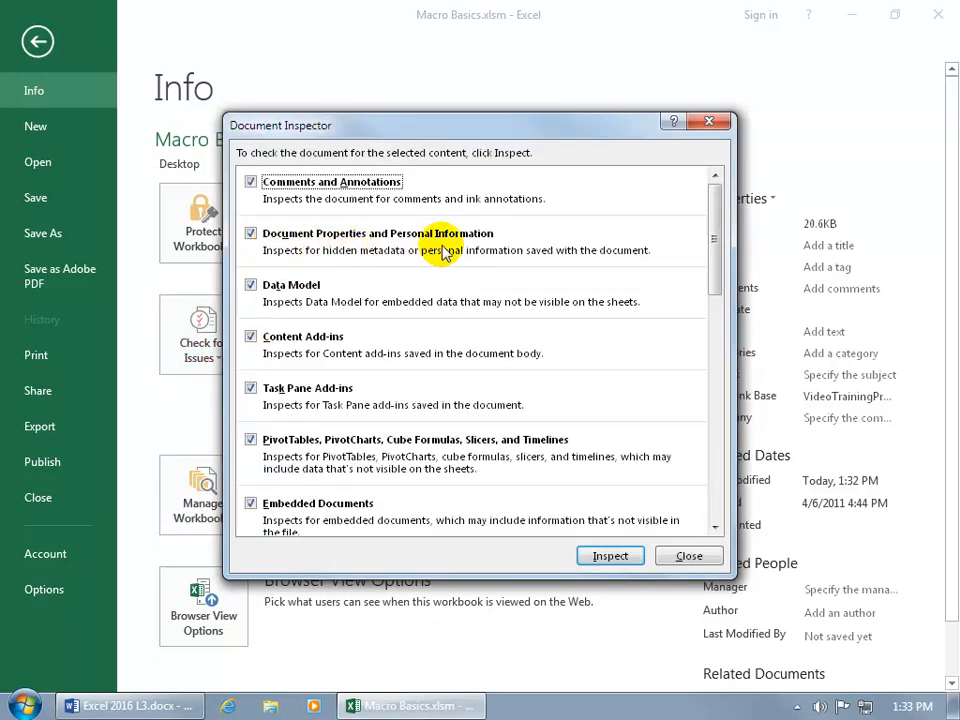
click(606, 556)
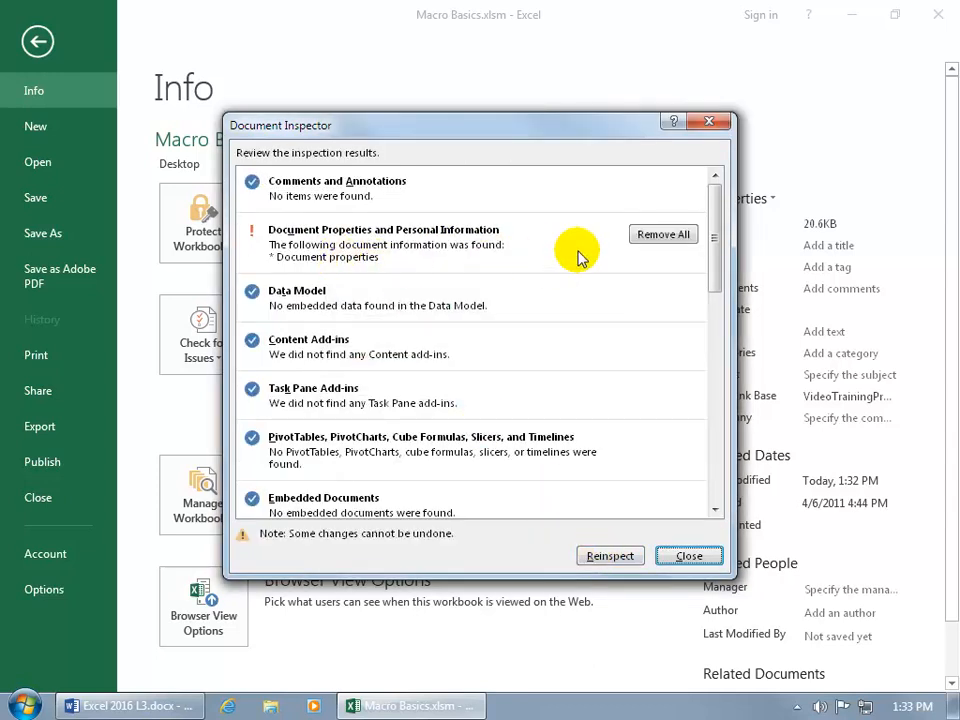
click(646, 236)
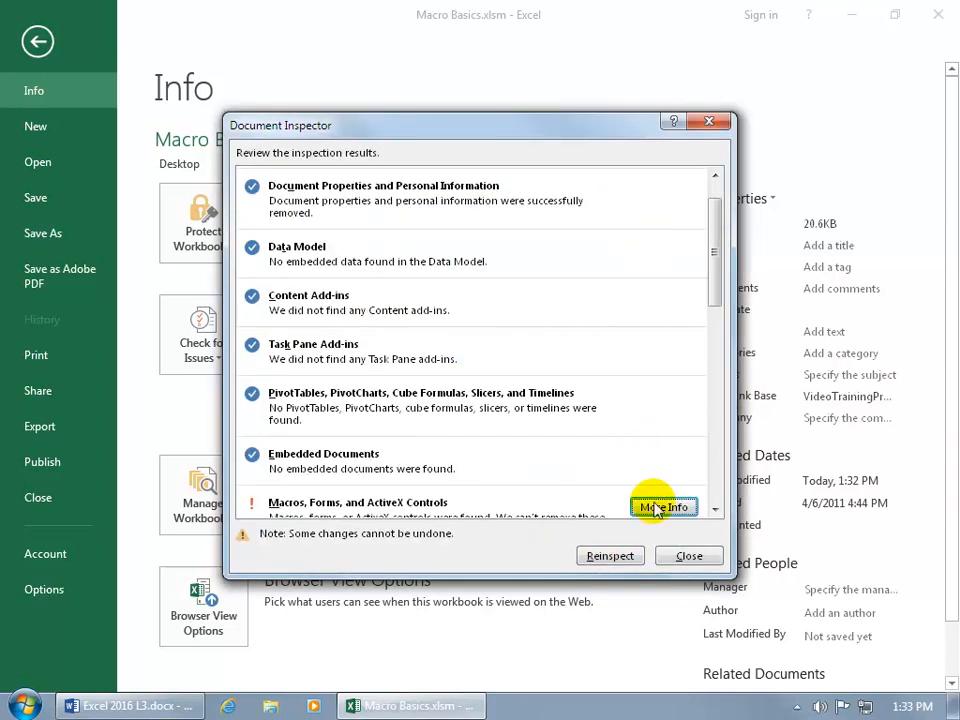
click(688, 556)
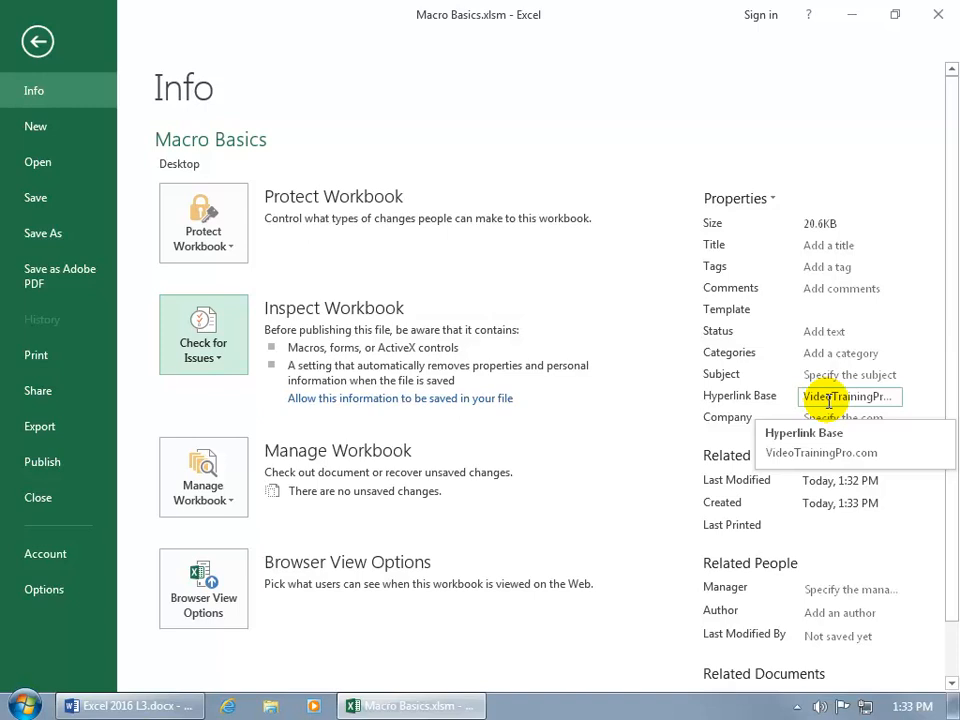
click(40, 45)
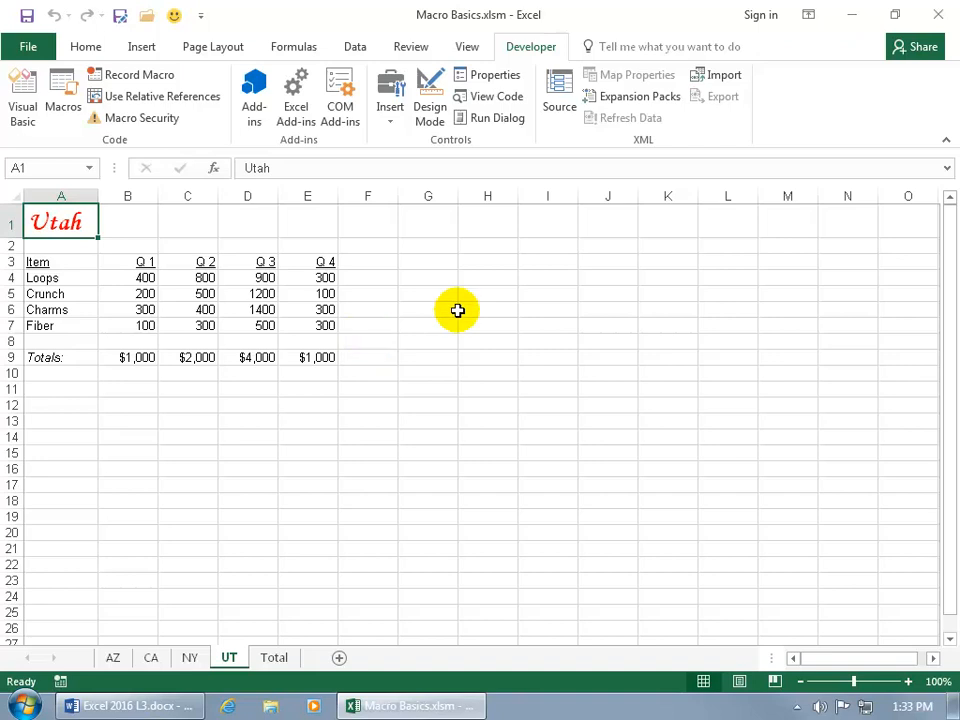
Close Macro Basics.xlsm with its changes saved and place its file beside Macro Basics.xlsx on the desktop
click(937, 15)
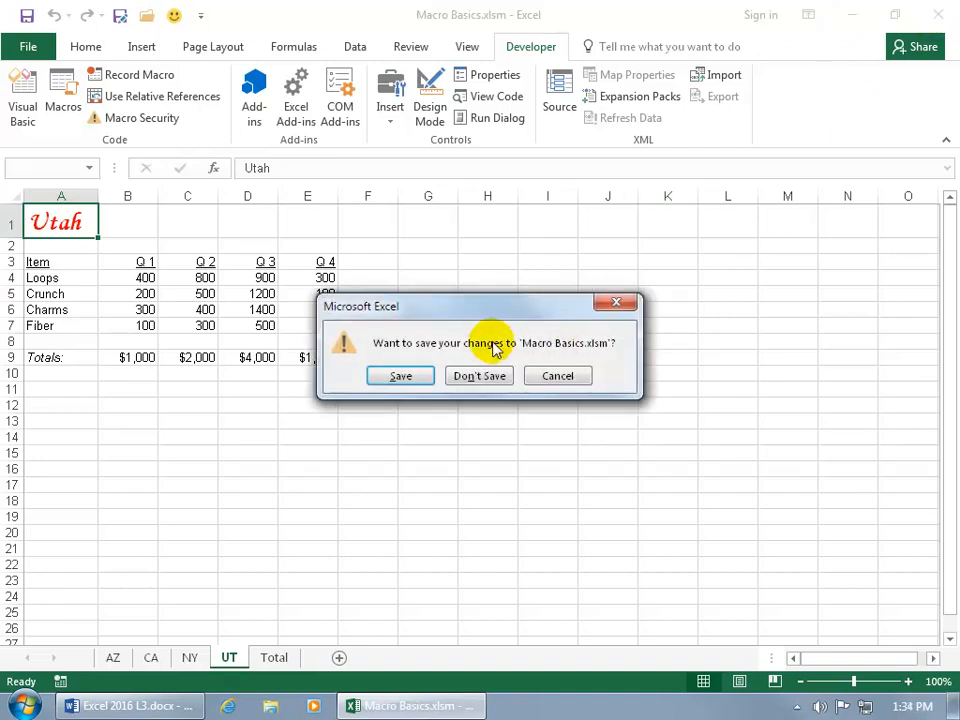
click(405, 379)
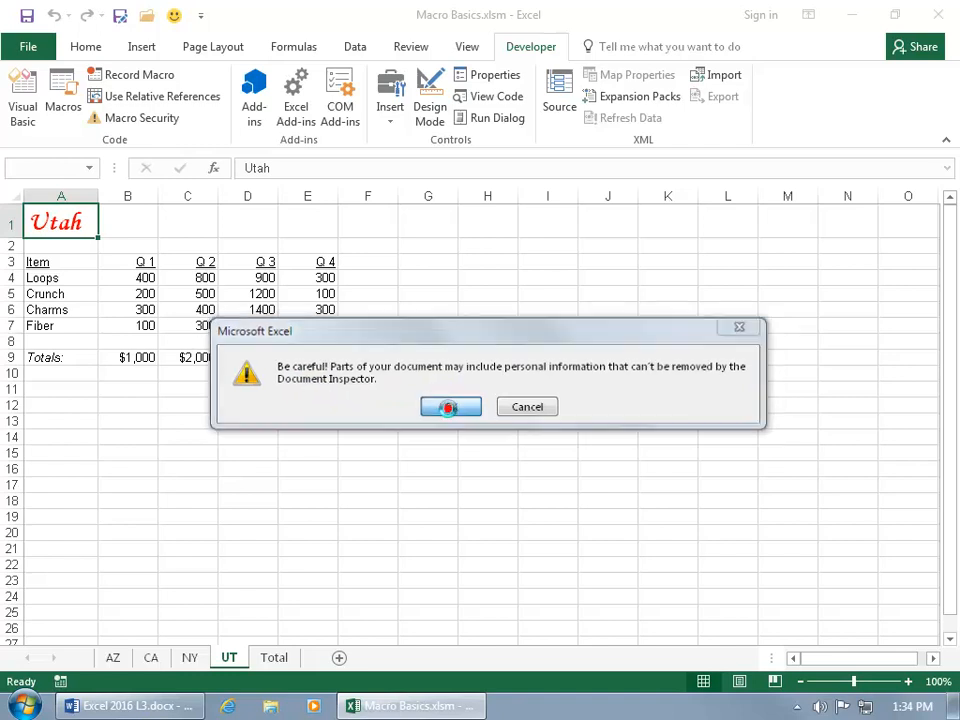
click(450, 412)
drag(34, 611, 462, 327)
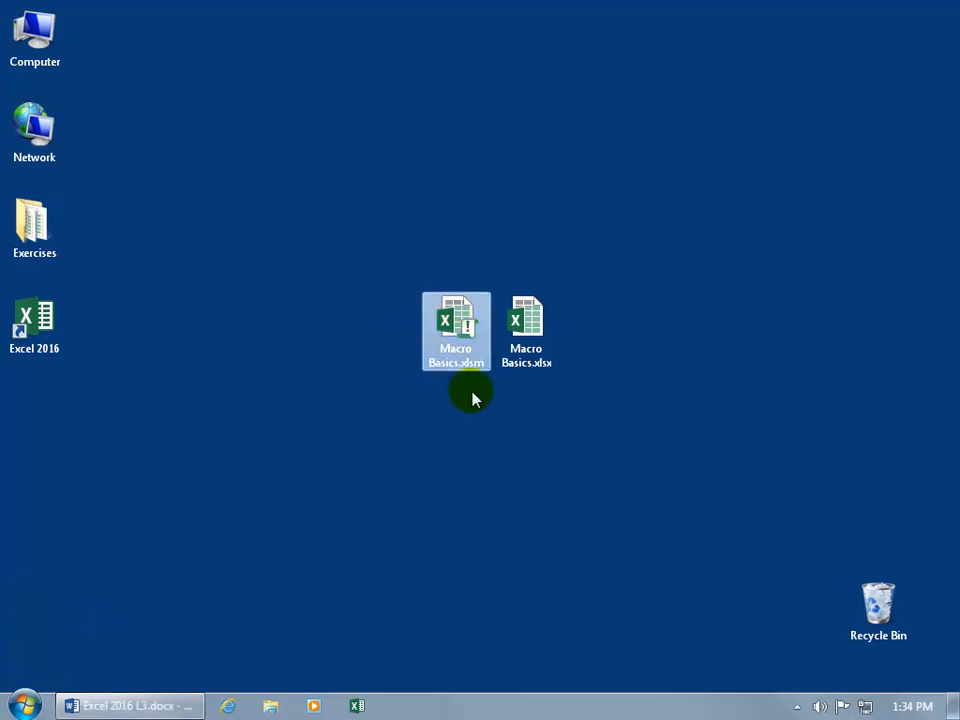
Compare the Macro Basics.xlsm and Macro Basics.xlsx files on the desktop
ctrl+click(541, 378)
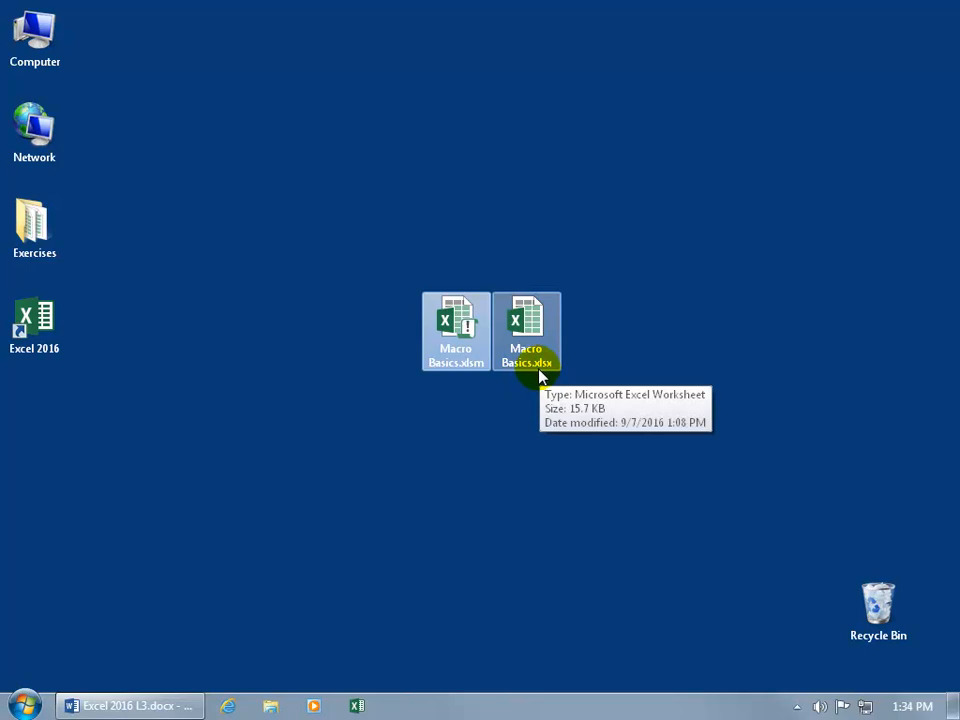
click(472, 368)
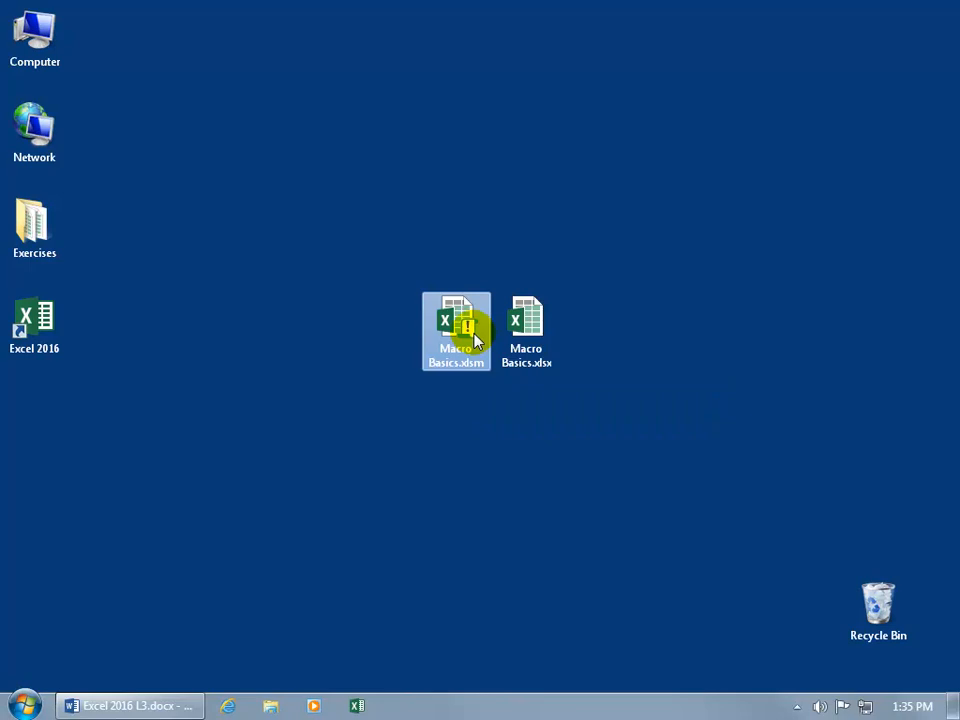
ctrl+click(512, 330)
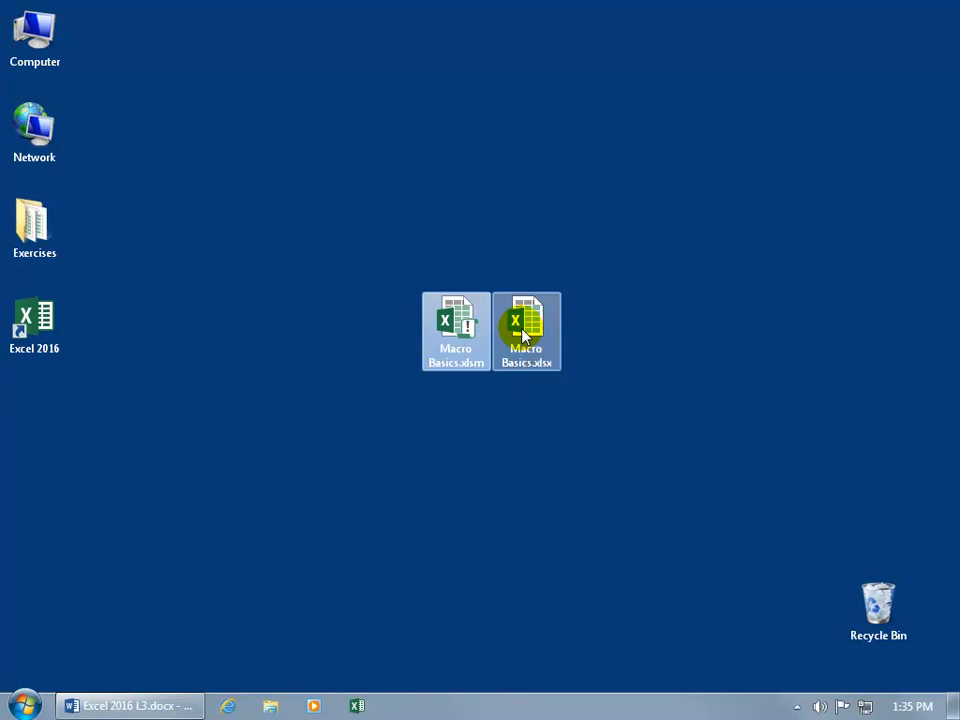
click(480, 336)
ctrl+click(540, 328)
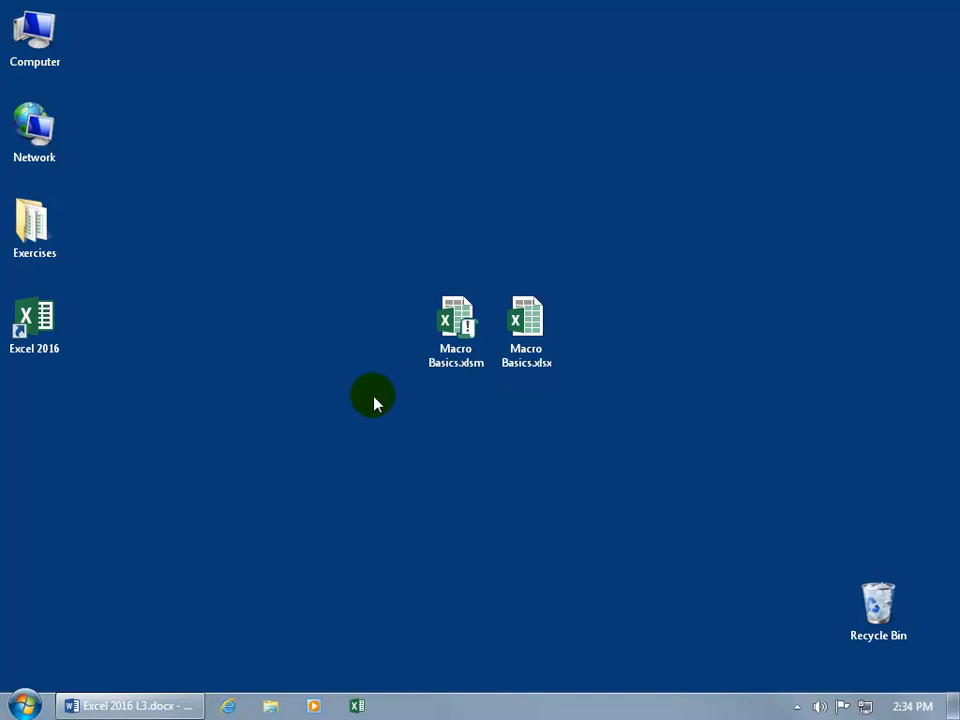
Start Excel 2016 and set the Trust Center's macro security to "Disable all macros with notification"
double_click(38, 325)
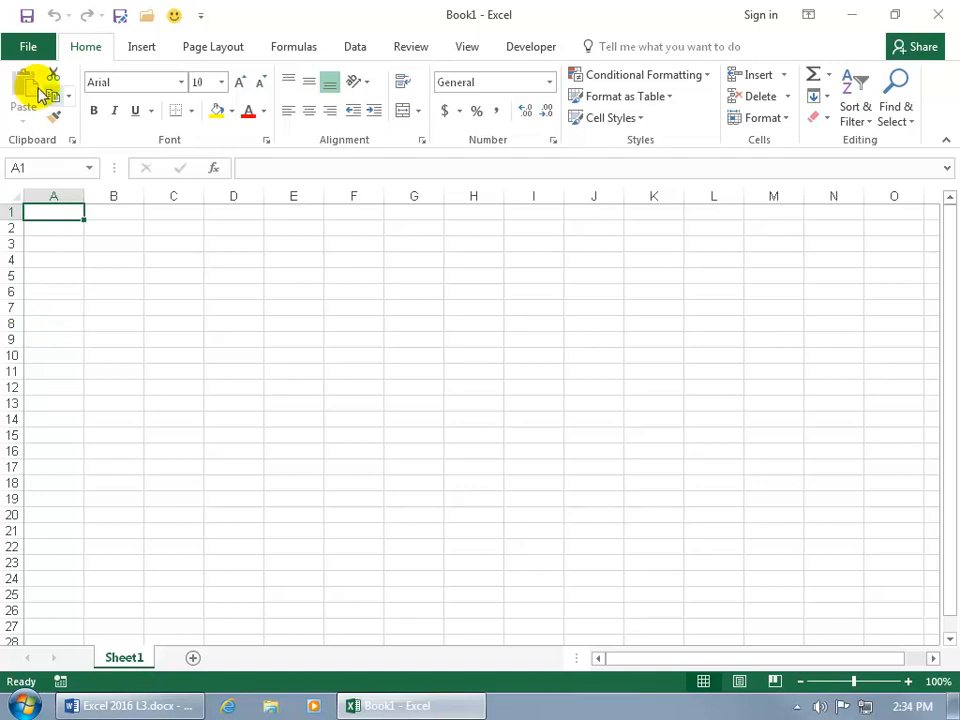
click(28, 47)
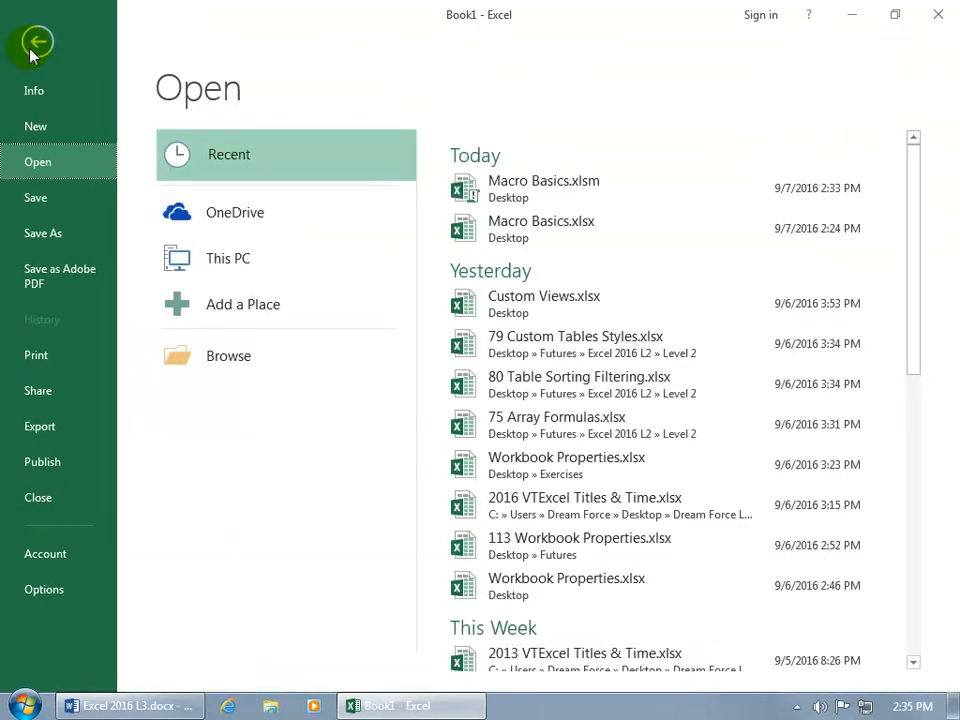
click(54, 588)
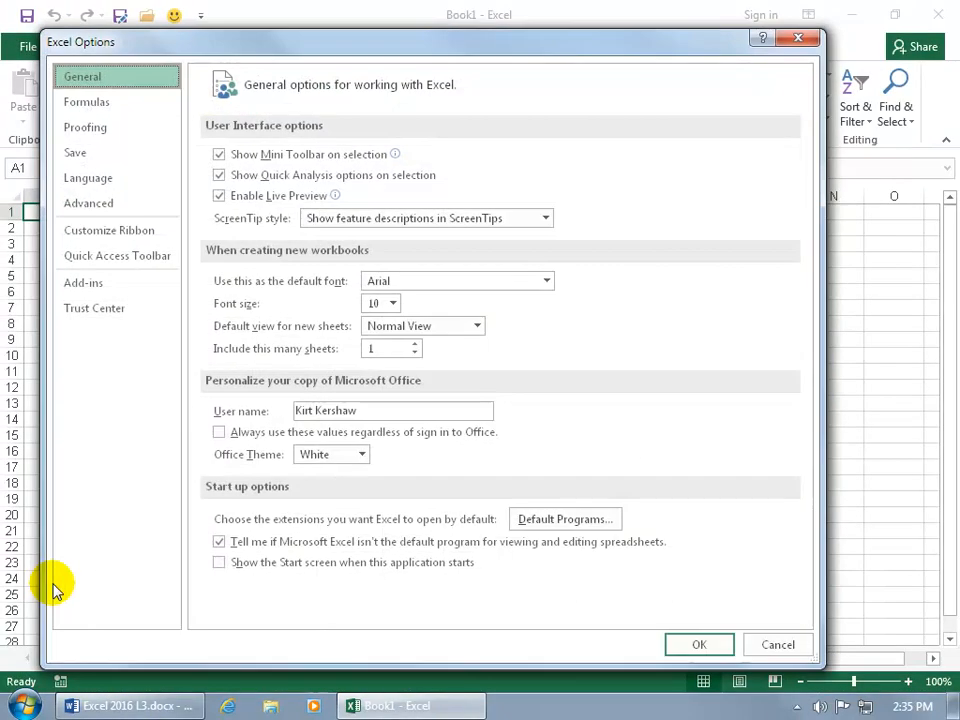
click(114, 314)
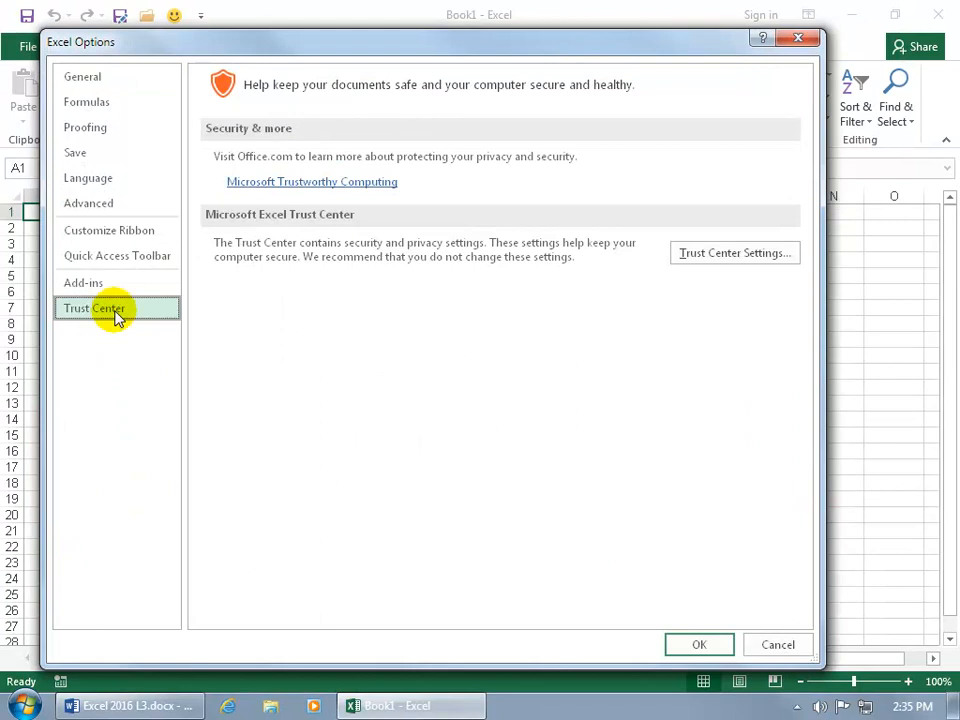
click(723, 256)
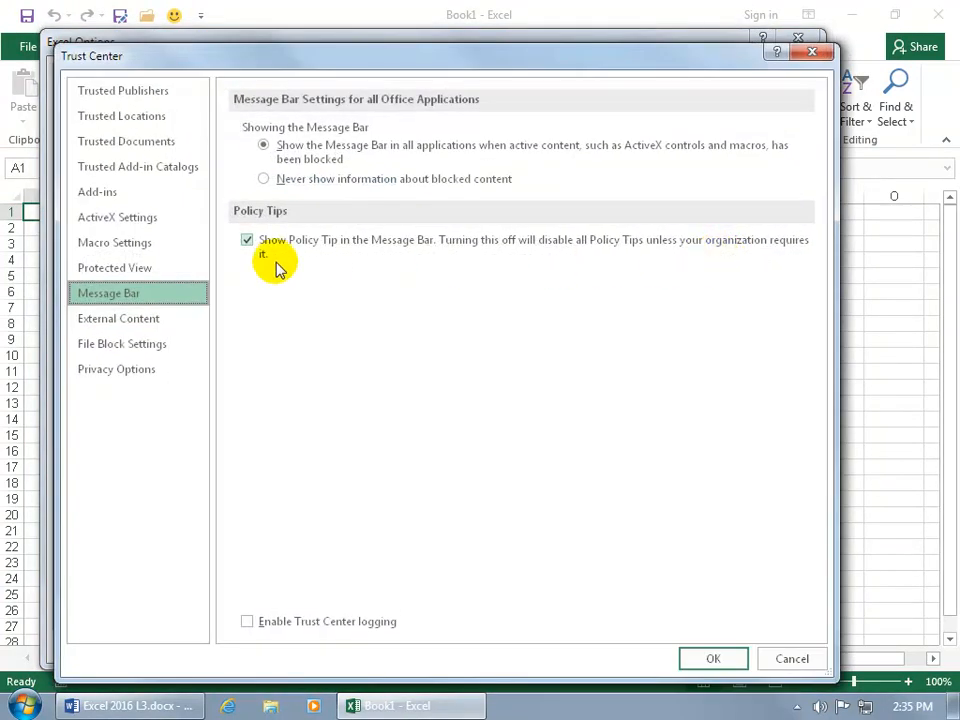
click(146, 246)
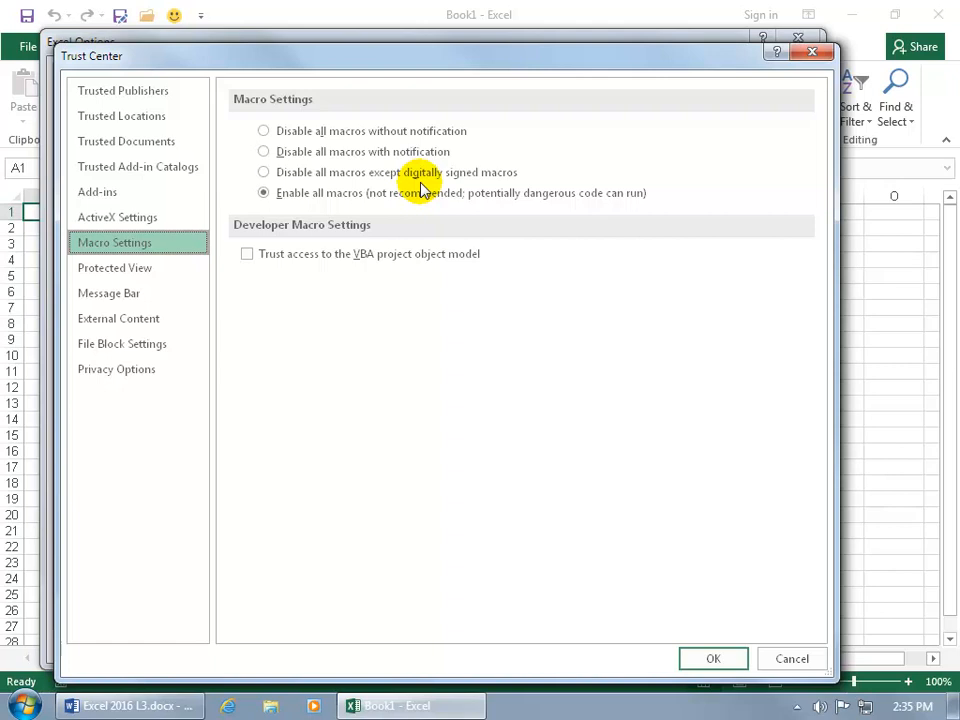
click(326, 152)
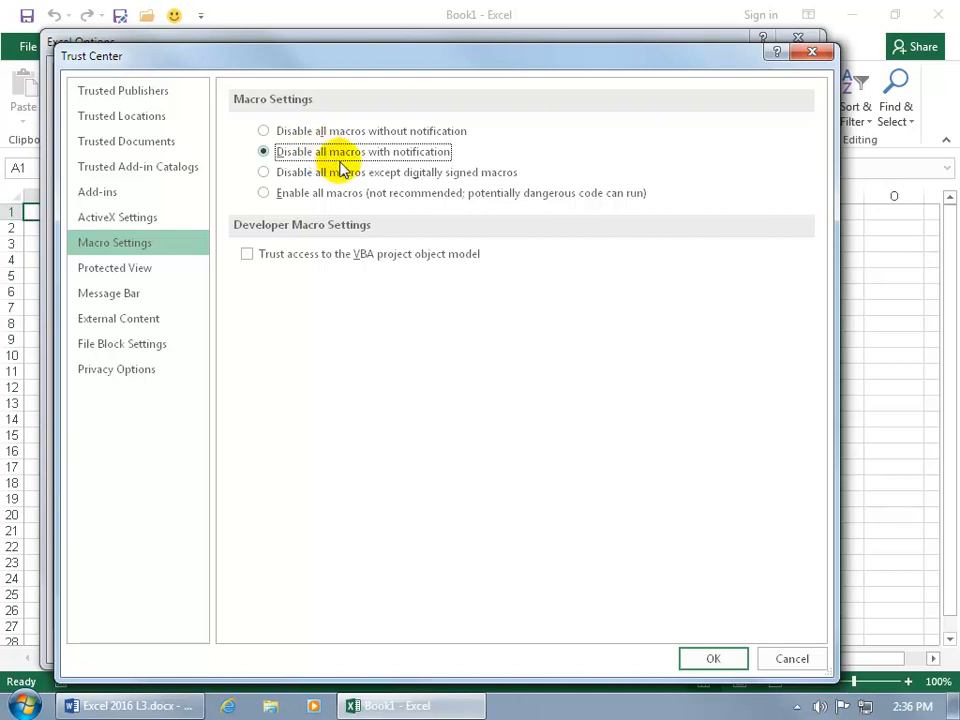
click(706, 658)
click(697, 646)
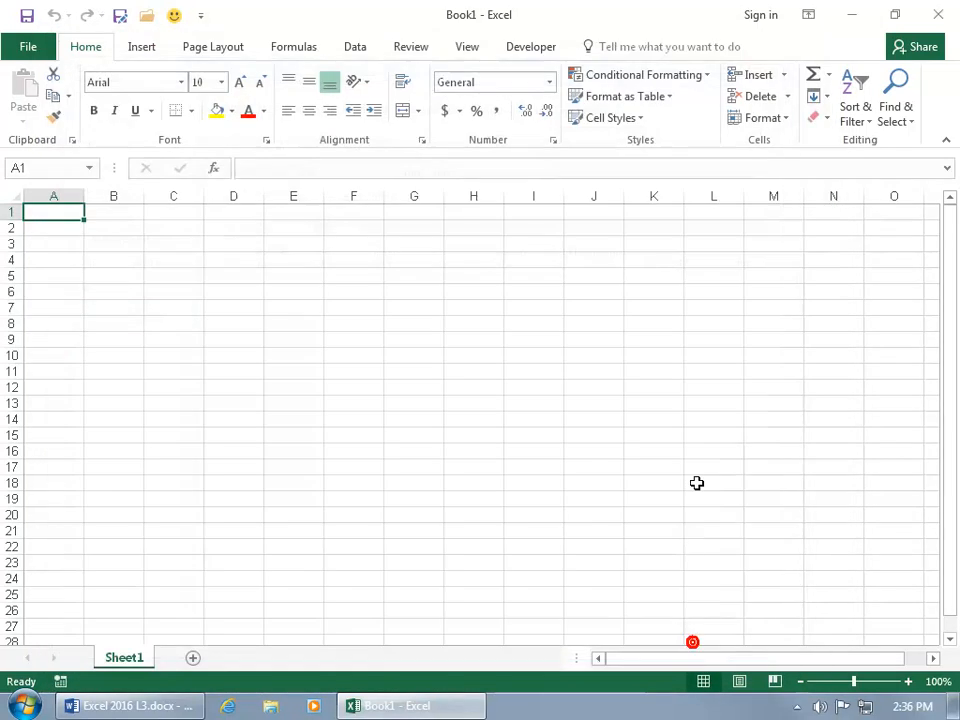
Close the blank workbook, then open Macro Basics.xlsm, dismiss its macro security warning without enabling content, and close it
click(939, 18)
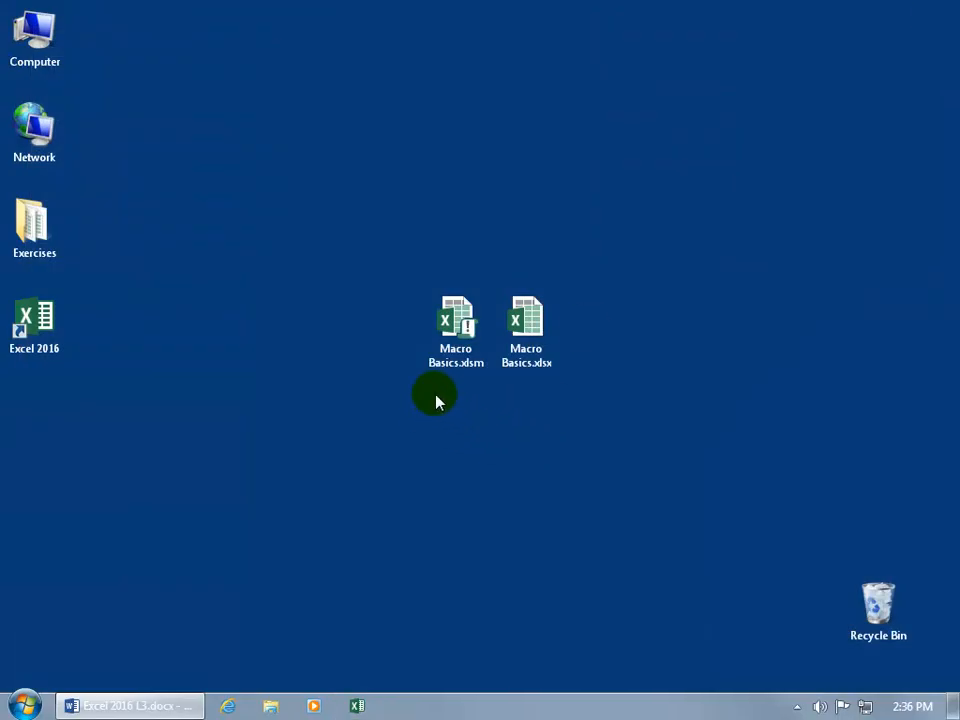
click(464, 326)
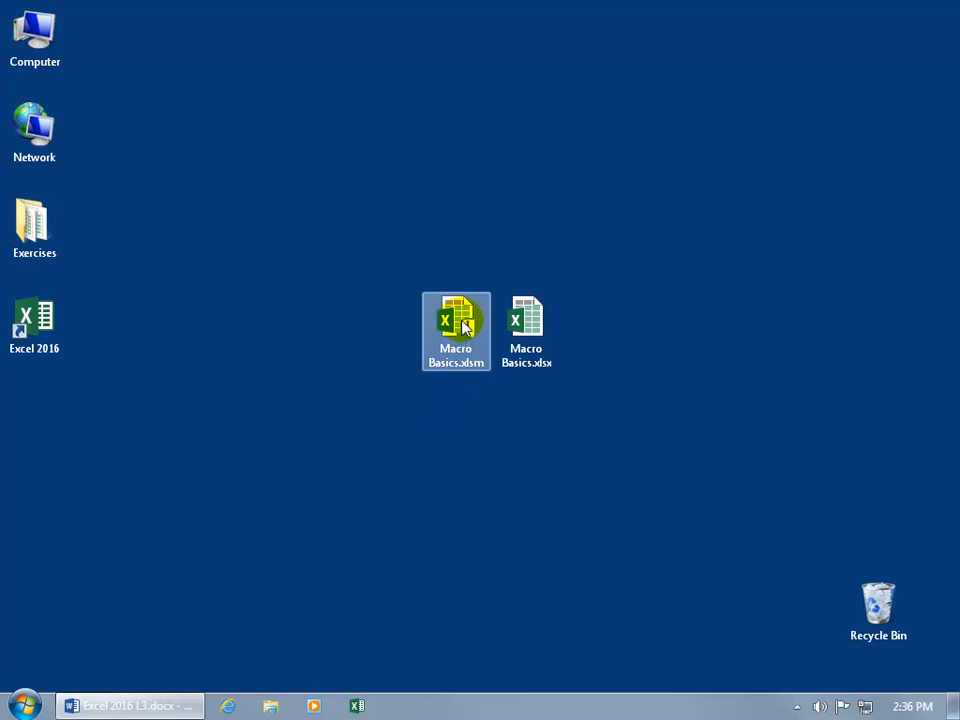
double_click(463, 324)
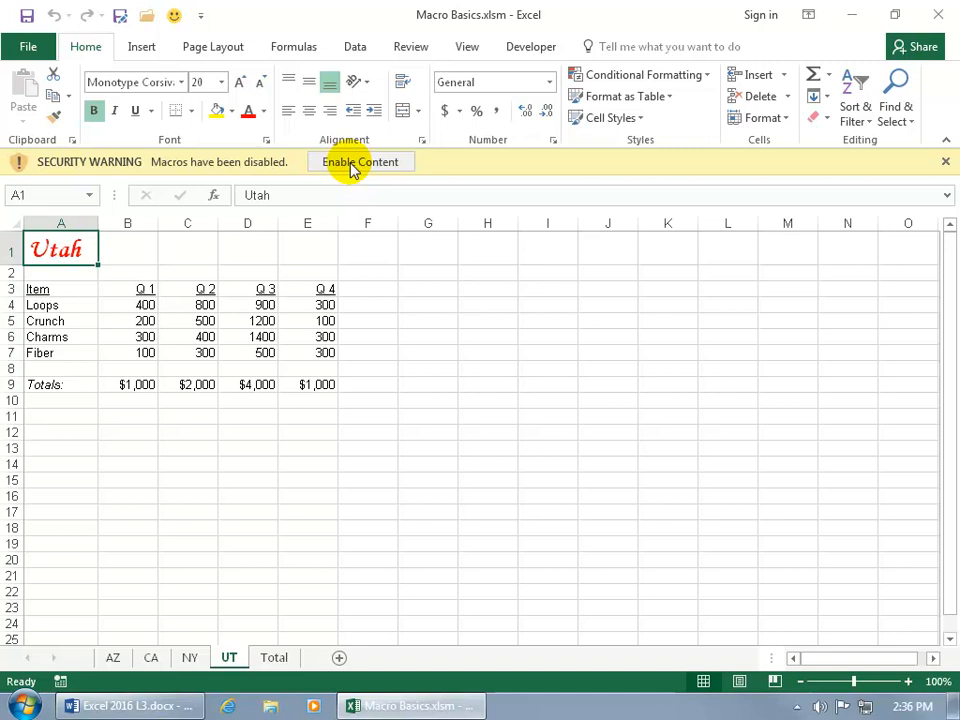
click(945, 161)
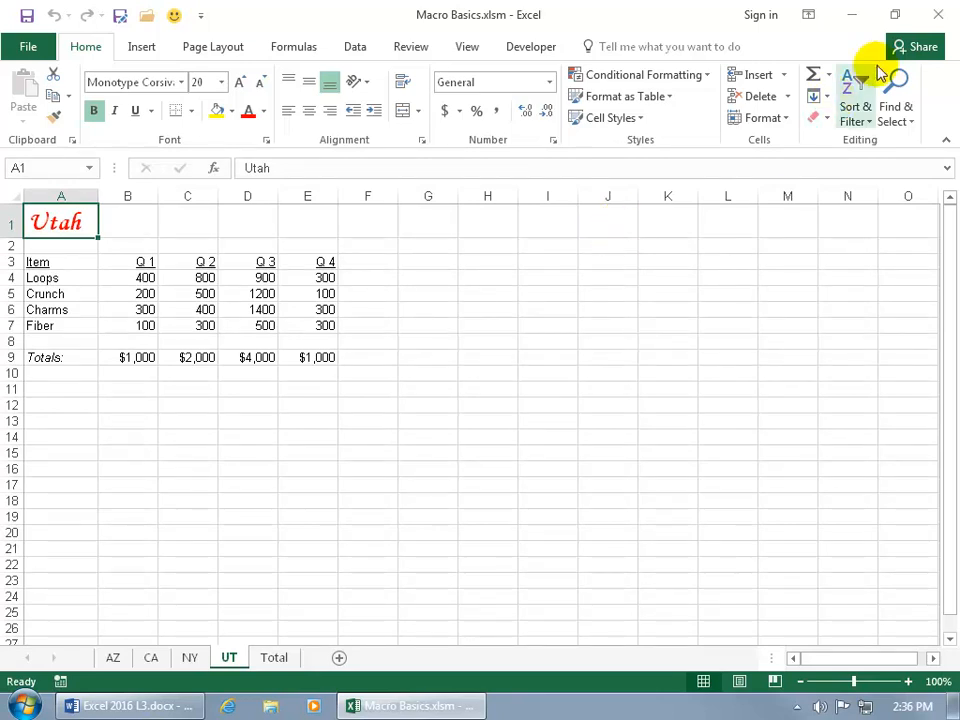
click(940, 12)
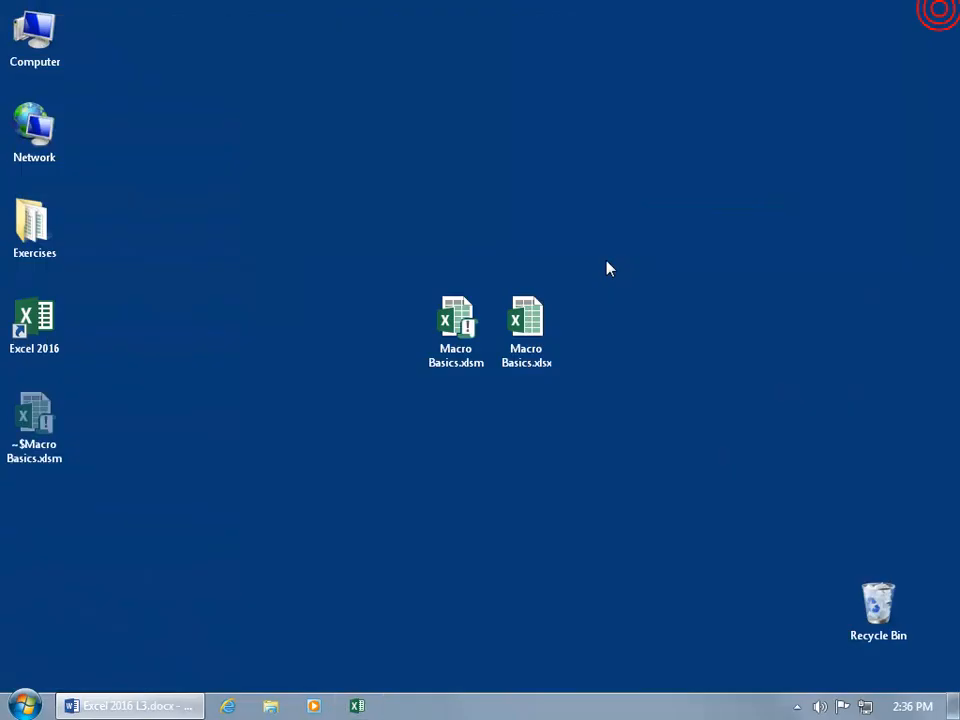
Reopen Macro Basics.xlsm and enable its content so that it is trusted, then close and open the workbook again
double_click(467, 326)
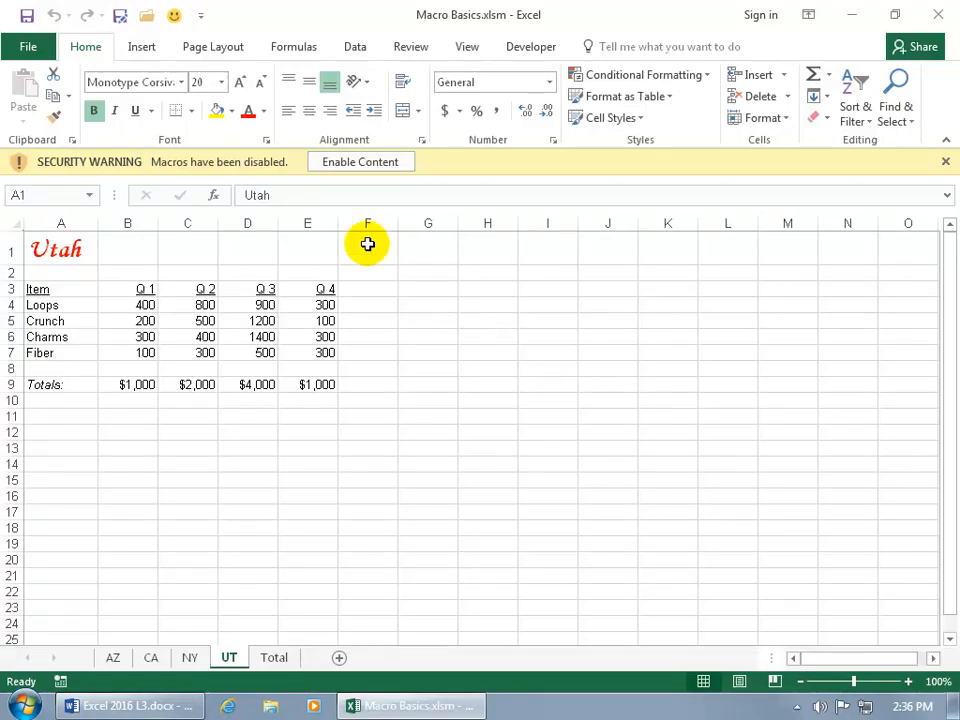
click(372, 167)
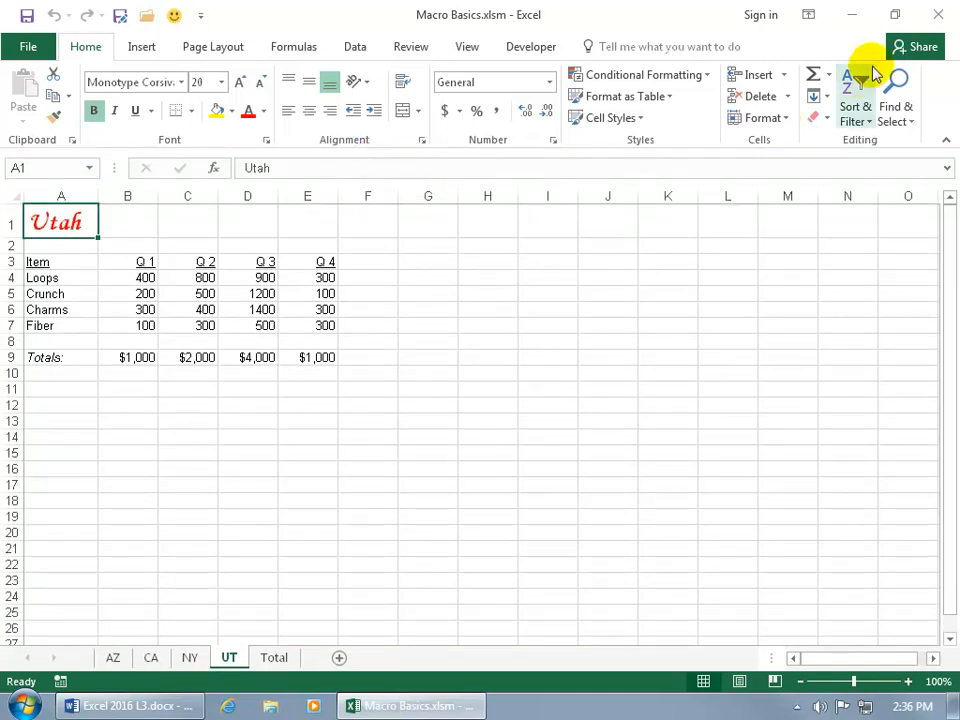
click(930, 15)
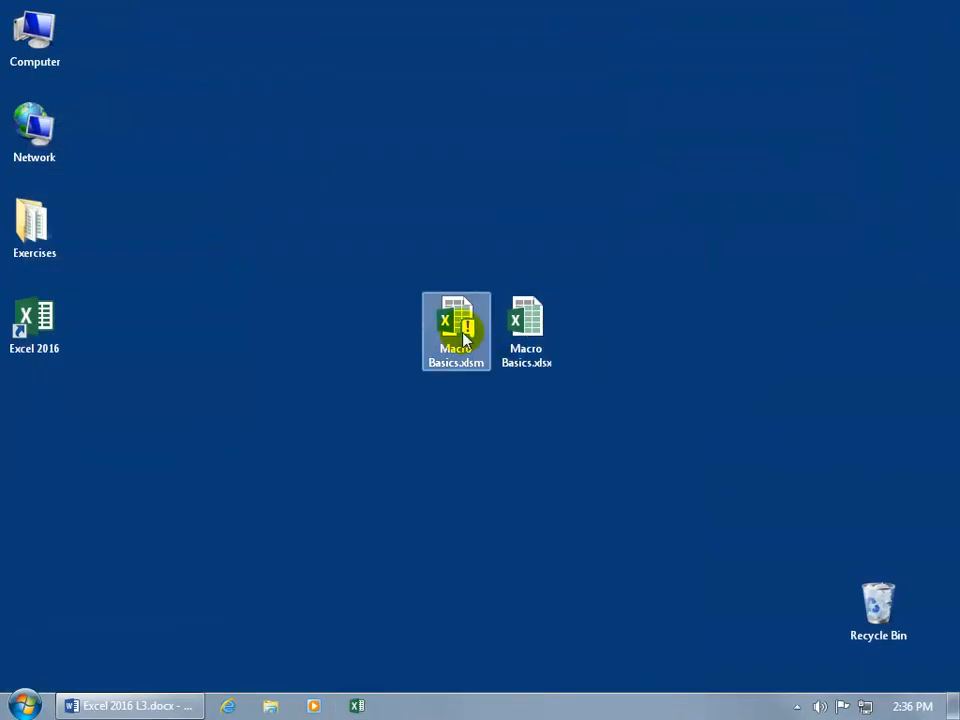
double_click(458, 335)
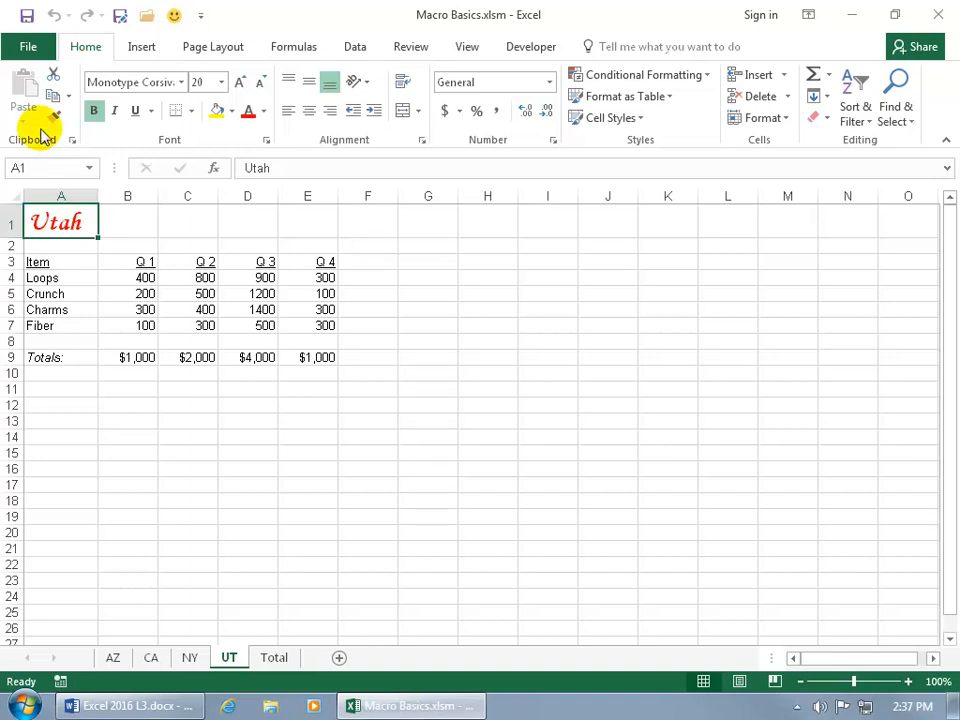
Clear all Trusted Documents in the Trust Center so none are trusted, then close and reopen Macro Basics.xlsm
click(28, 47)
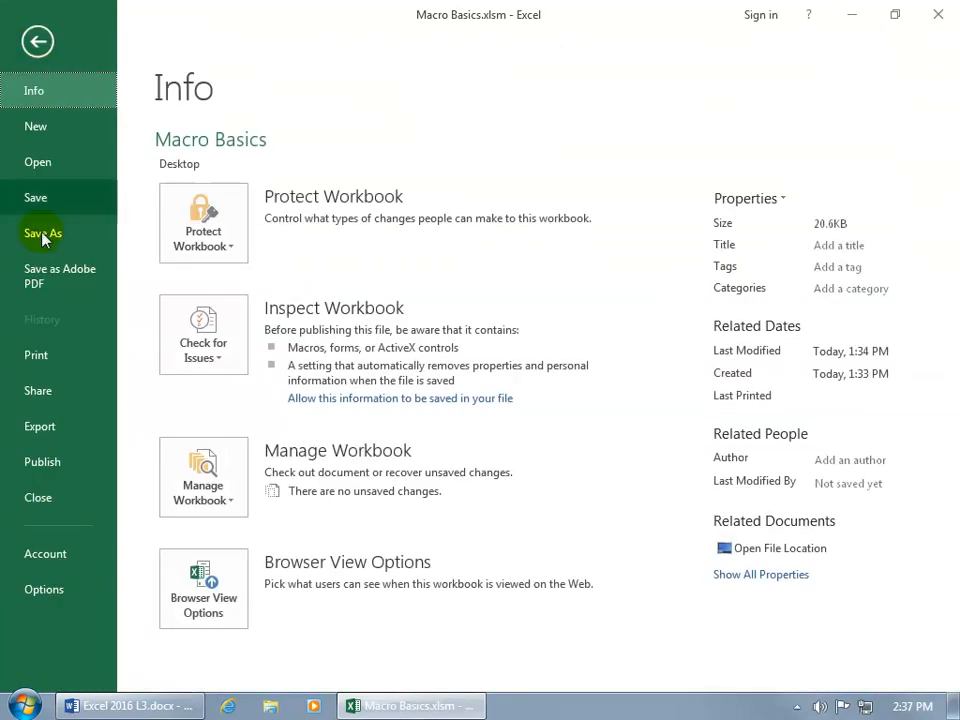
click(45, 590)
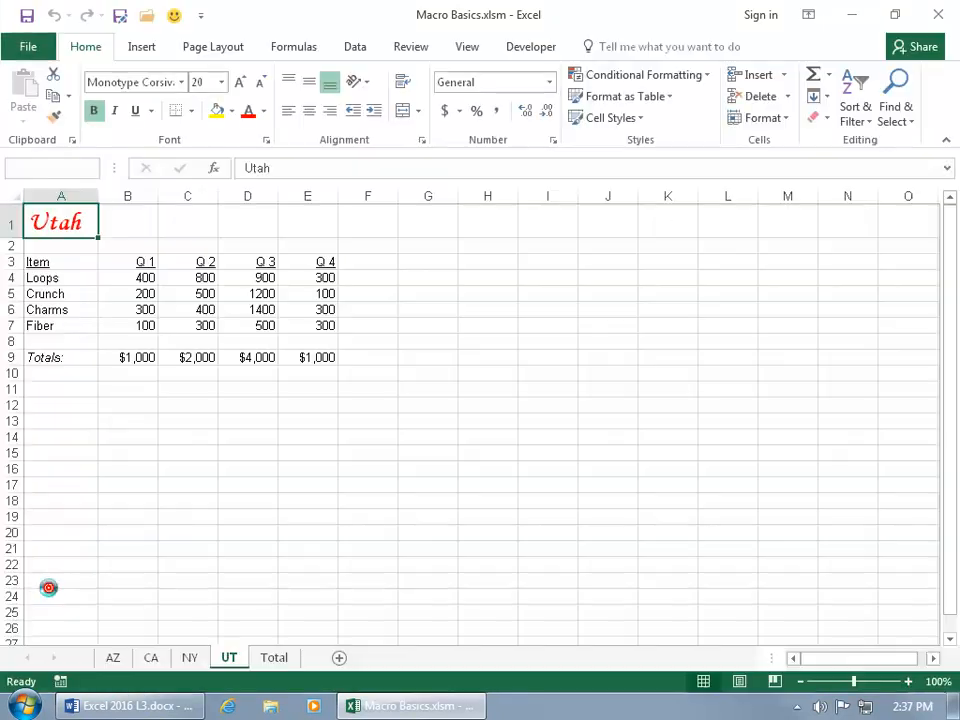
click(106, 313)
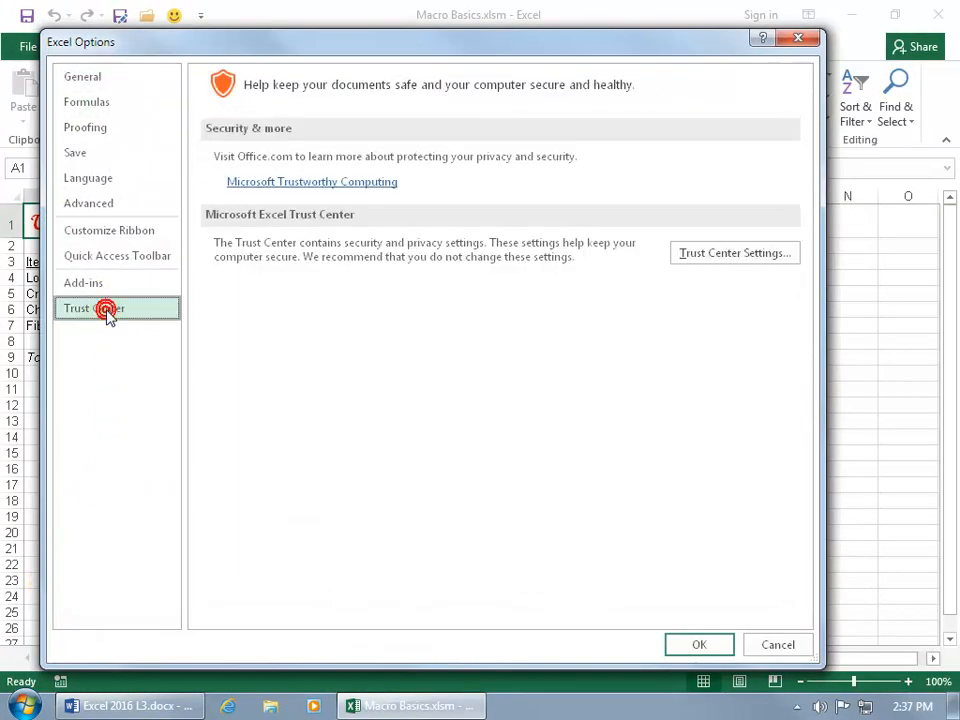
click(725, 255)
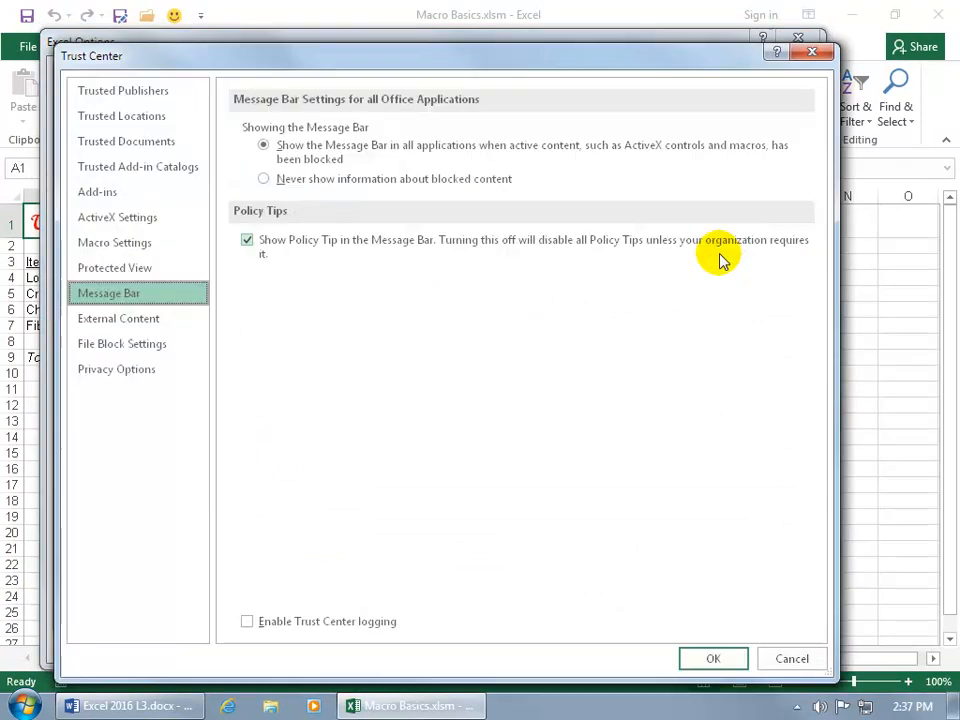
click(168, 148)
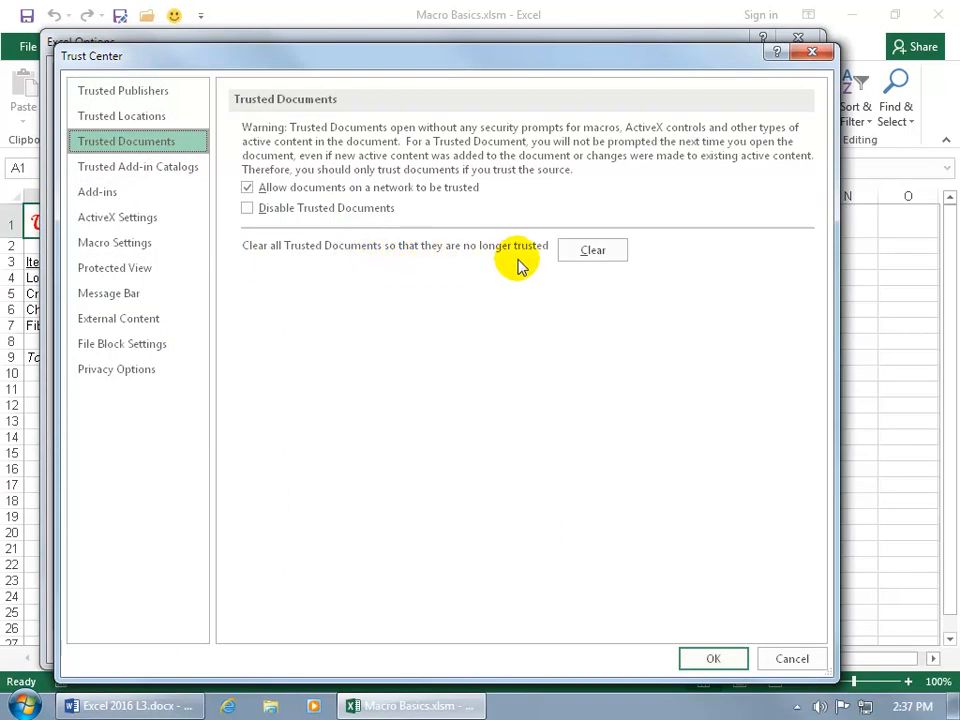
click(585, 258)
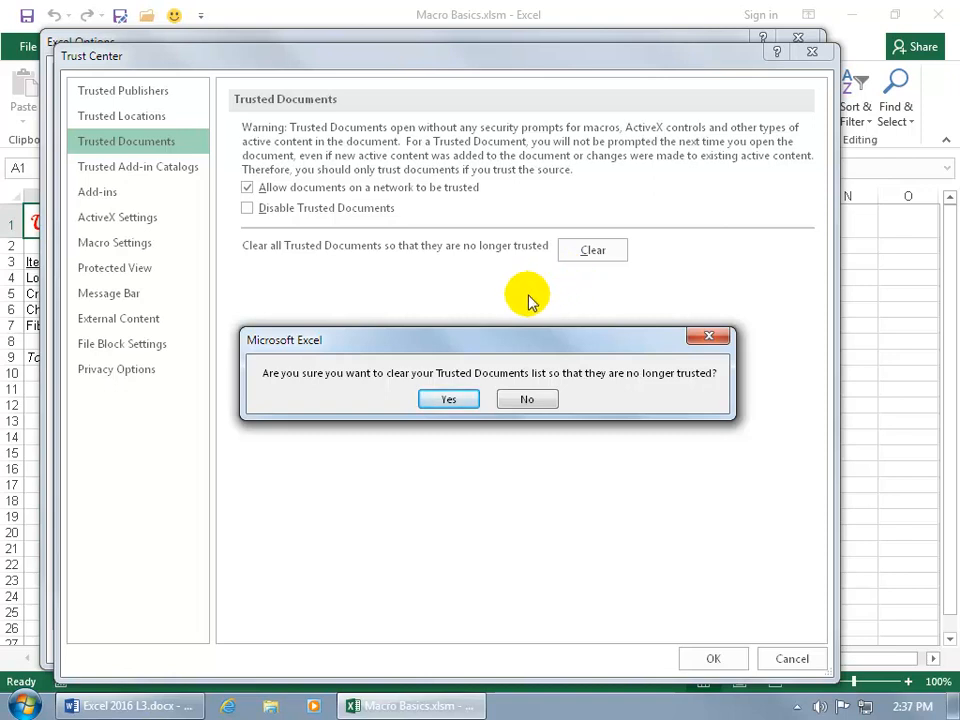
click(452, 398)
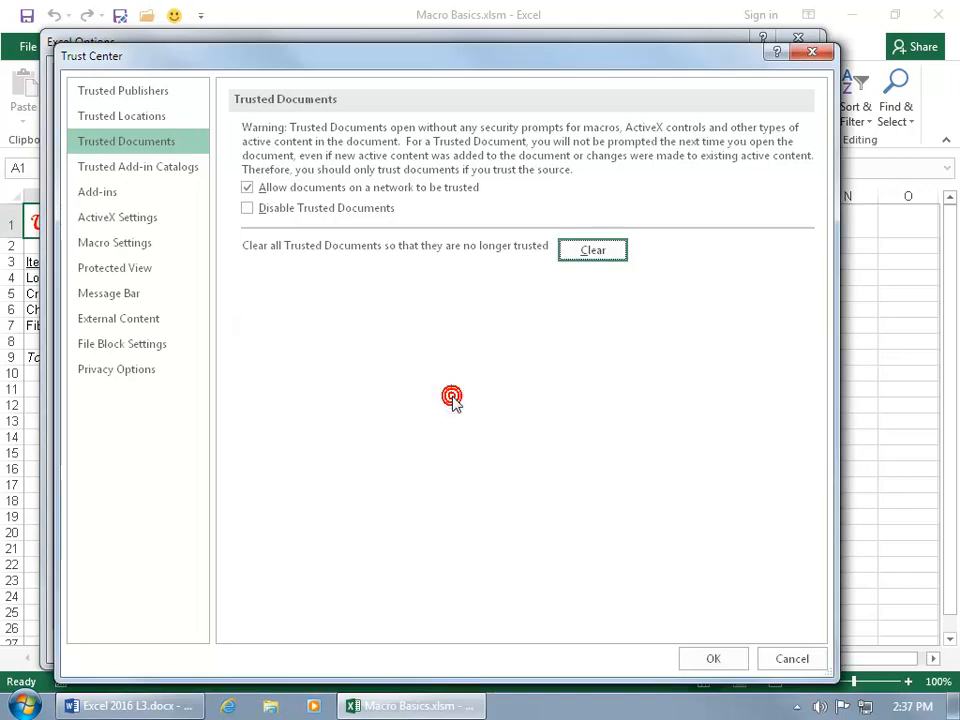
click(727, 668)
click(713, 651)
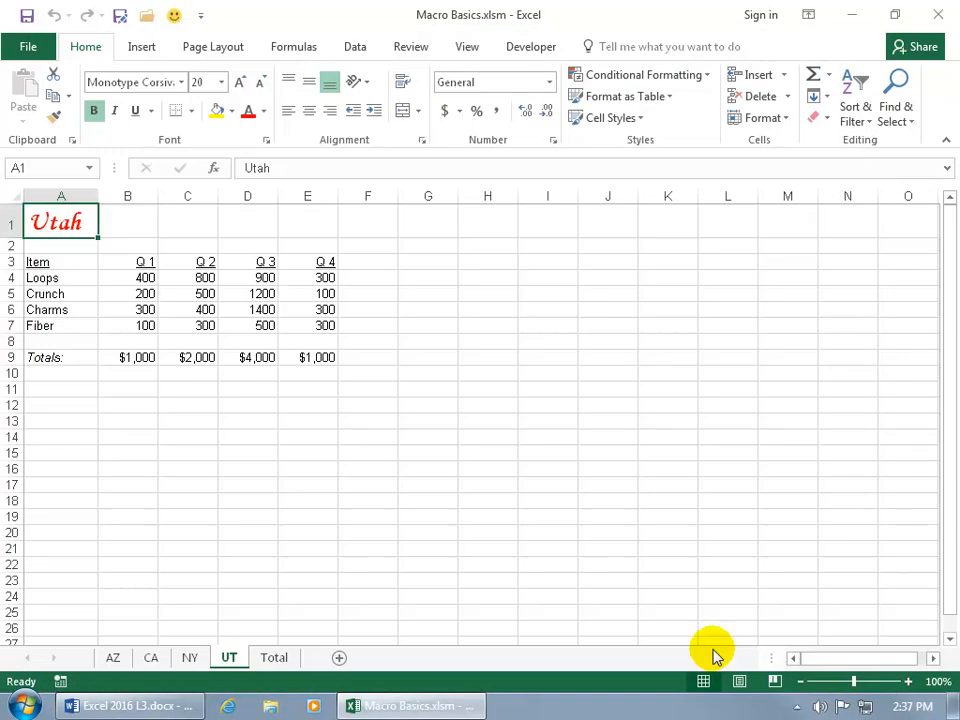
click(934, 13)
double_click(454, 326)
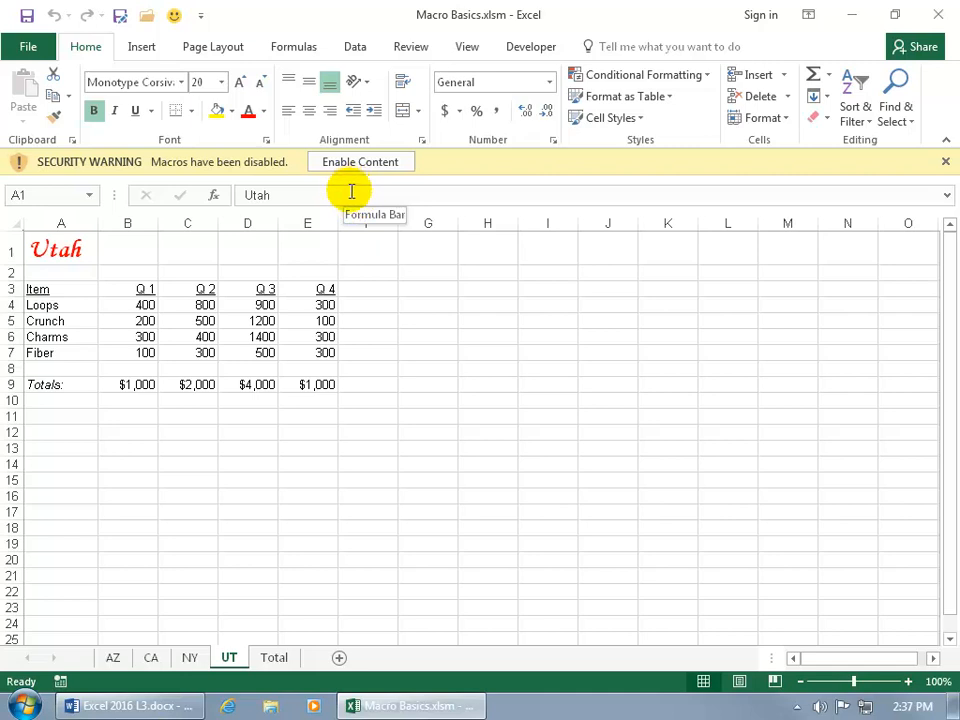
Set the Trust Center's macro security to "Enable all macros" and close Macro Basics.xlsm
click(26, 46)
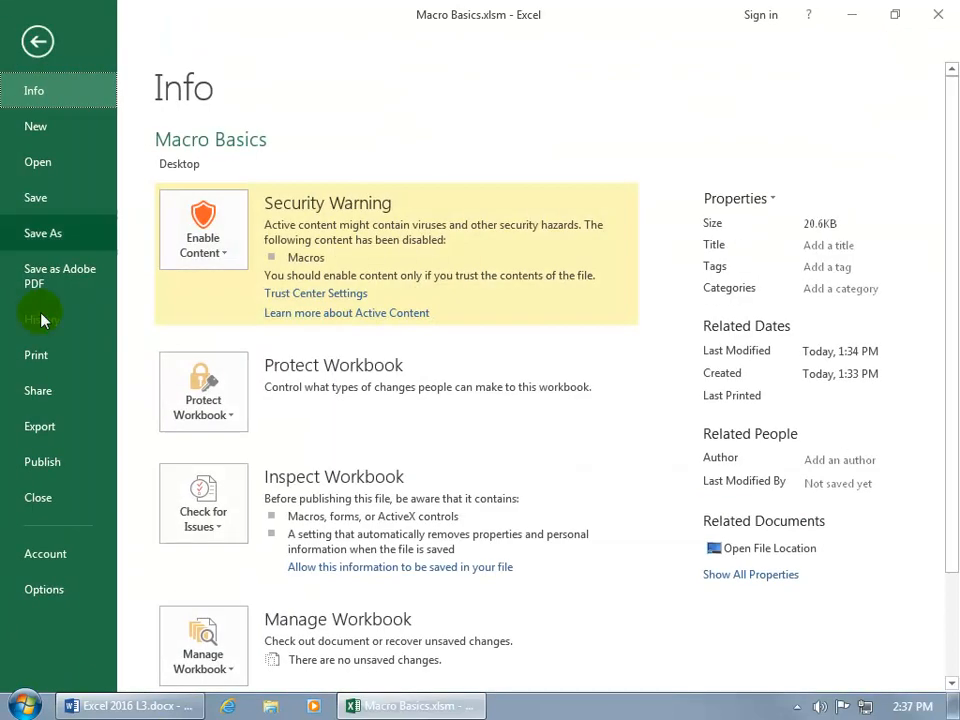
click(44, 587)
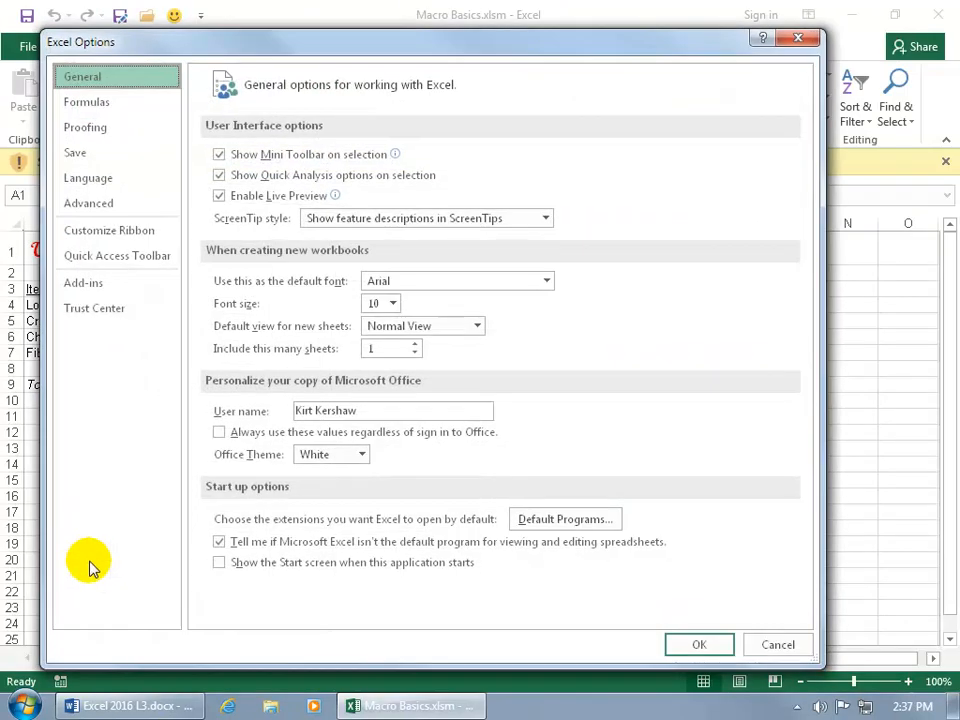
click(128, 310)
click(709, 256)
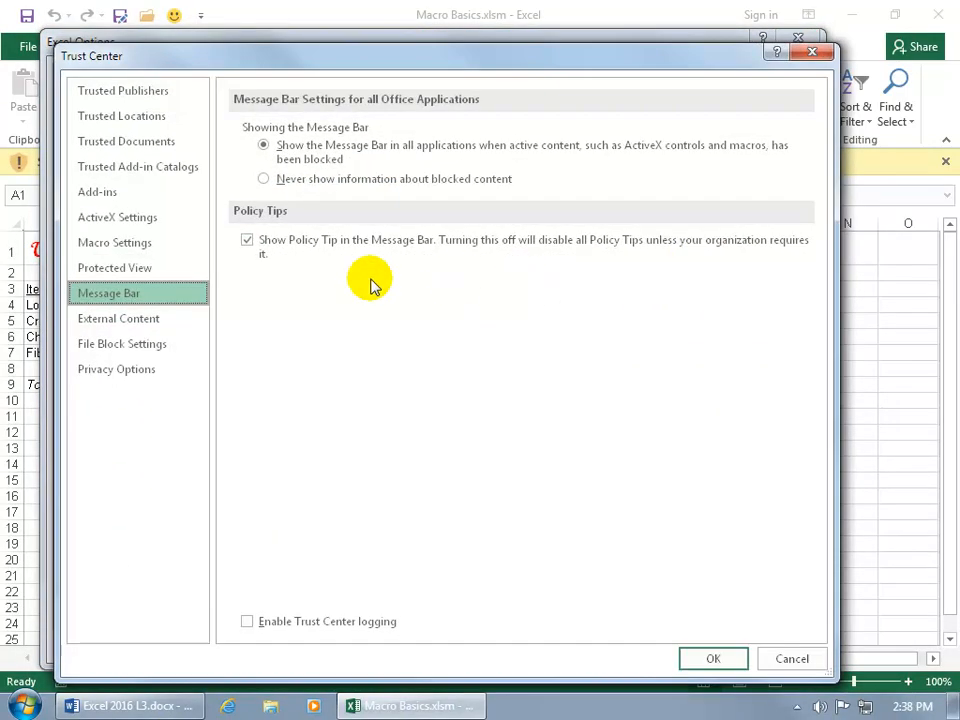
click(150, 241)
click(299, 197)
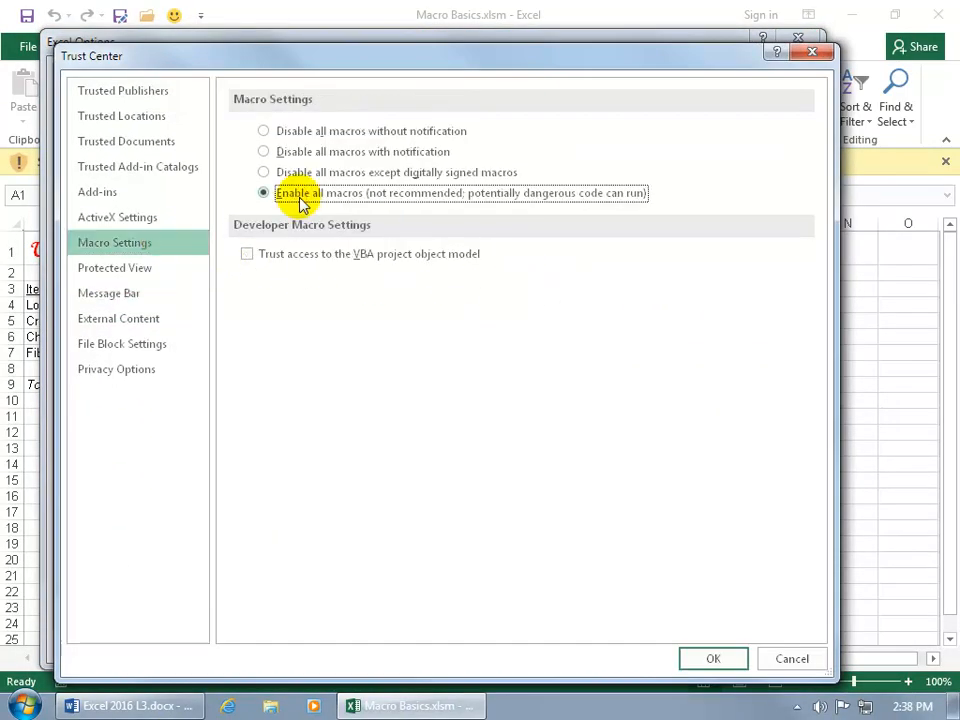
click(707, 657)
click(699, 645)
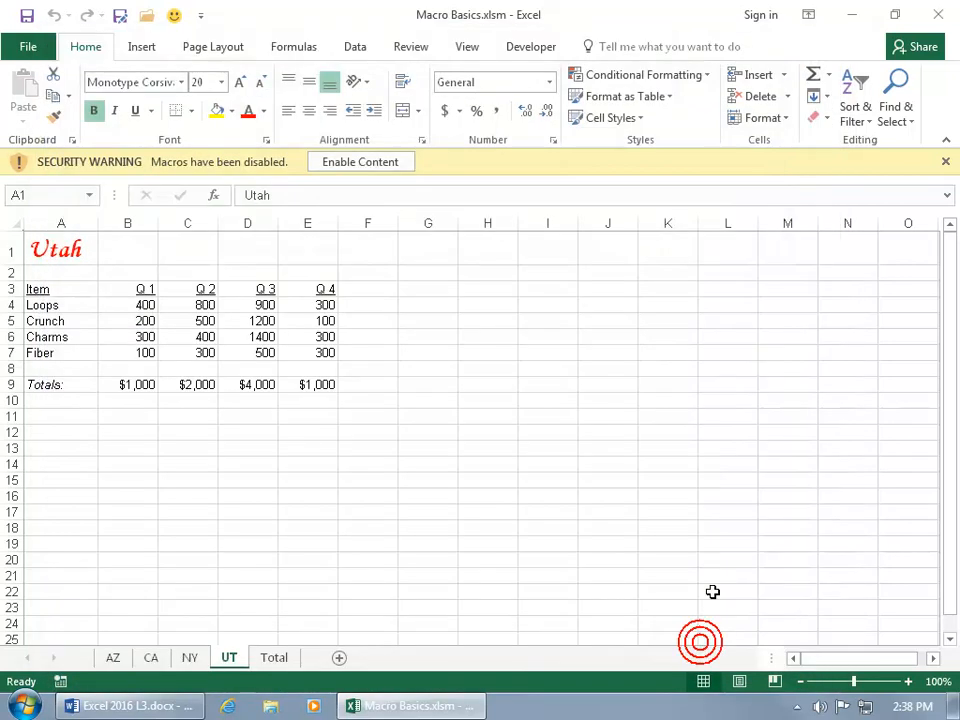
click(935, 14)
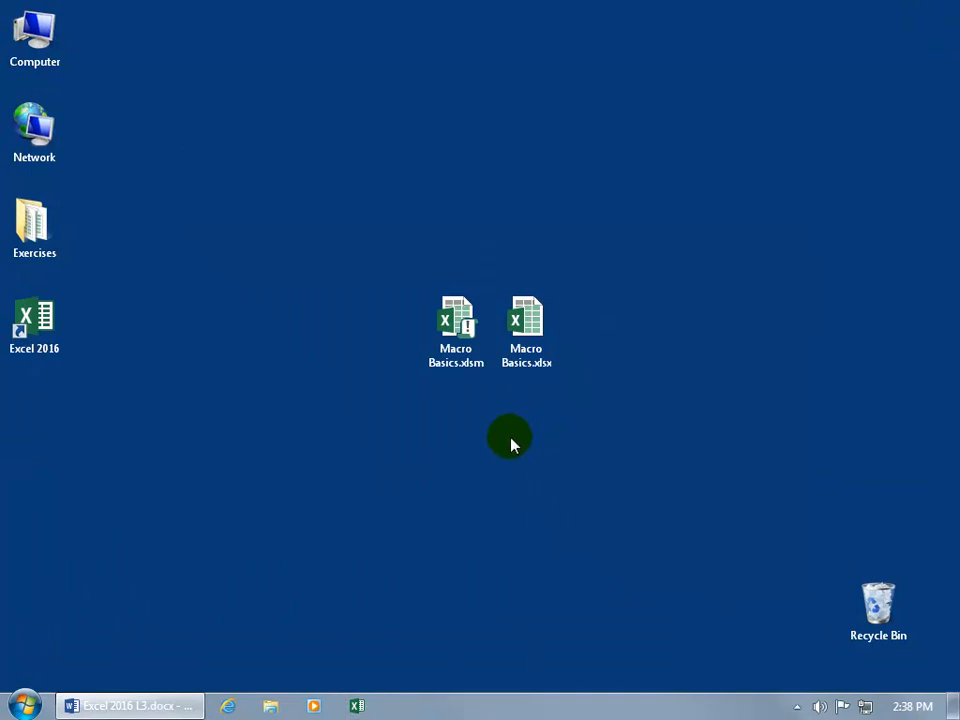
Open Macro Basics.xlsx from the desktop
click(514, 343)
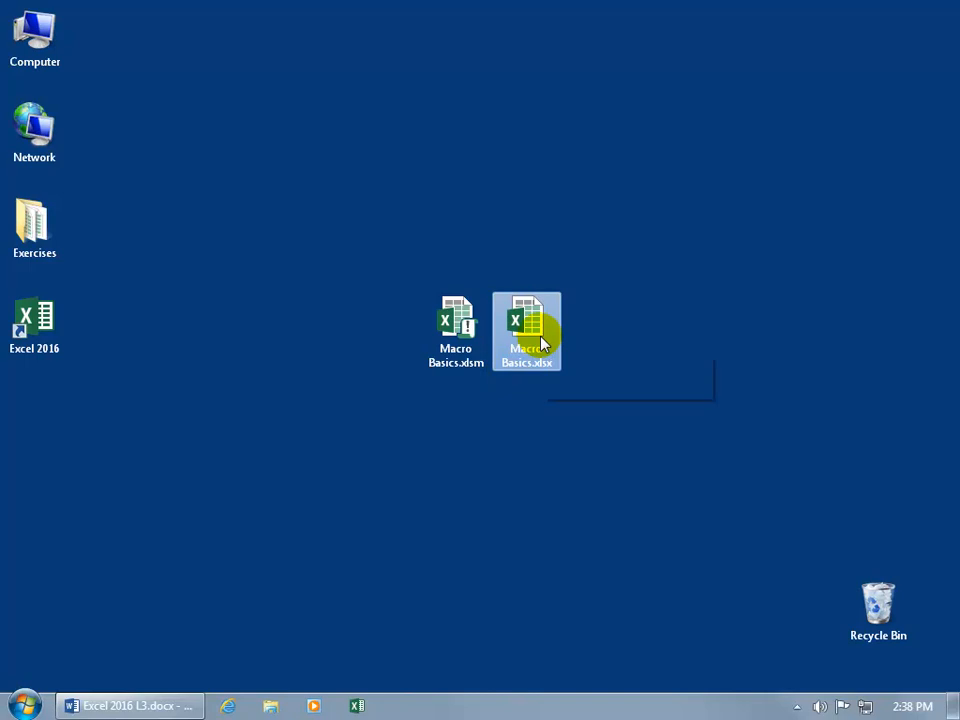
mouse_move(543, 343)
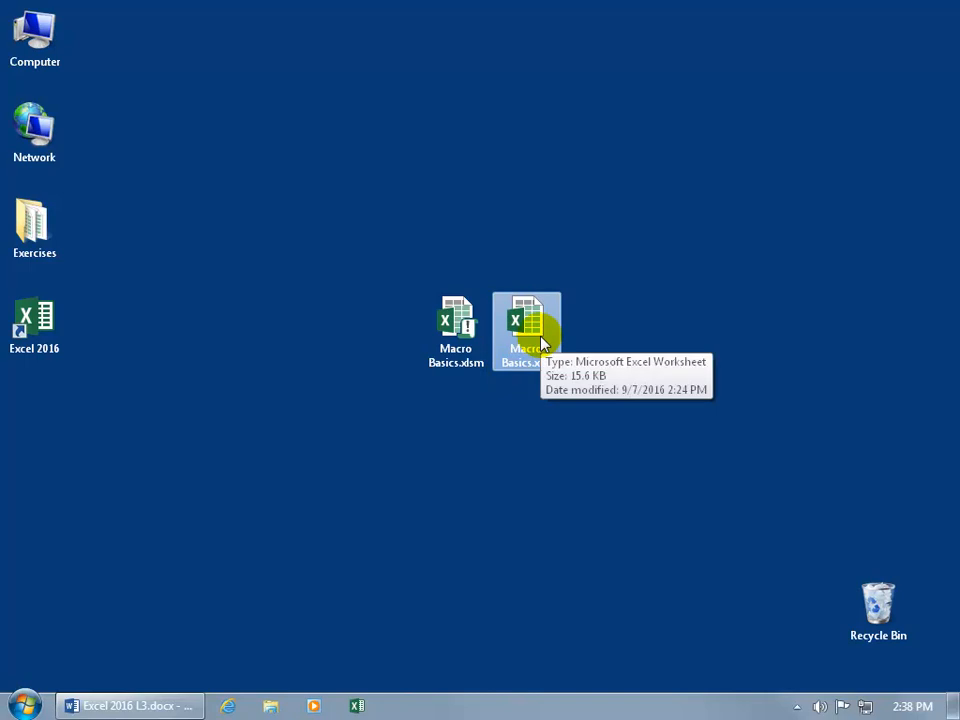
ctrl+click(478, 345)
click(516, 321)
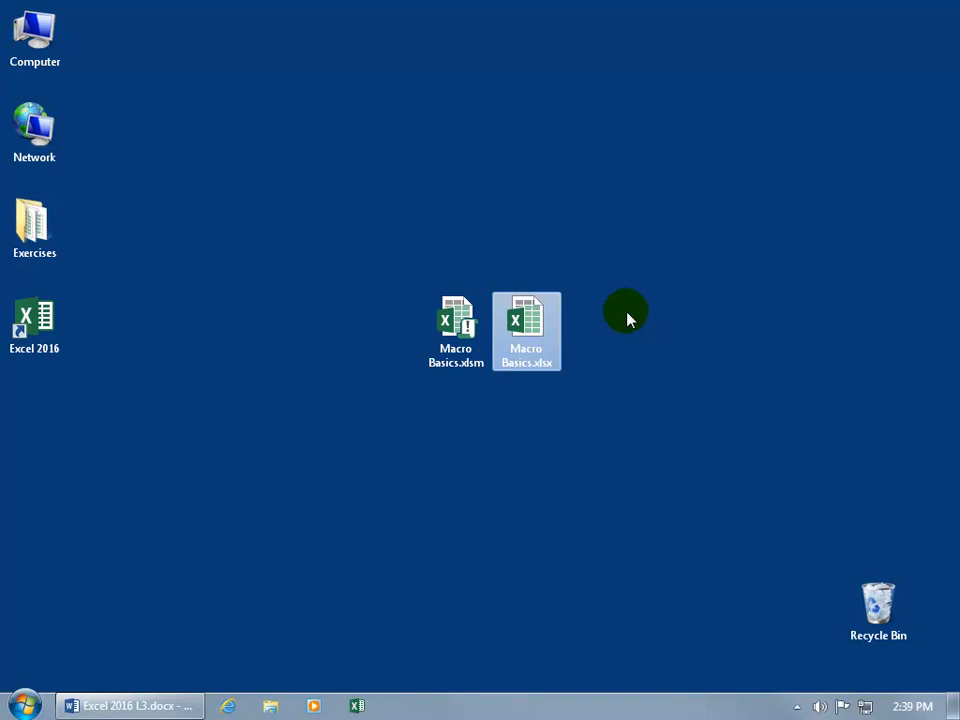
click(530, 330)
double_click(530, 330)
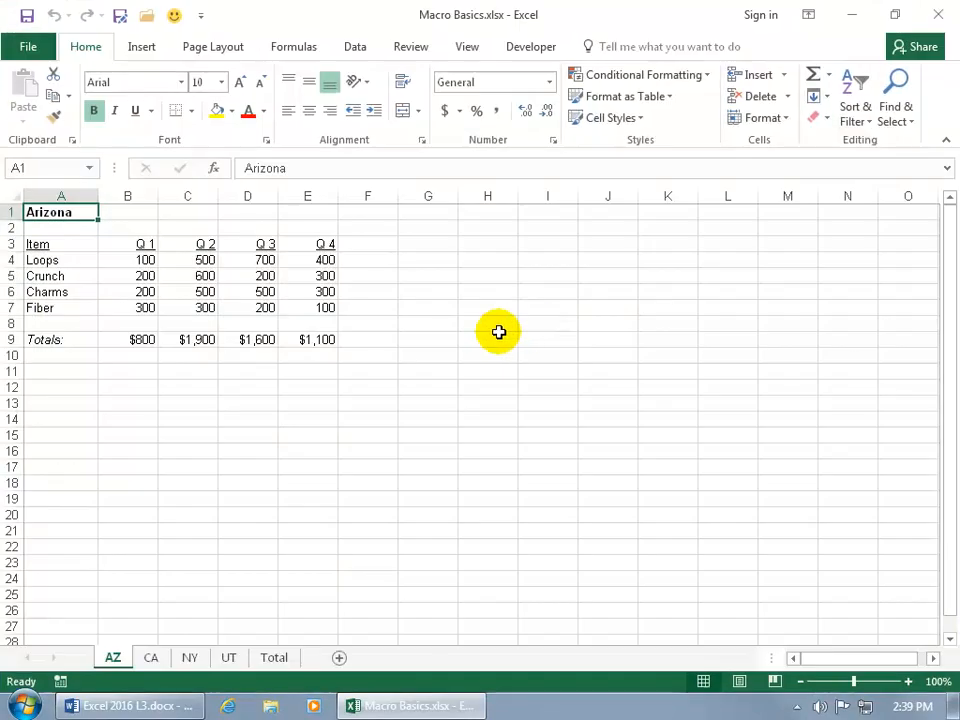
Check the list of macros available in all open workbooks and close it without running anything
click(466, 47)
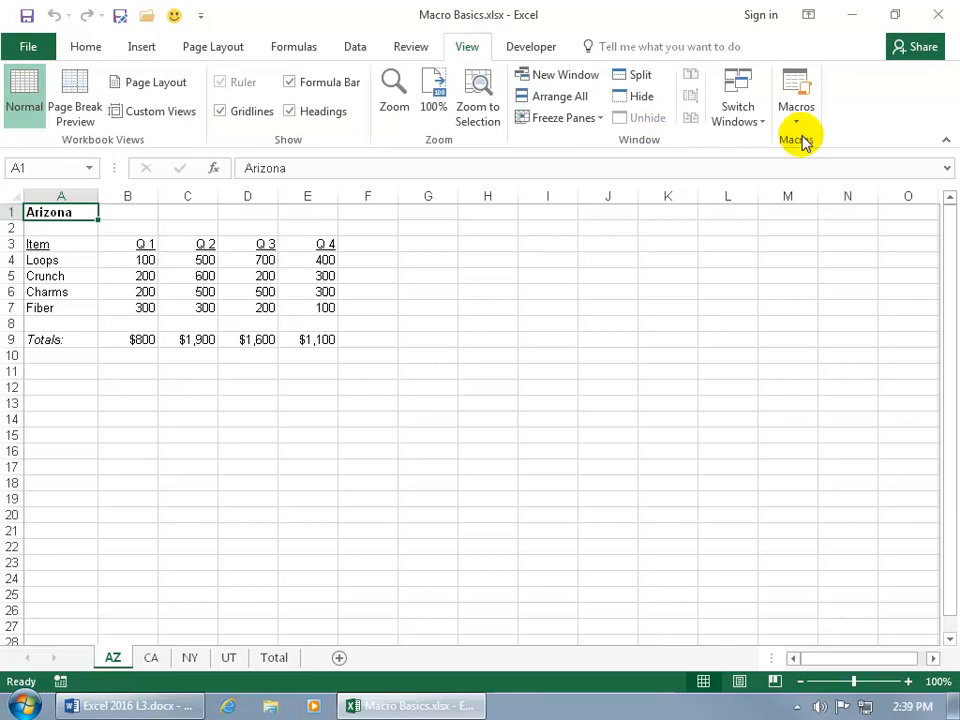
click(798, 90)
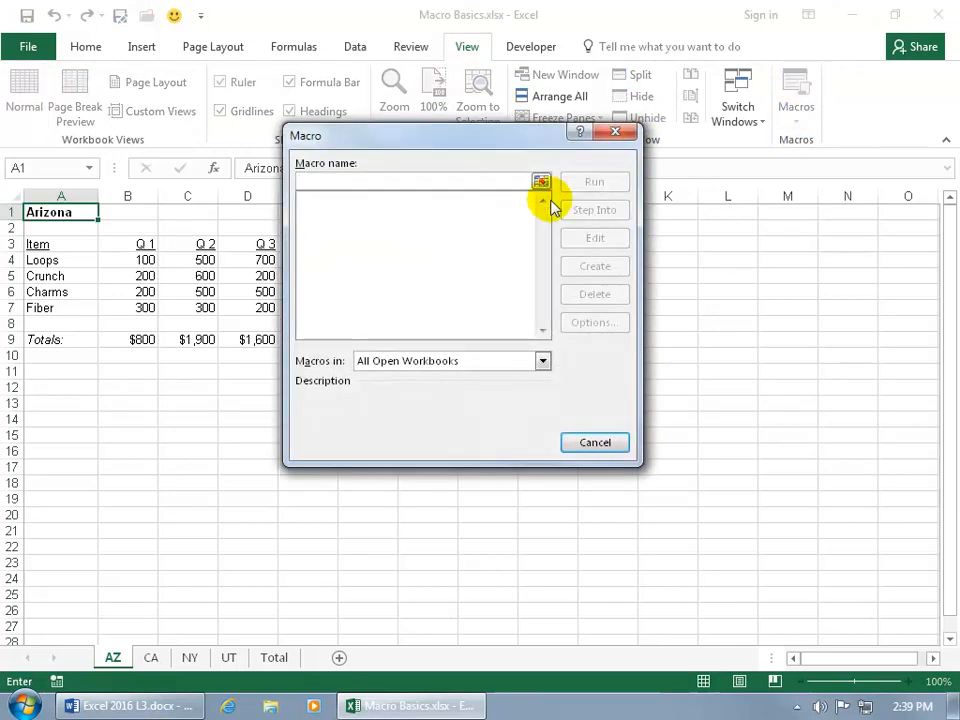
click(593, 443)
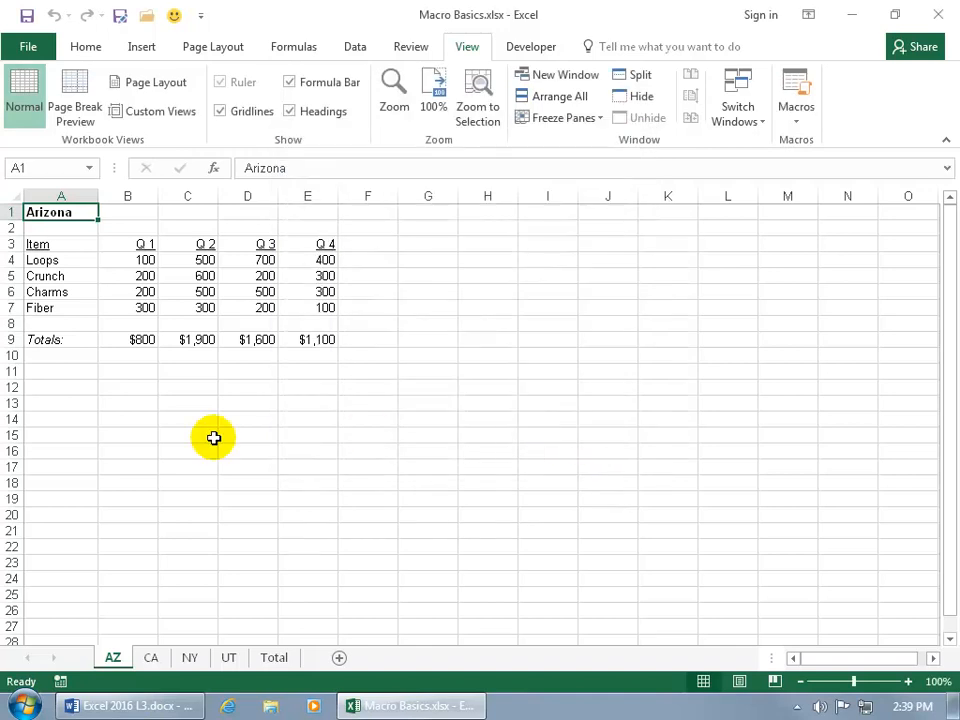
Start recording a macro named Format with shortcut Ctrl+Shift+M, stored in the Personal Macro Workbook, with the description "Format titles"
click(60, 686)
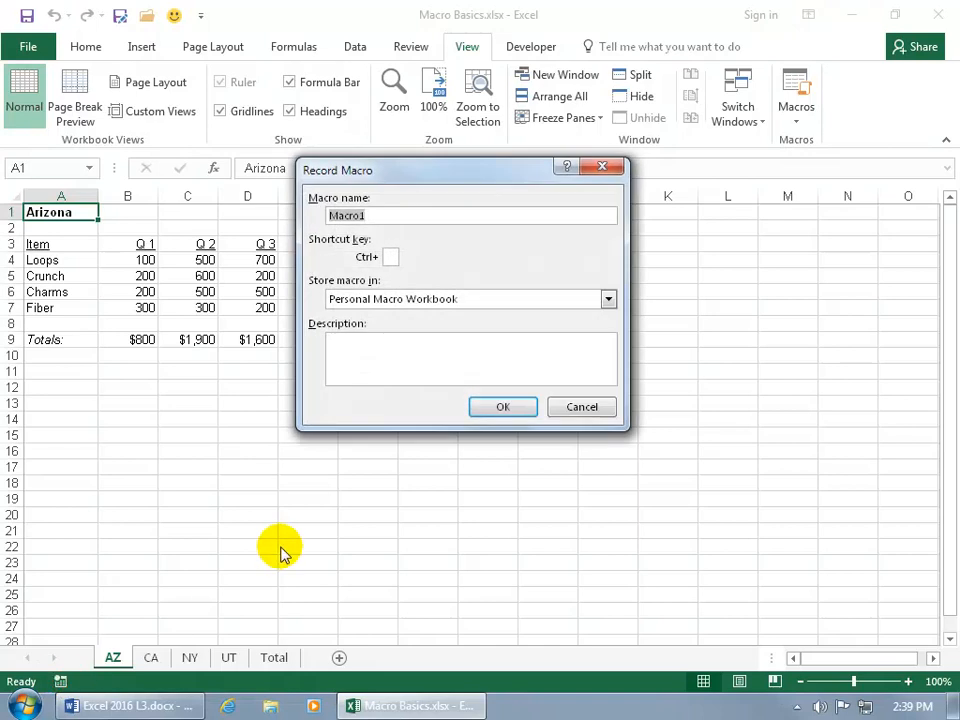
text(Format)
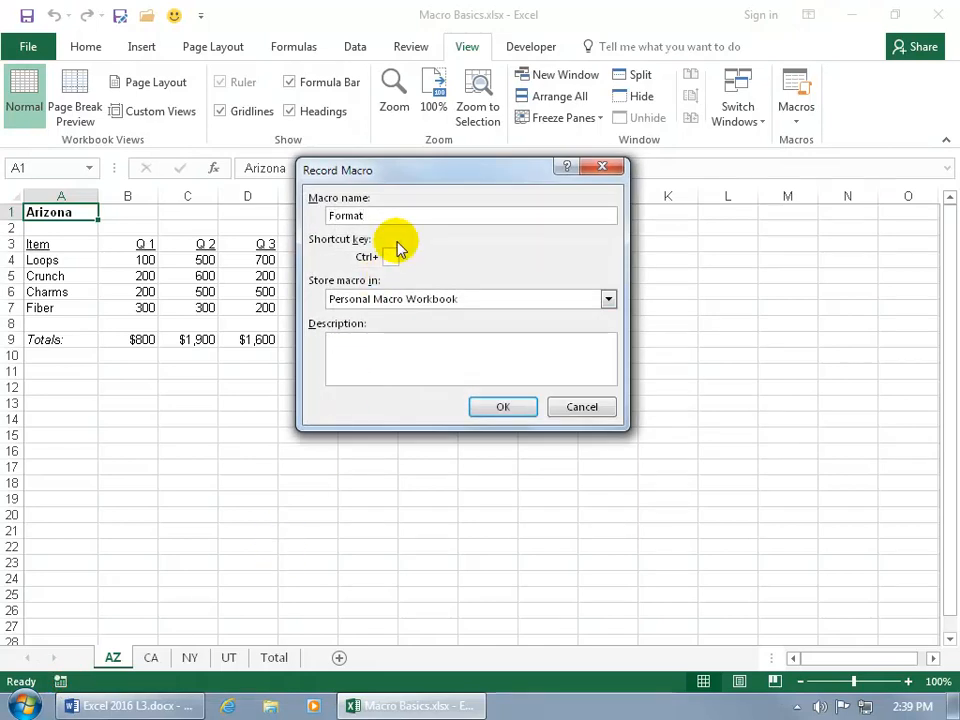
click(391, 257)
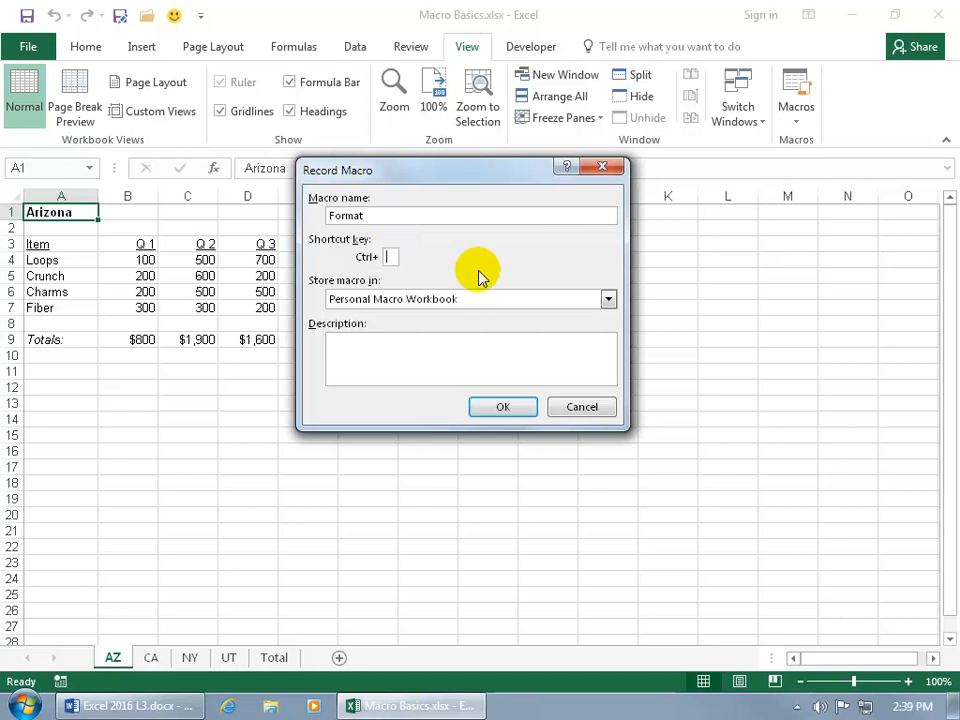
text(M)
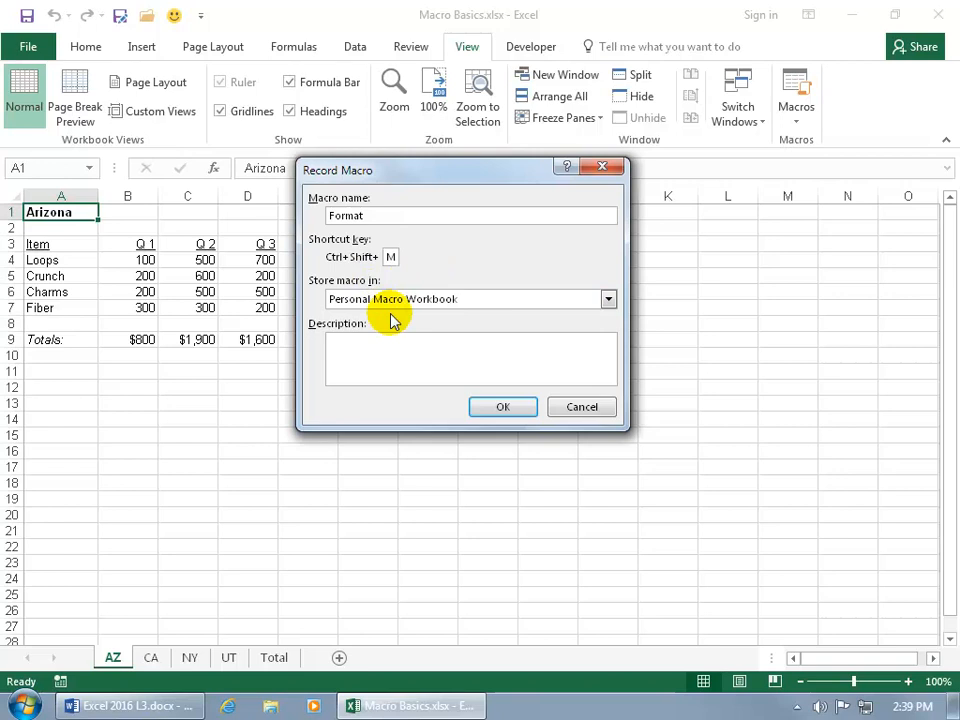
click(607, 299)
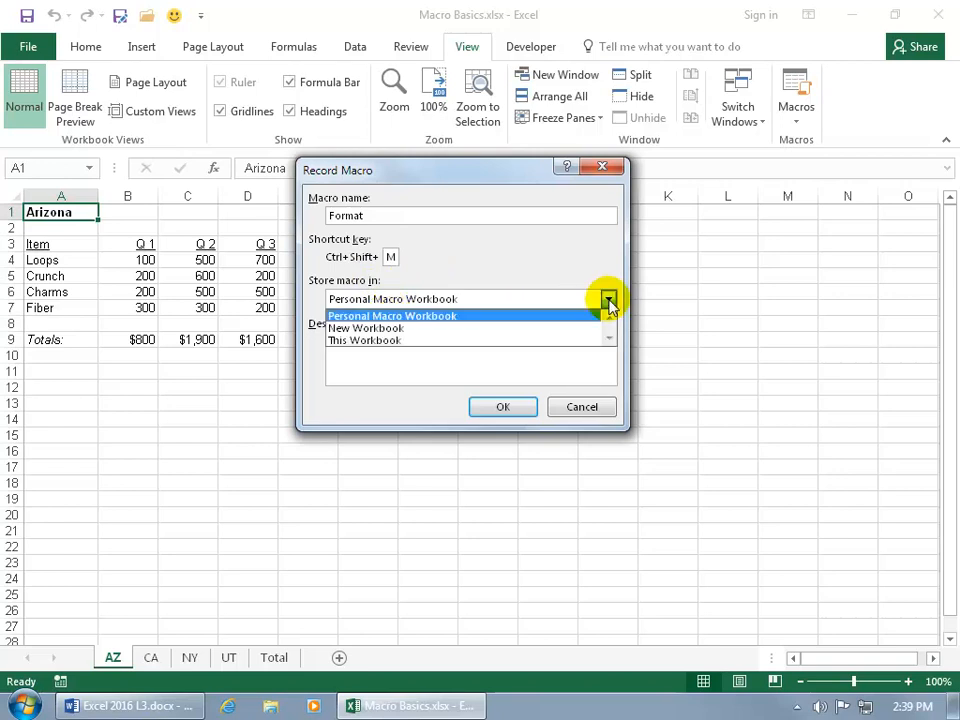
click(488, 317)
click(429, 338)
text(Fo)
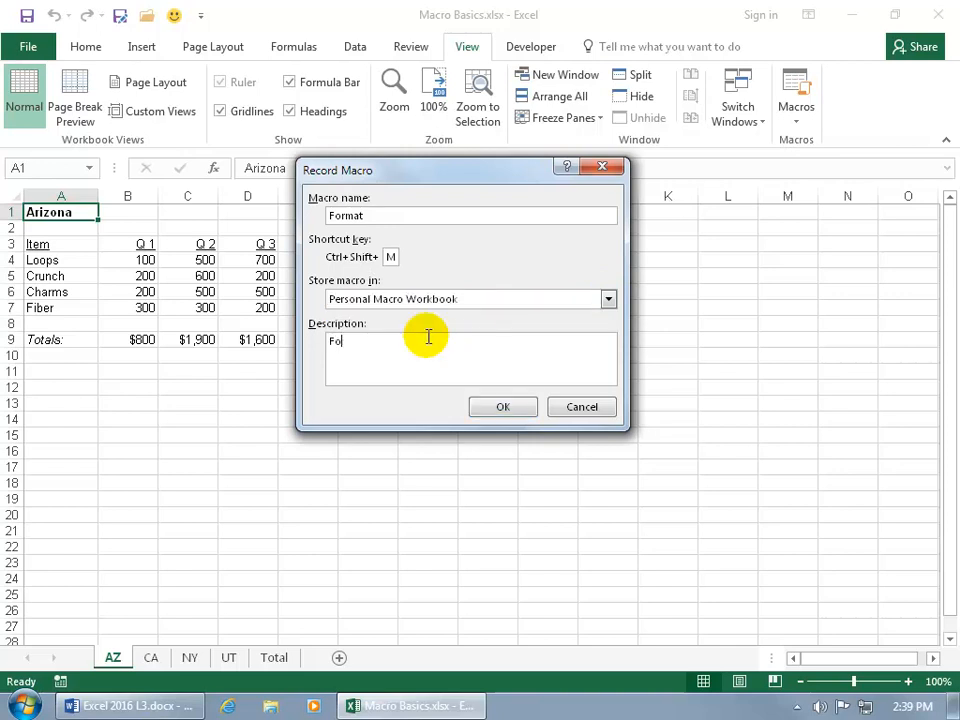
text(rmat titles)
click(500, 406)
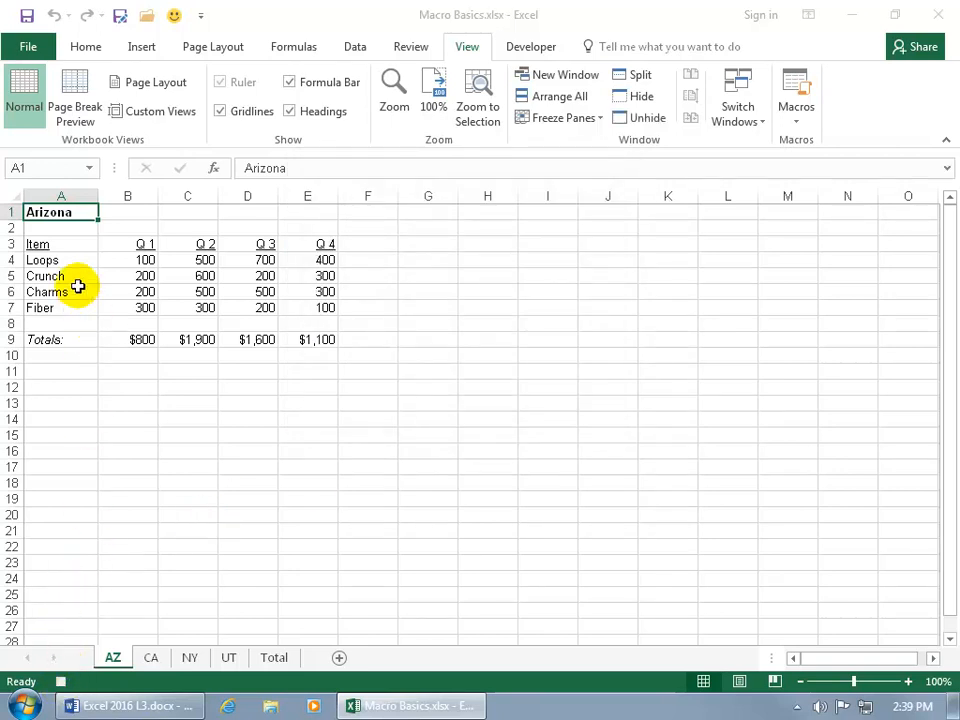
Record making the Arizona title in A1 red at font size 20, stop the recording, and save the workbook
click(90, 47)
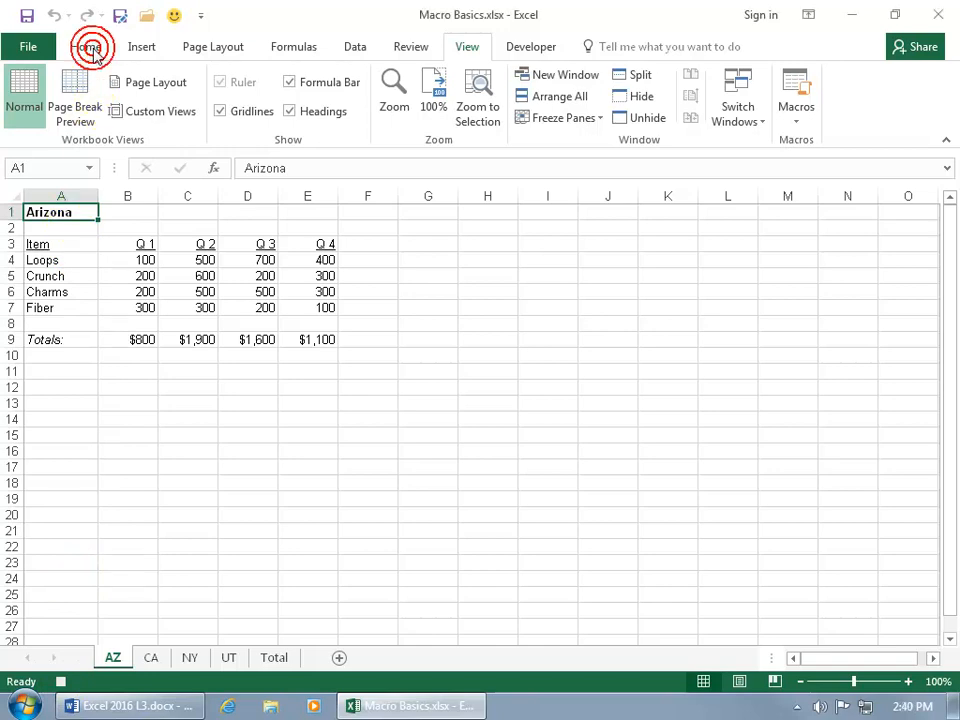
click(249, 111)
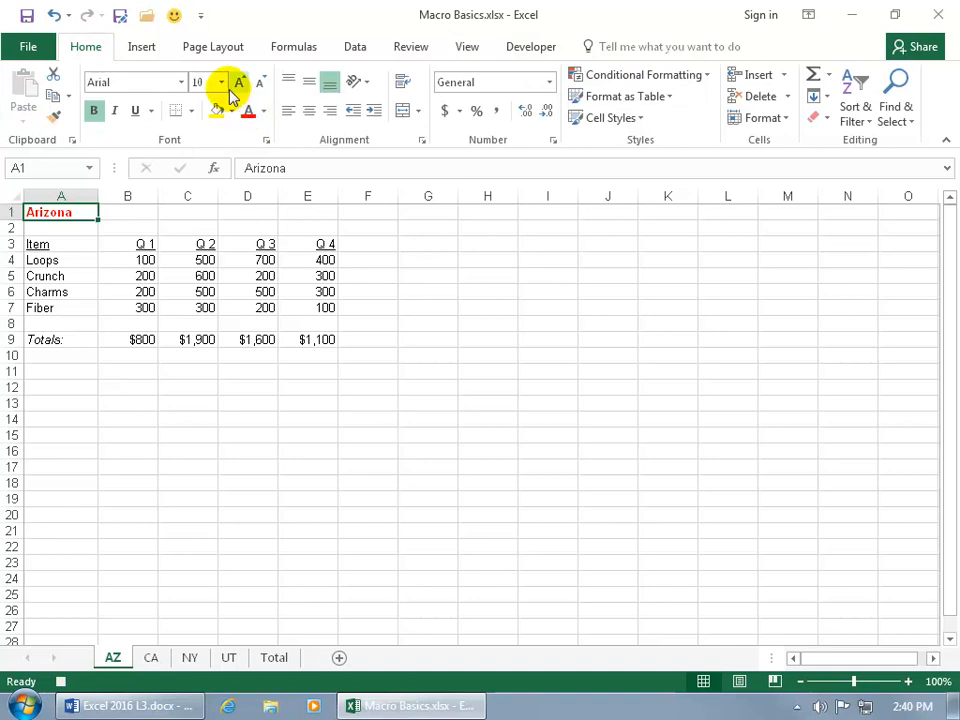
click(222, 84)
click(199, 245)
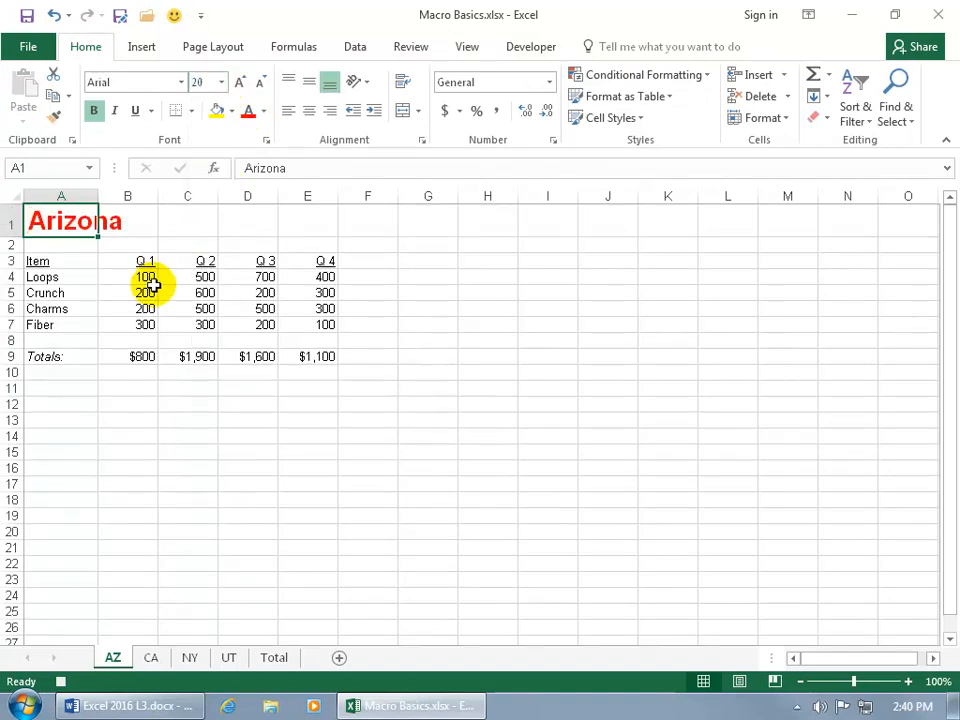
click(60, 681)
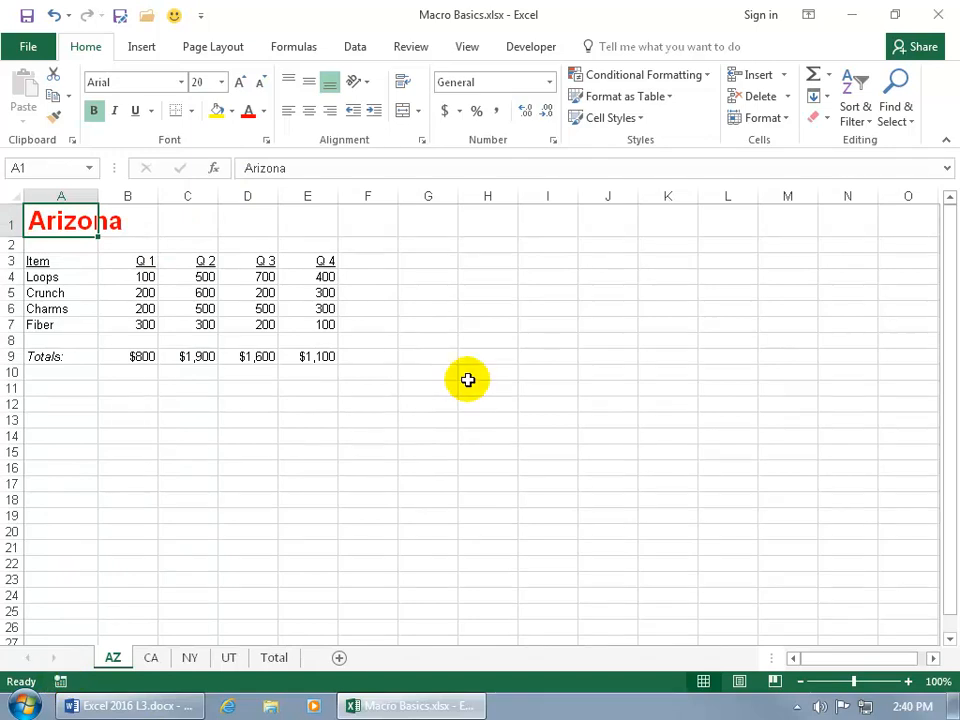
click(27, 17)
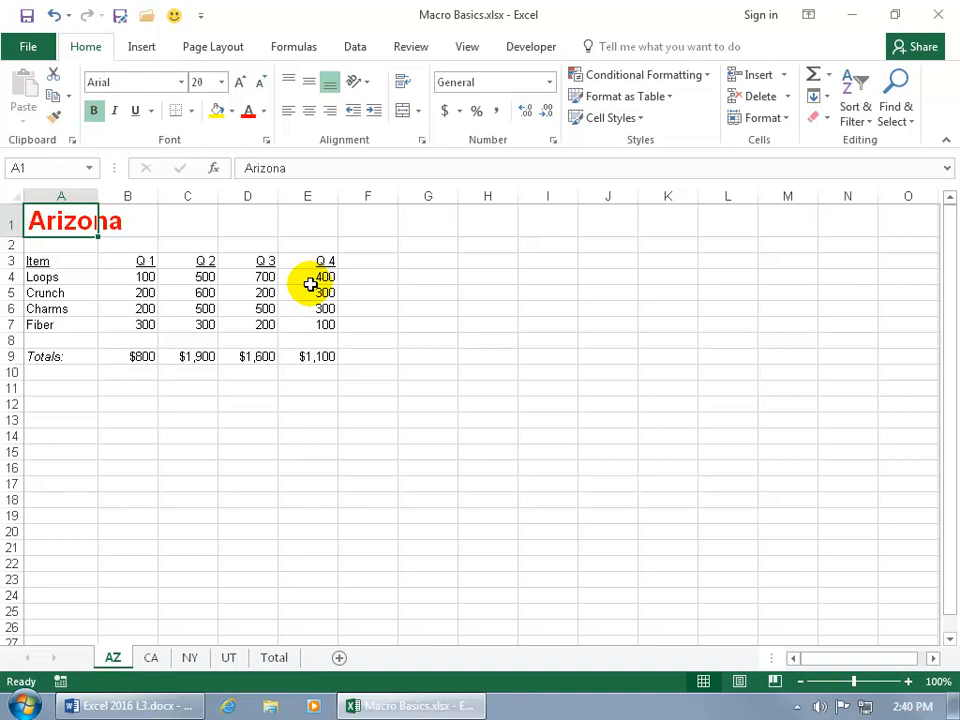
Unhide the PERSONAL.XLSB workbook and check the macros listed for all open workbooks without running any
click(470, 48)
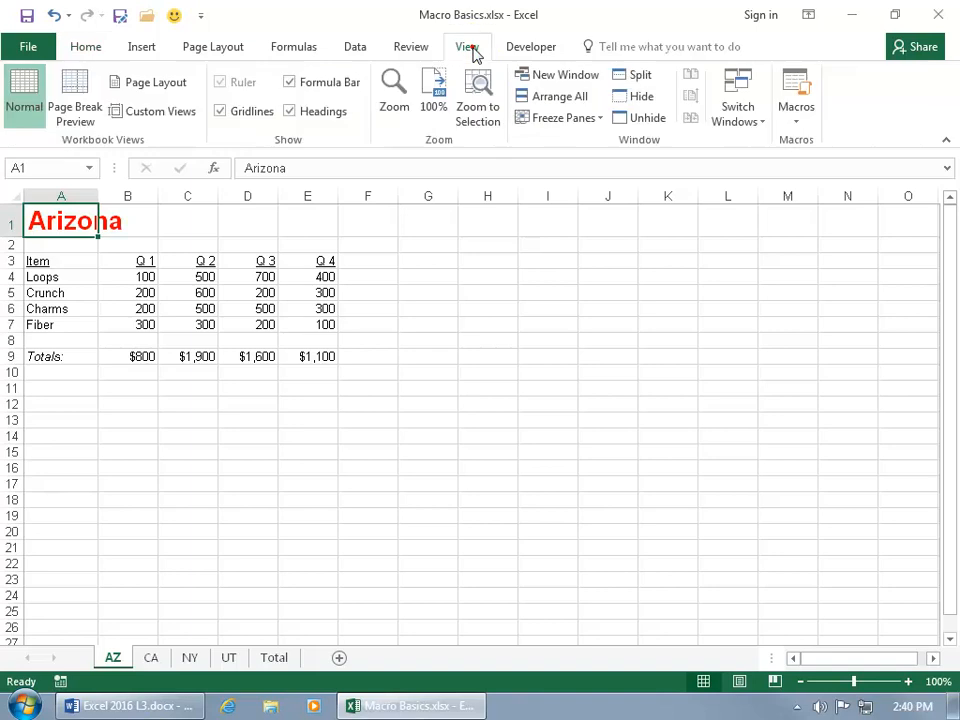
click(652, 121)
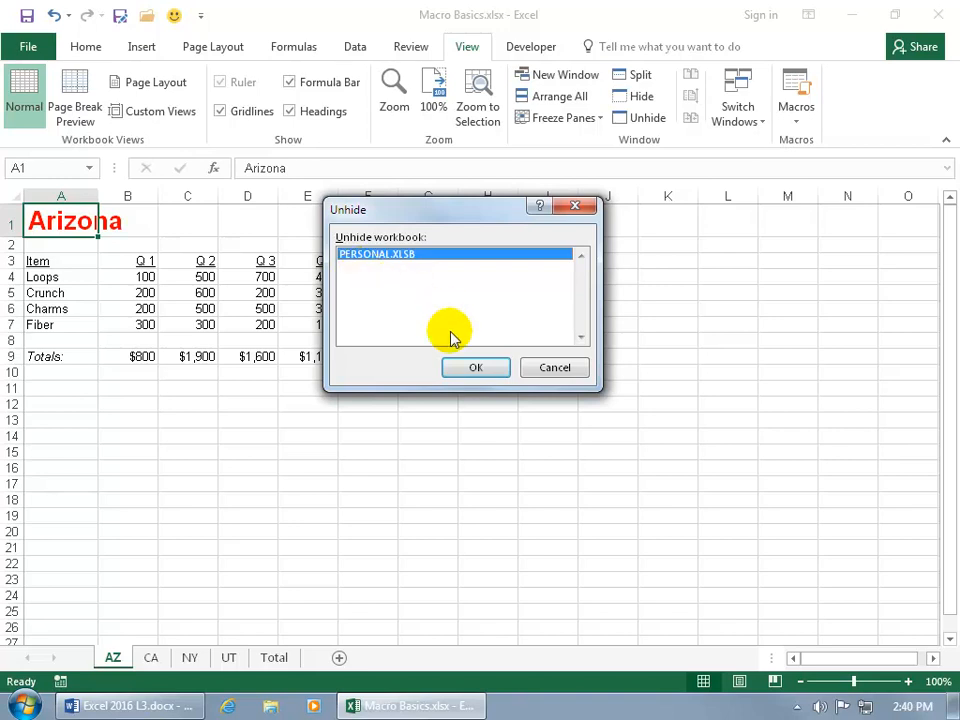
click(467, 368)
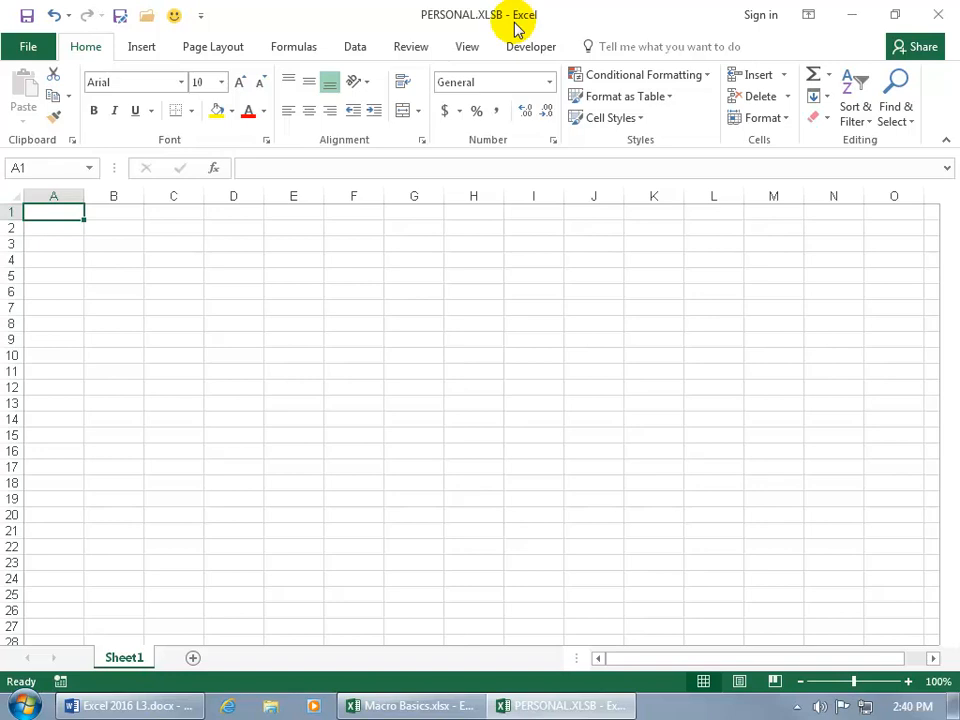
click(467, 47)
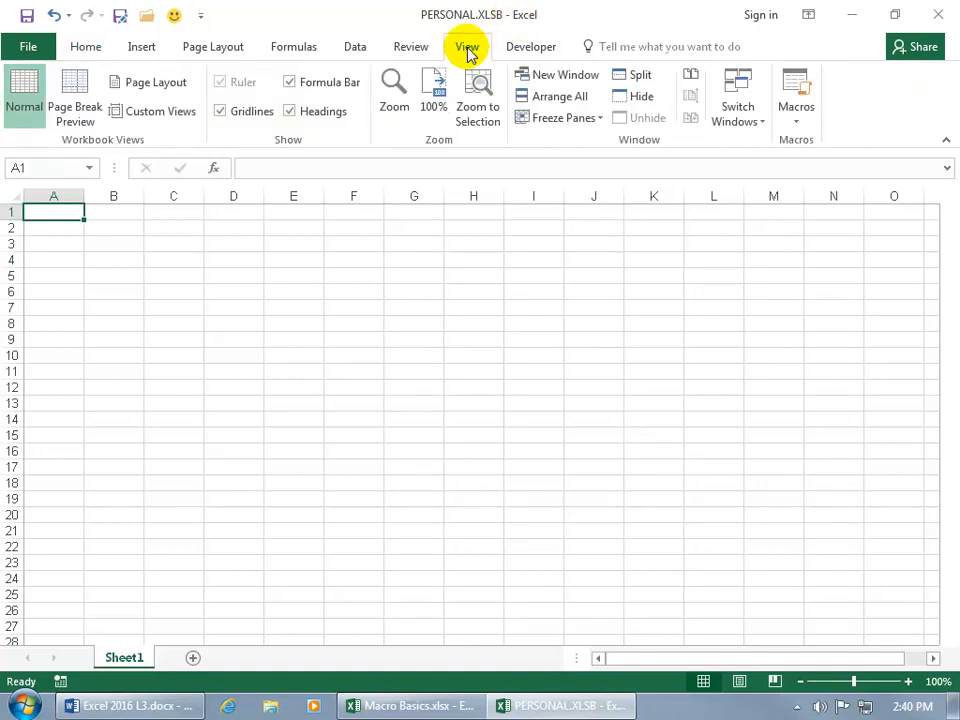
click(795, 95)
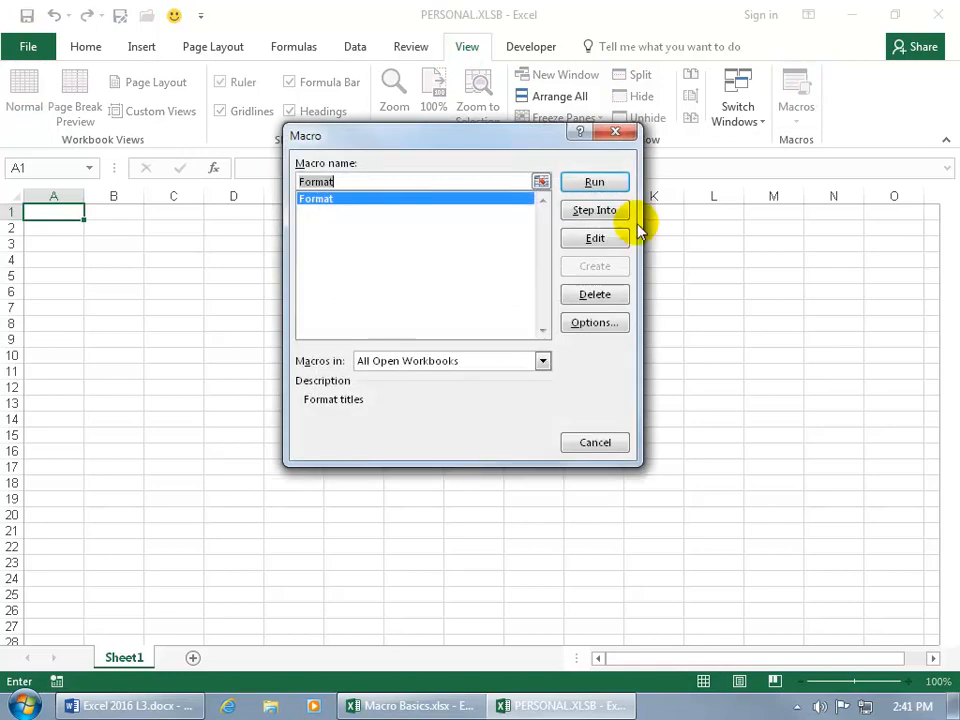
click(590, 446)
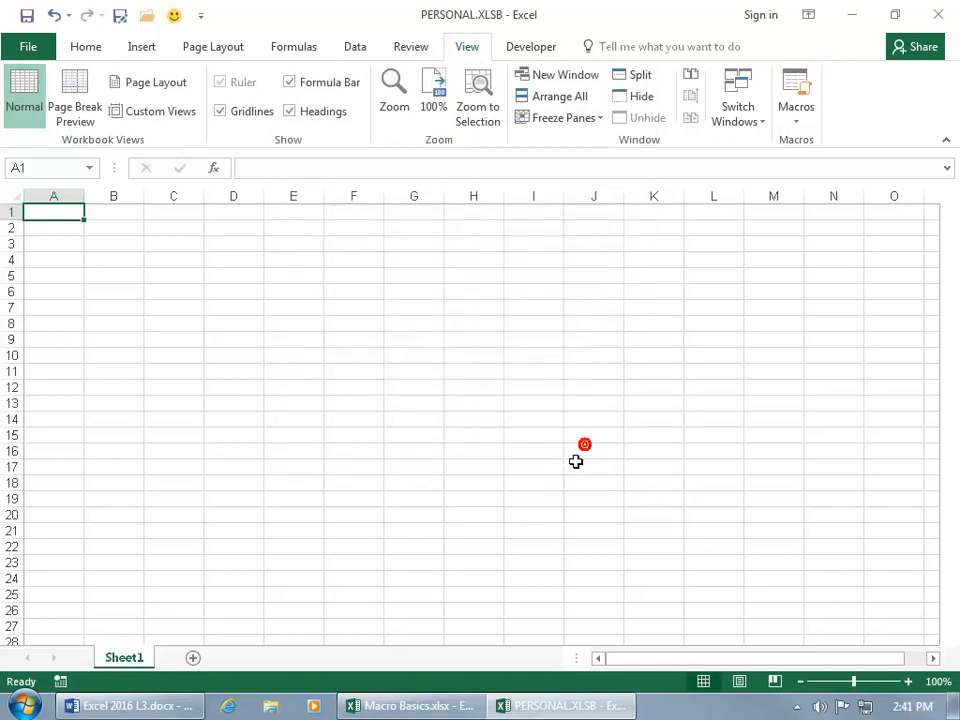
Close Macro Basics.xlsx and PERSONAL.XLSB, saving the changes to PERSONAL.XLSB
click(402, 706)
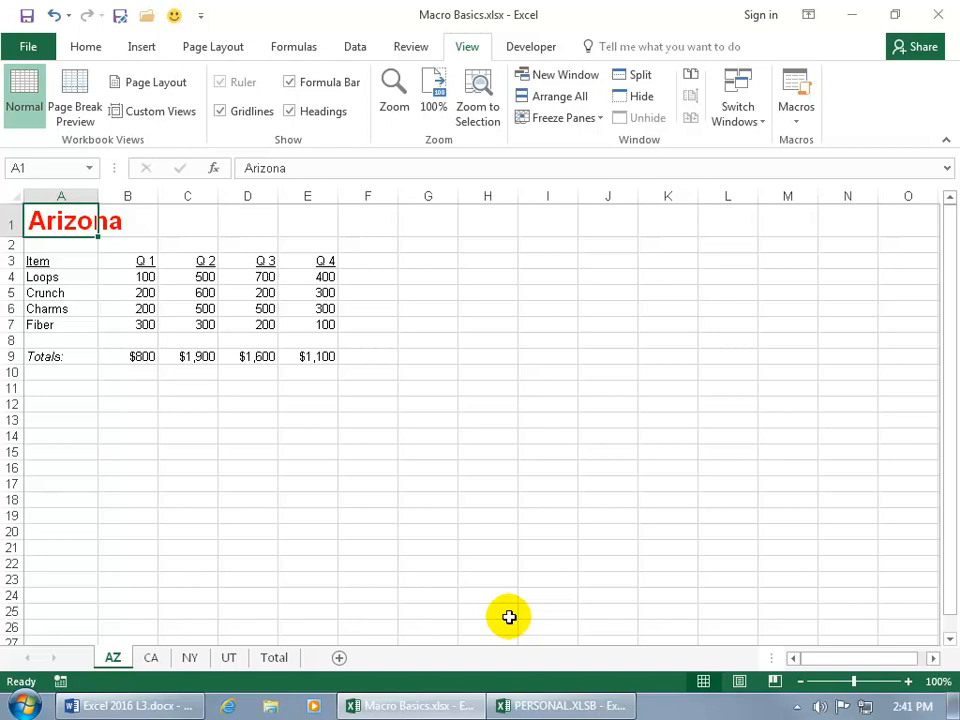
click(938, 14)
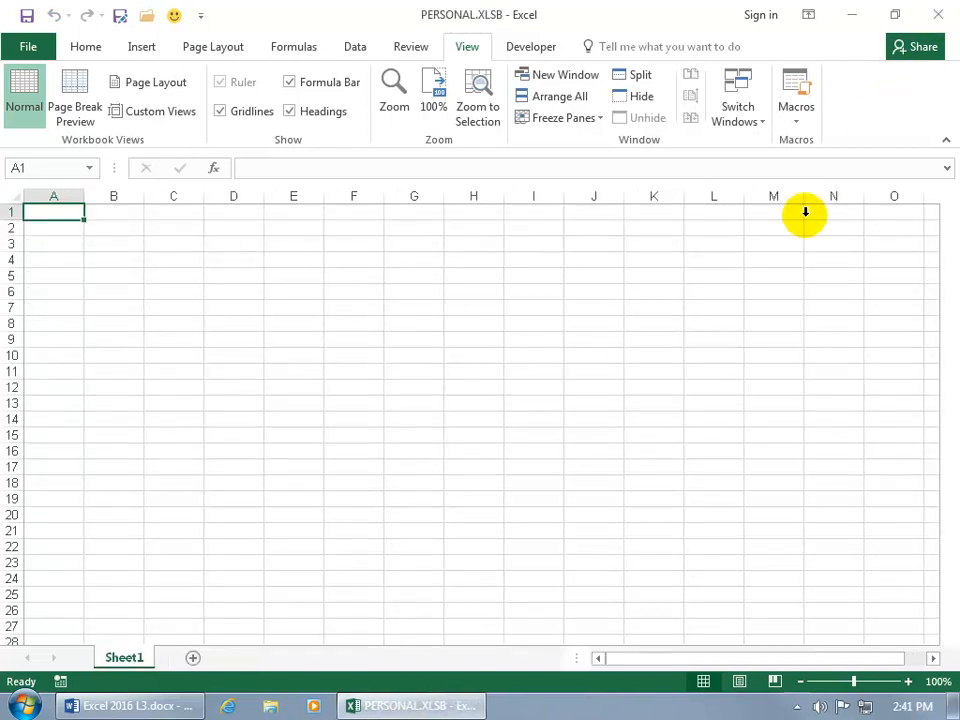
click(938, 14)
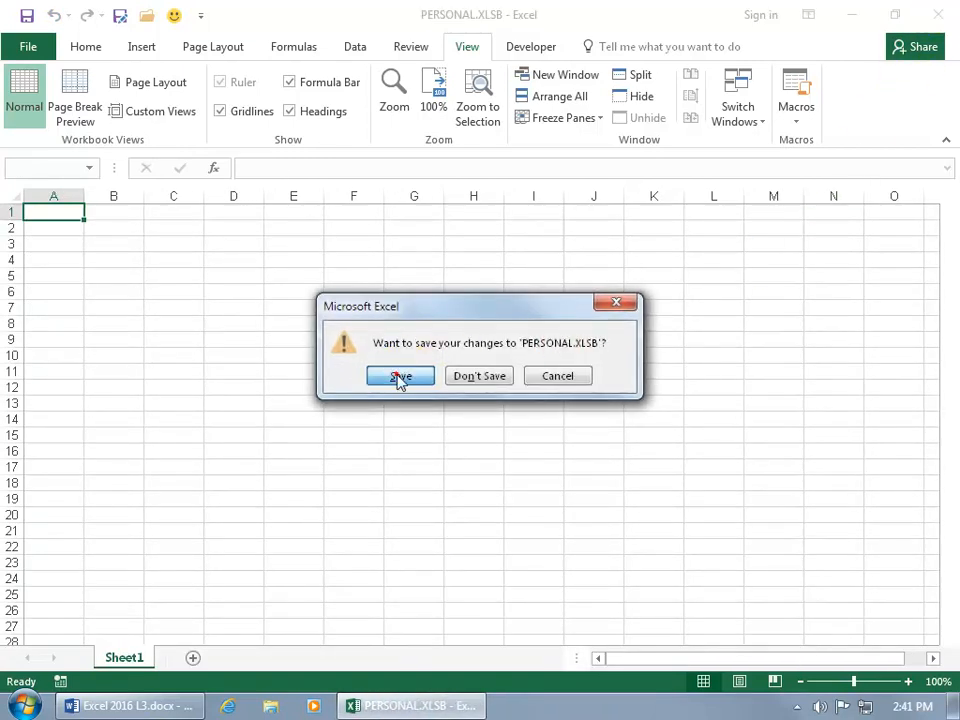
click(399, 377)
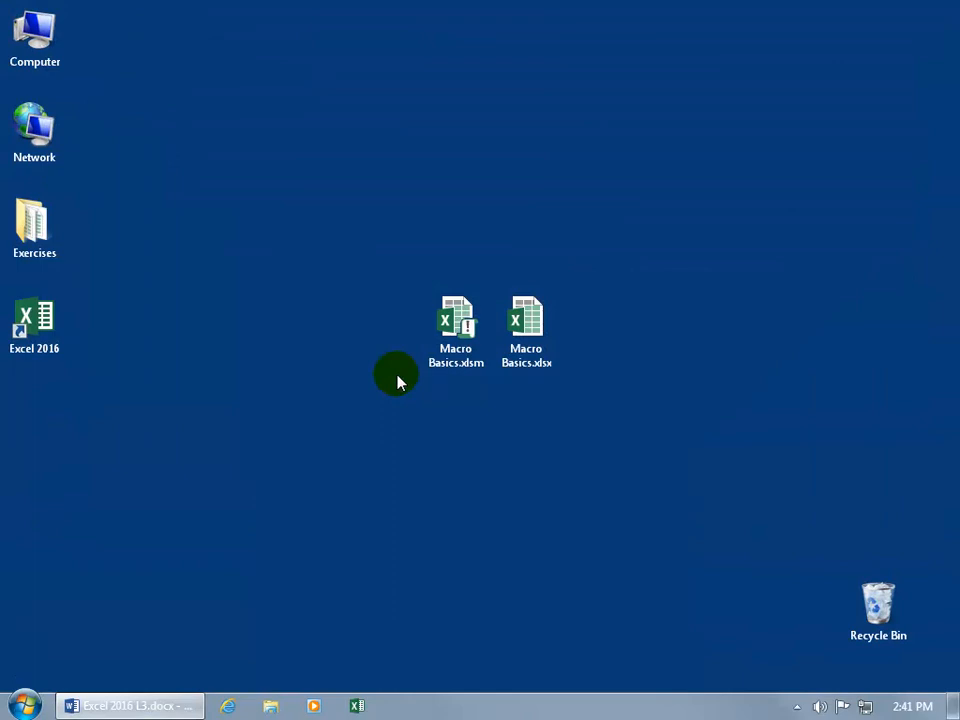
Relaunch Excel from the desktop and create a new blank workbook
click(42, 322)
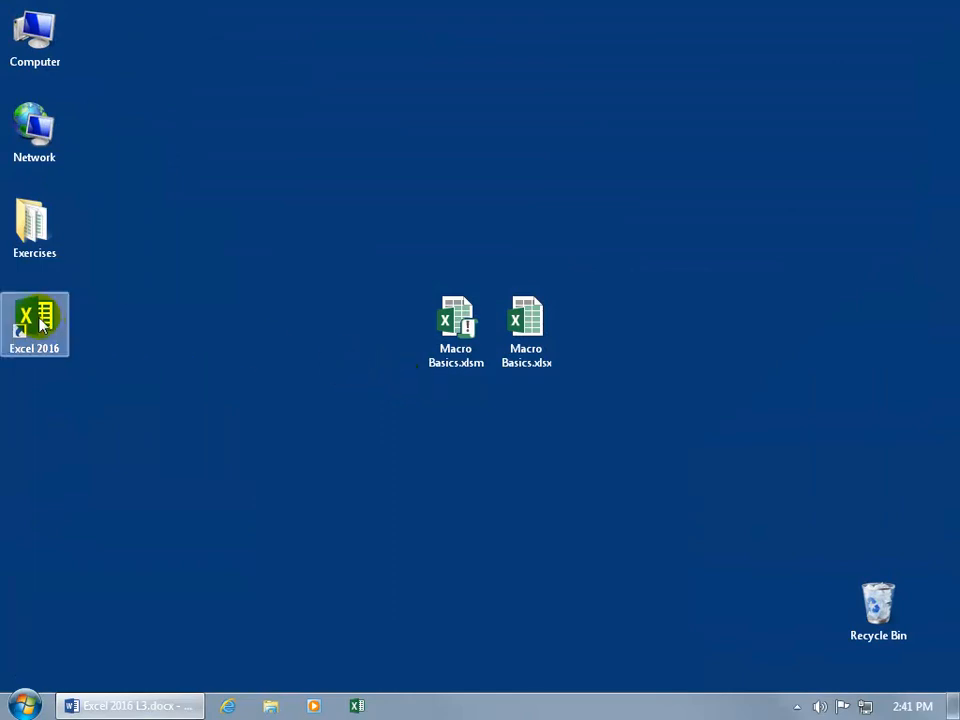
double_click(42, 322)
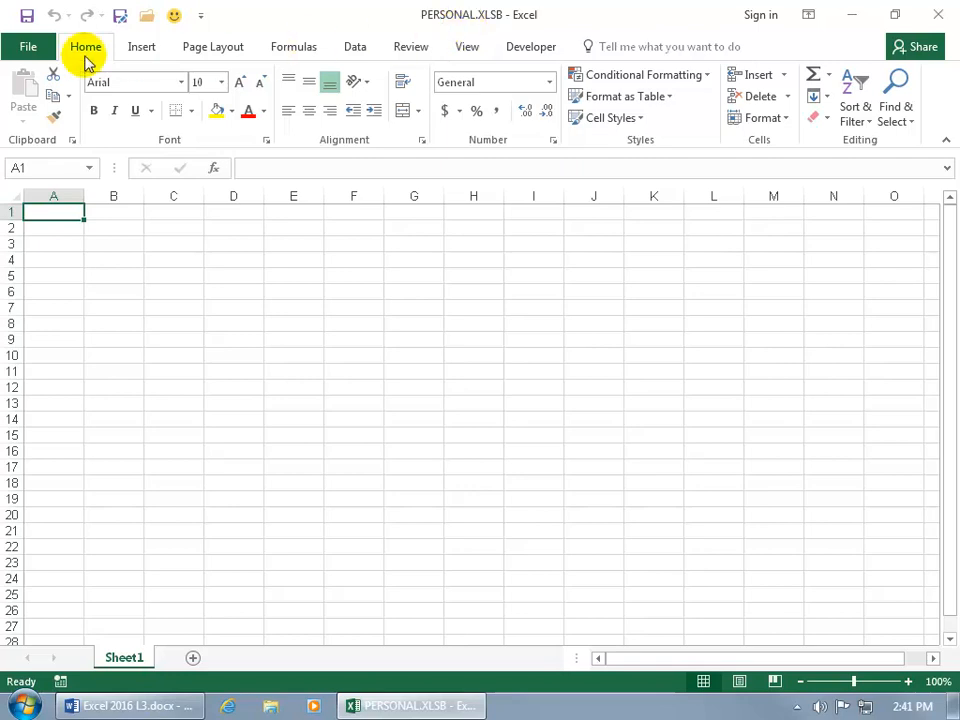
click(33, 54)
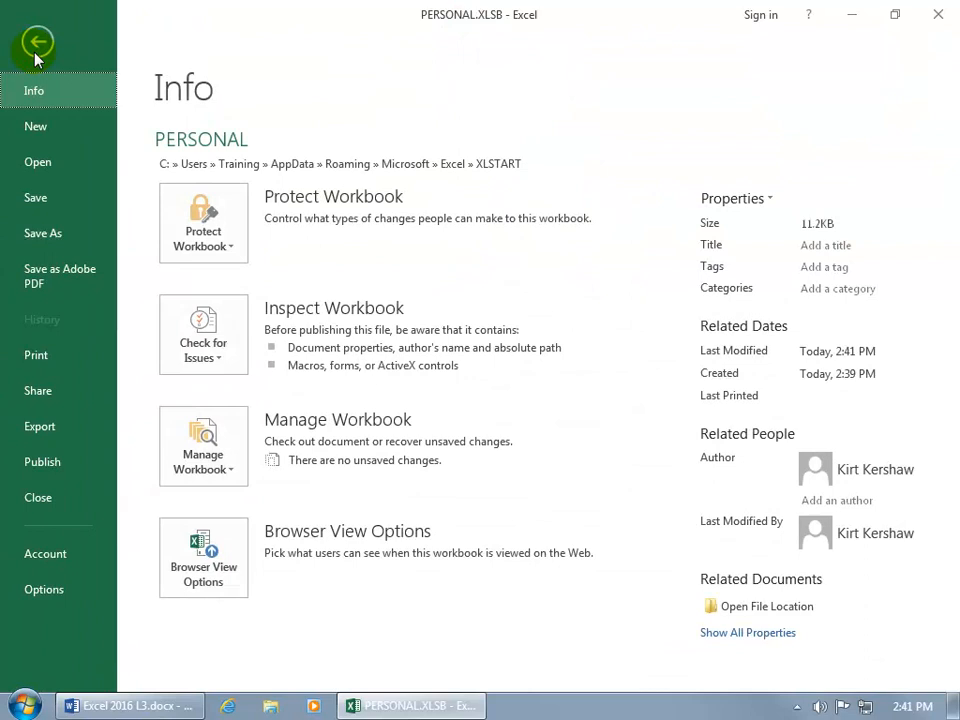
click(45, 124)
click(277, 355)
click(279, 360)
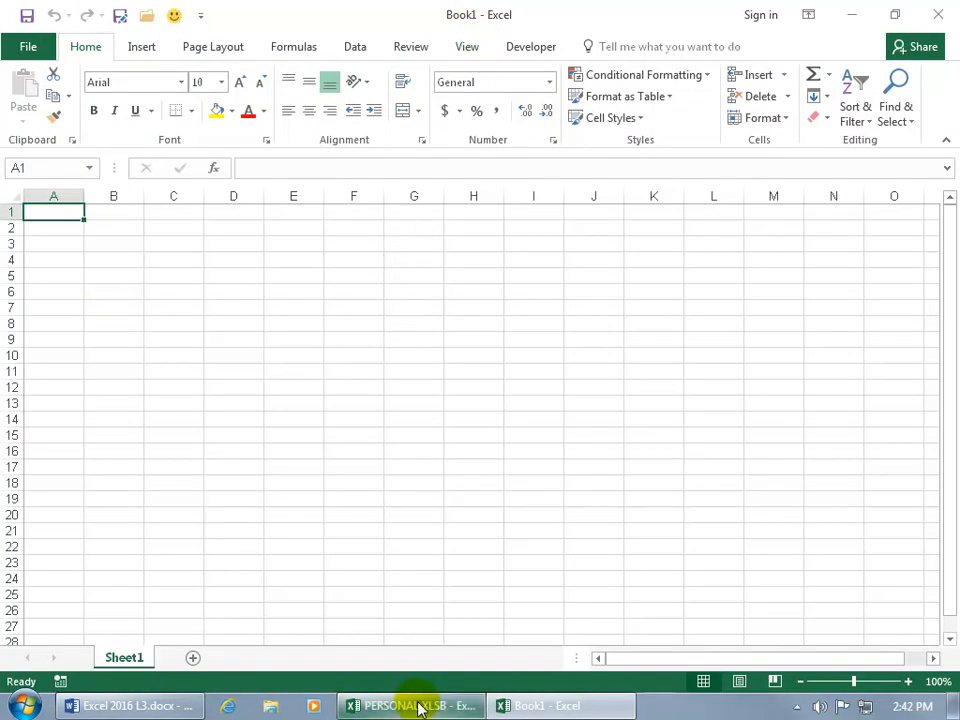
Hide the PERSONAL.XLSB workbook, then close Excel and save the changes to the Personal Macro Workbook
mouse_move(419, 705)
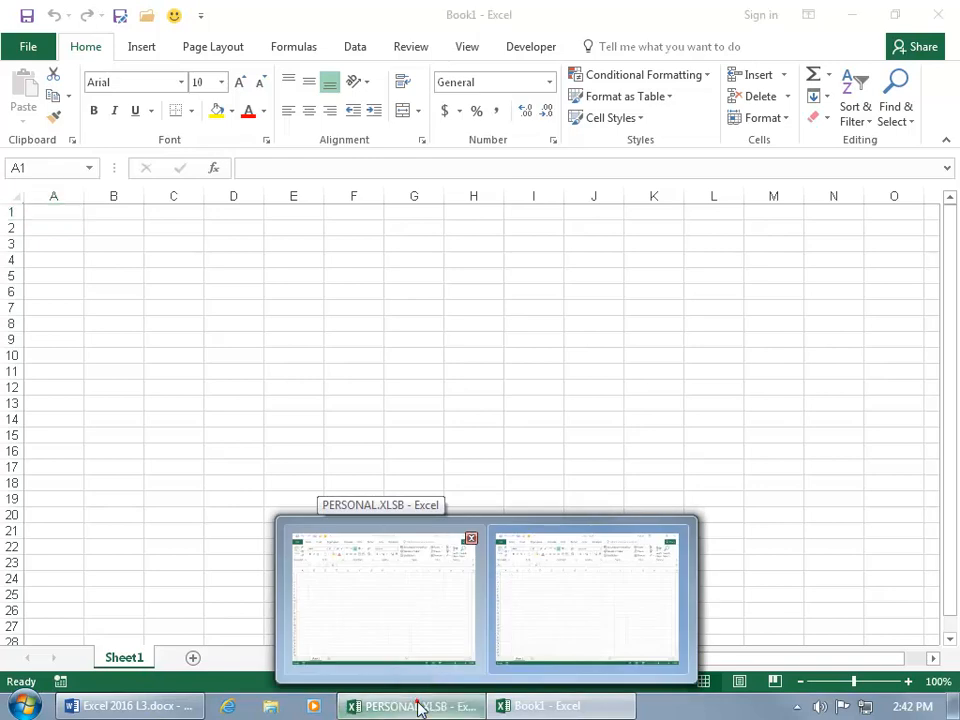
click(420, 705)
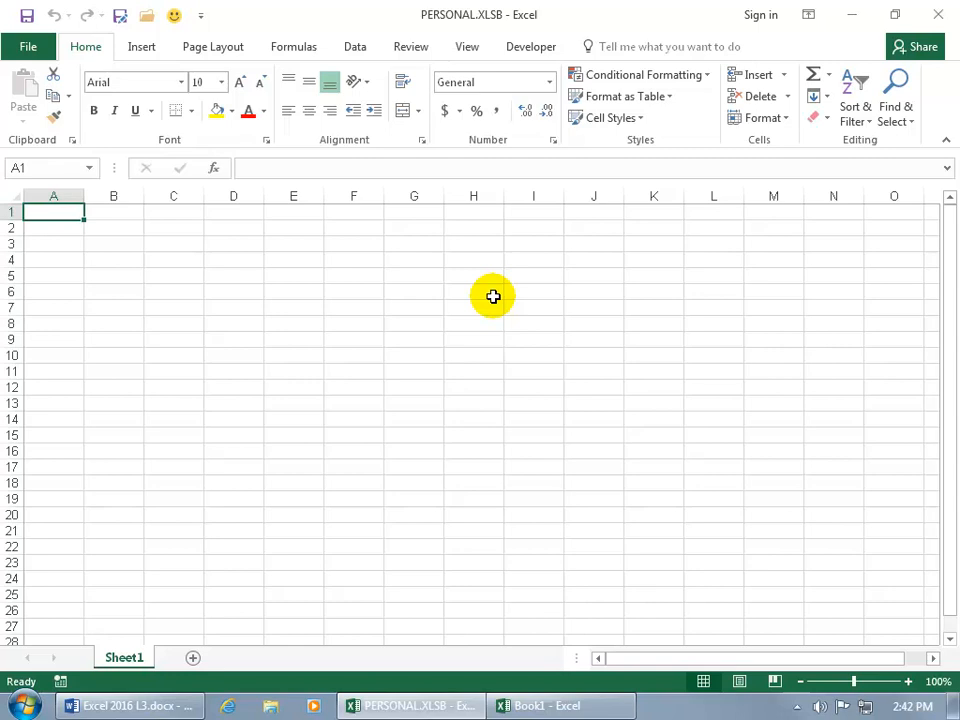
click(468, 47)
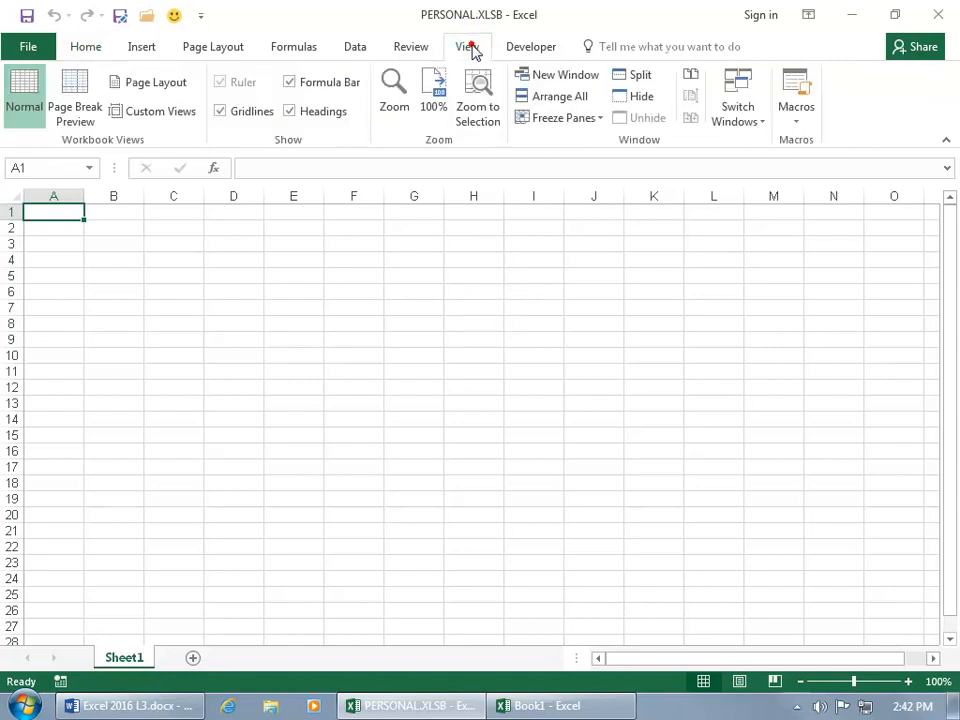
click(623, 96)
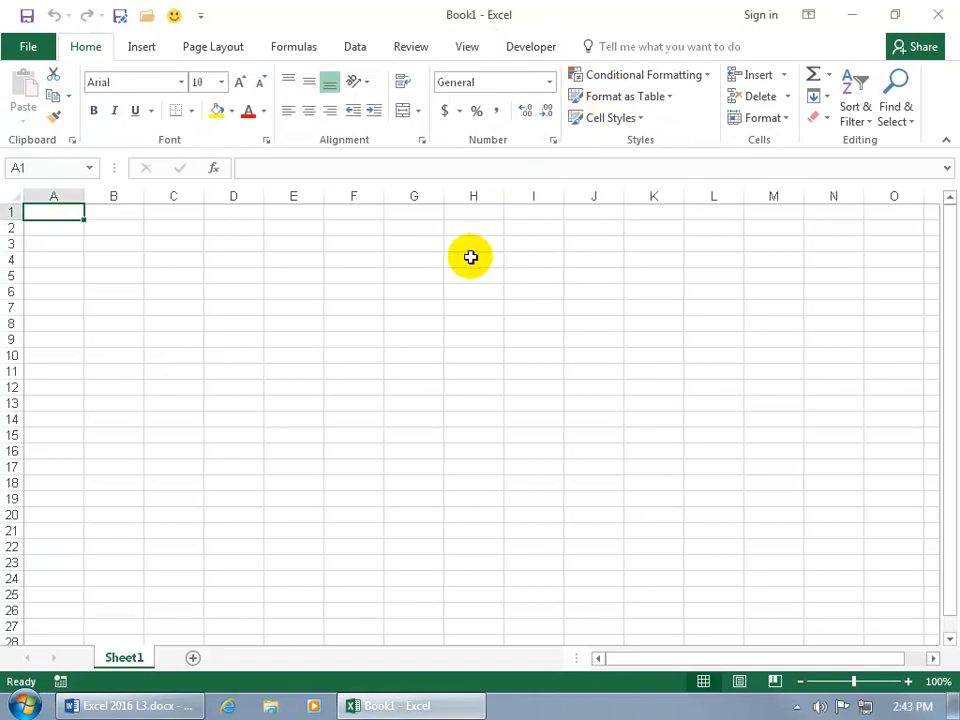
click(949, 18)
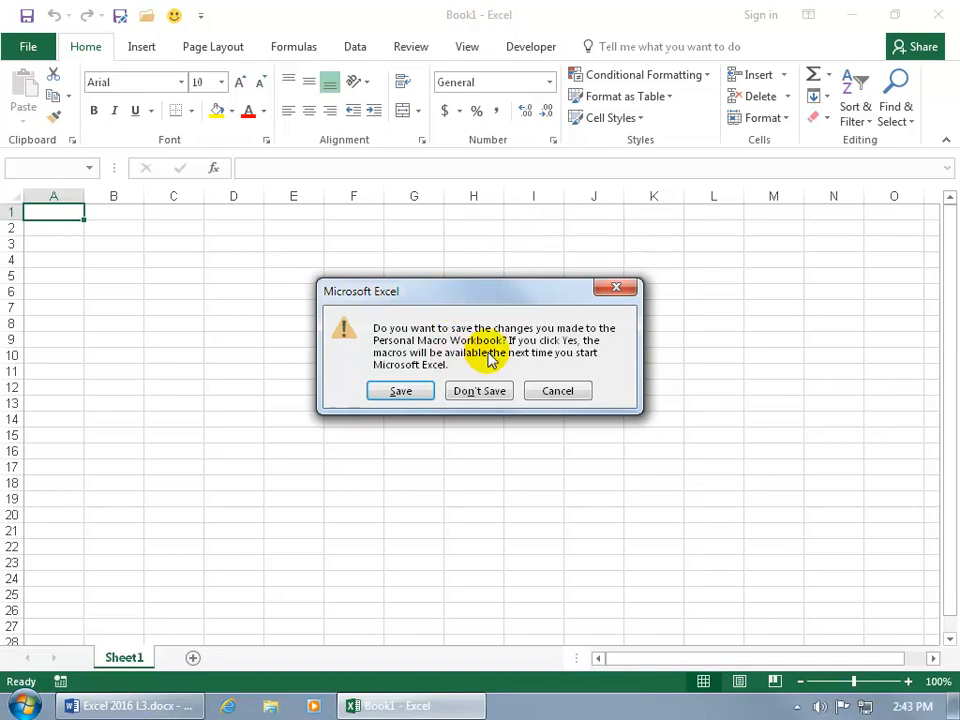
click(421, 391)
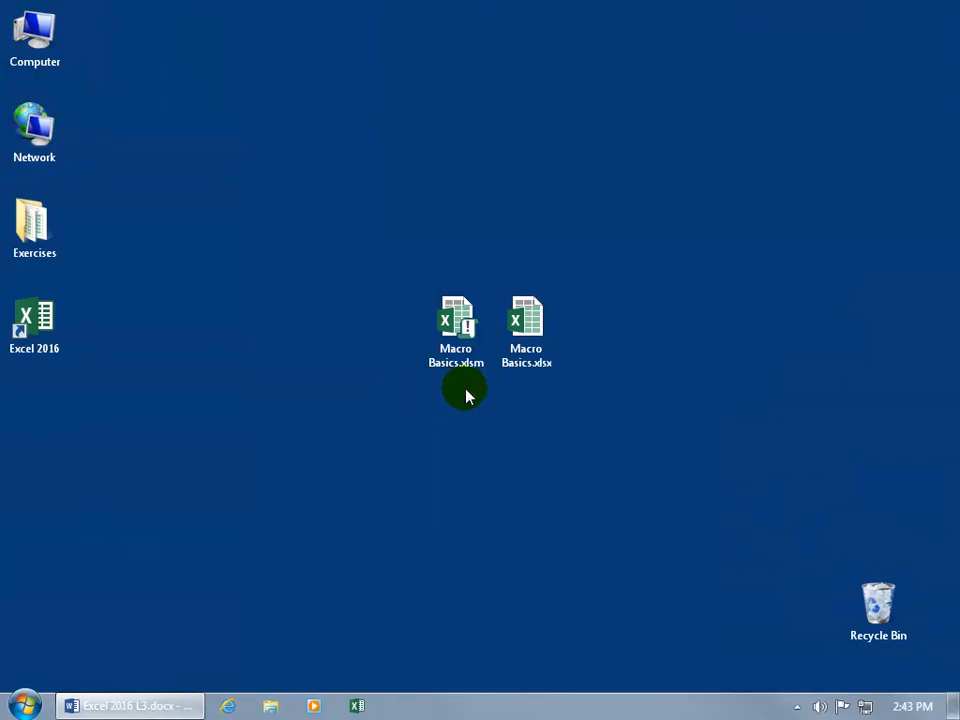
Launch Excel from the desktop, check the list of hidden workbooks for PERSONAL.XLSB without unhiding it, and close Excel
double_click(43, 320)
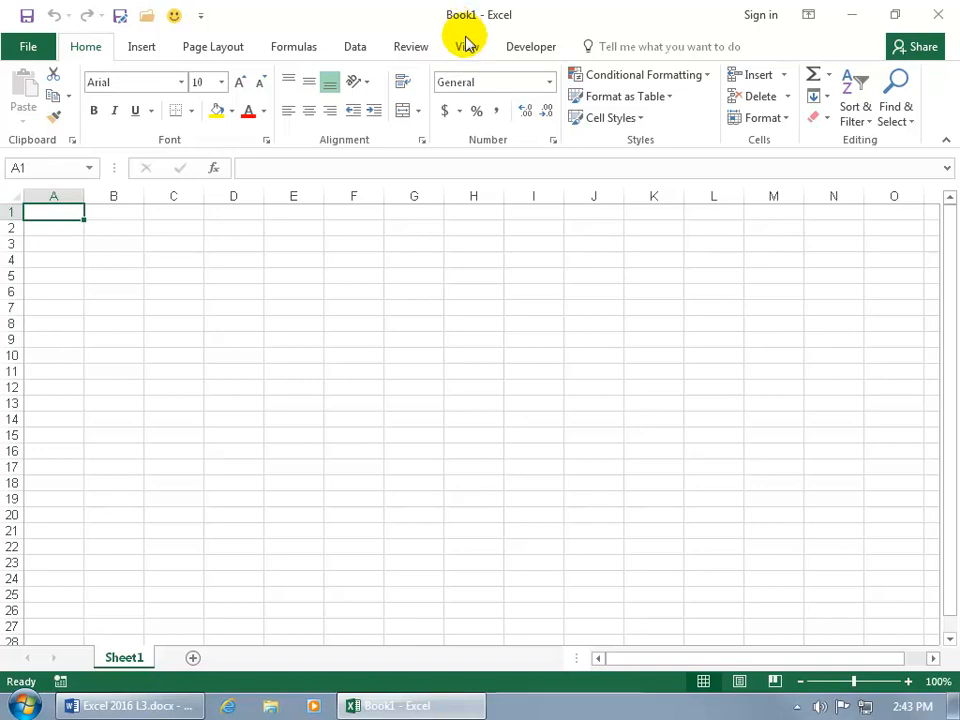
click(465, 45)
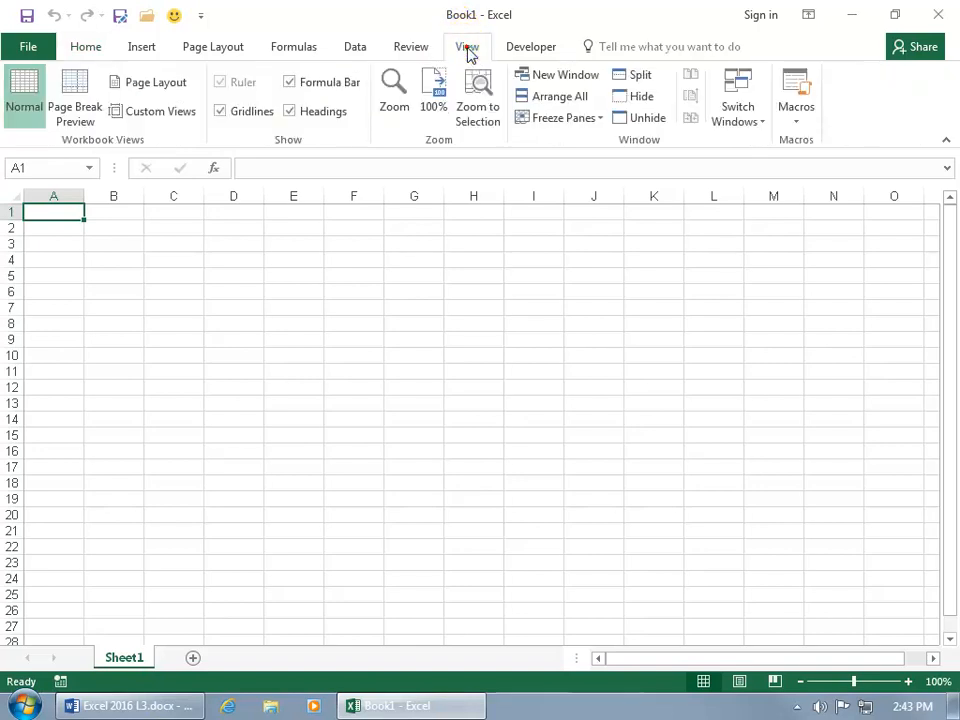
click(637, 124)
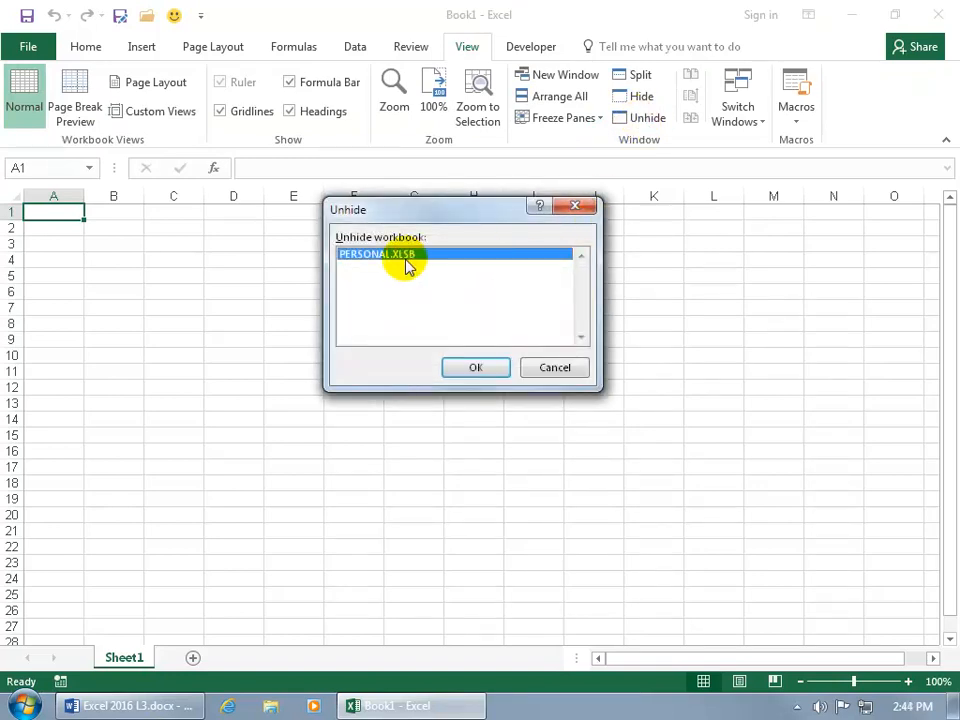
click(553, 374)
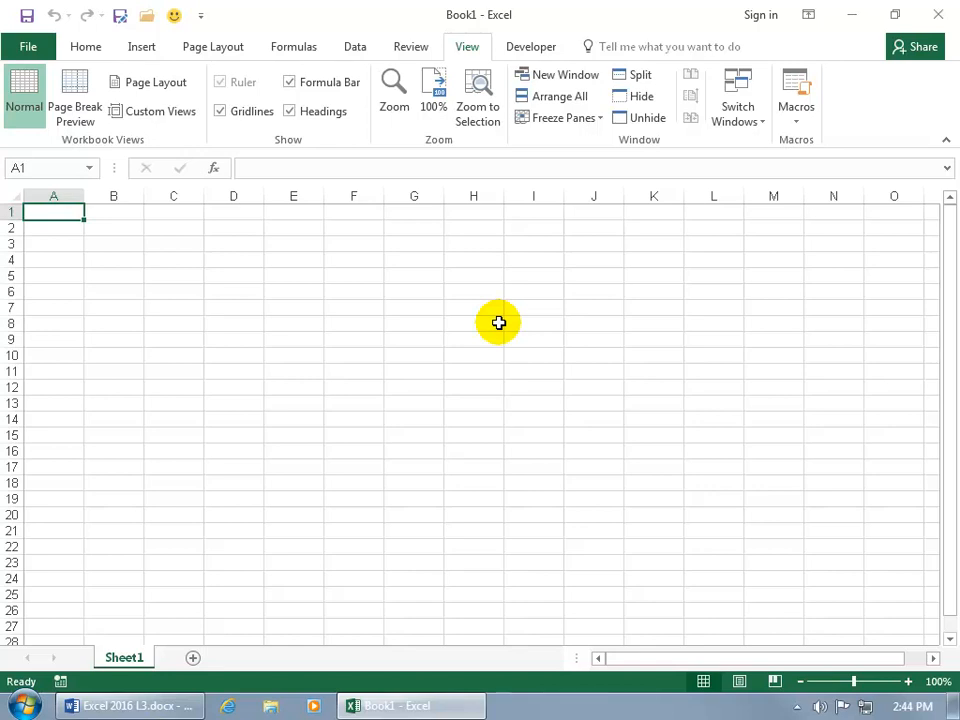
click(940, 14)
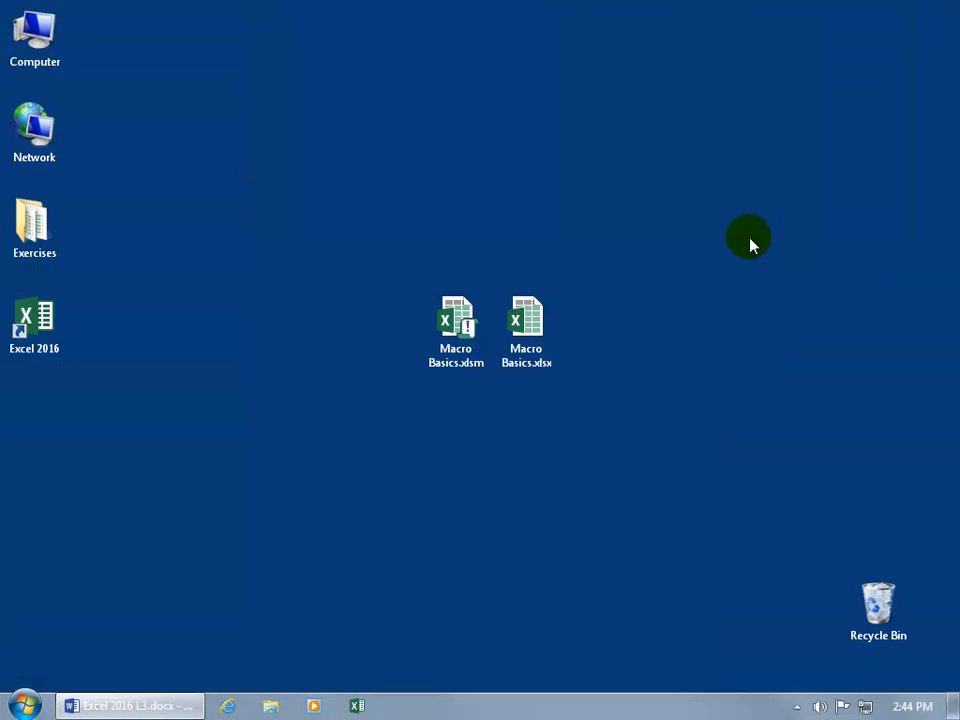
Open the Computer window from the desktop and browse to the Training folder under Users on the C: drive
click(34, 30)
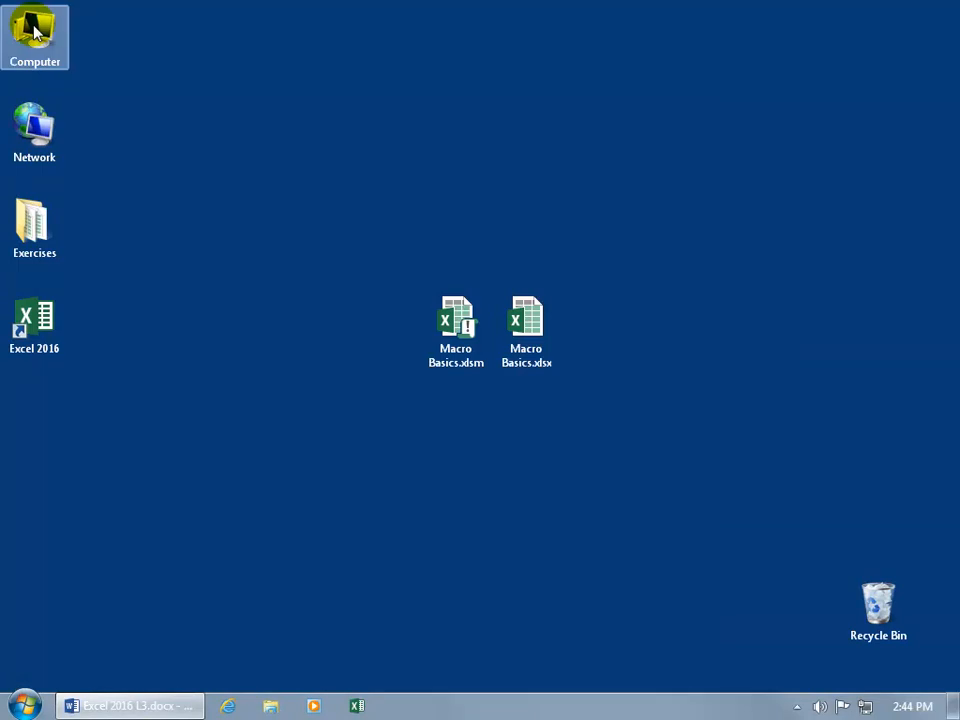
double_click(34, 30)
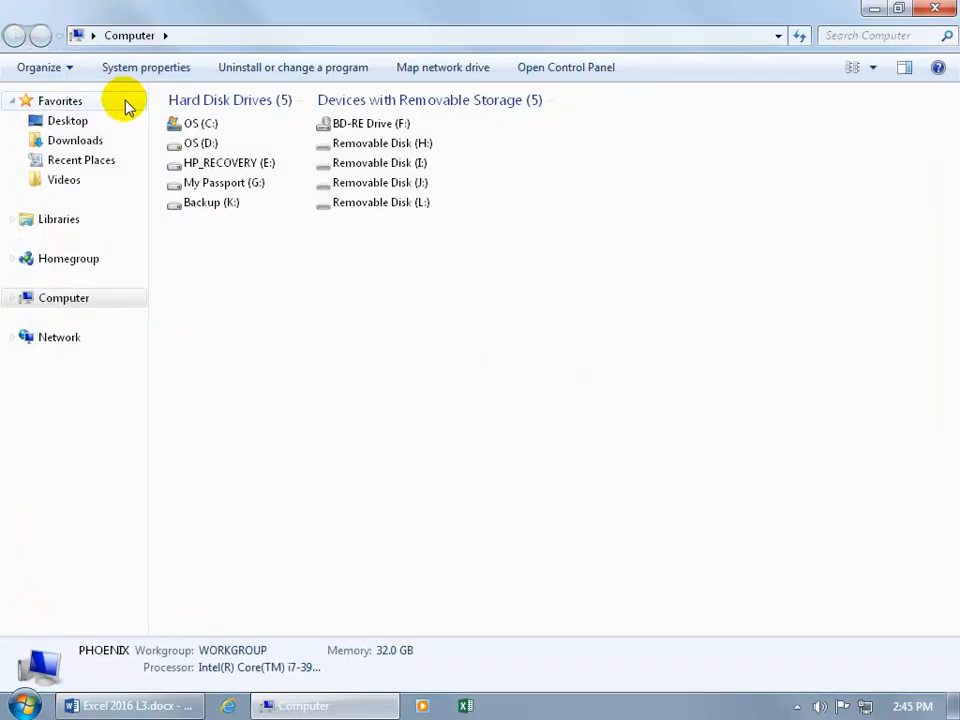
double_click(202, 125)
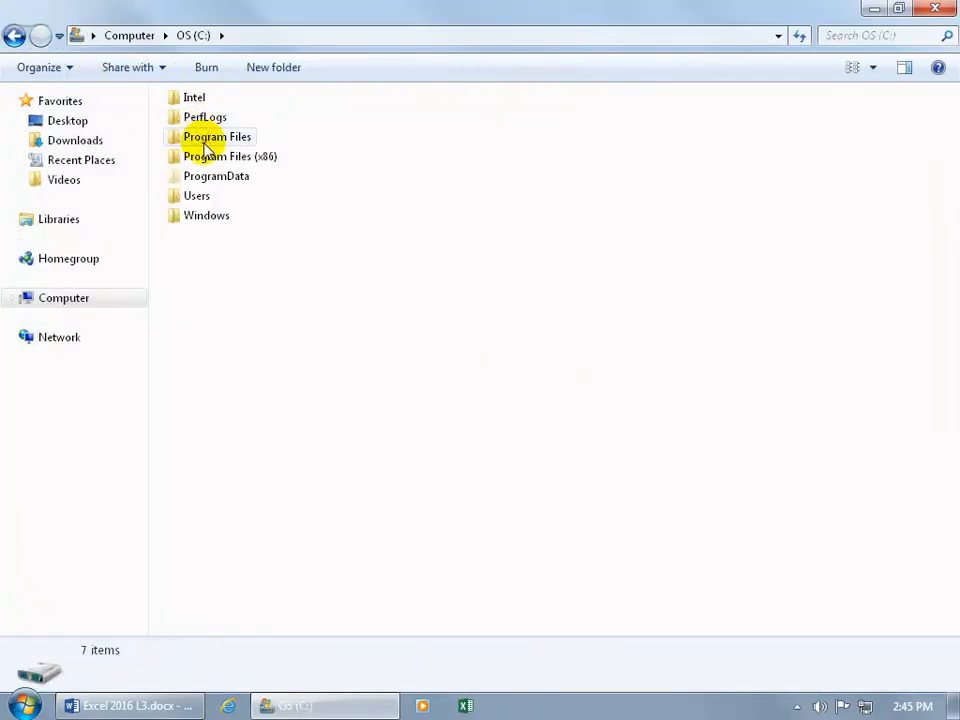
double_click(199, 196)
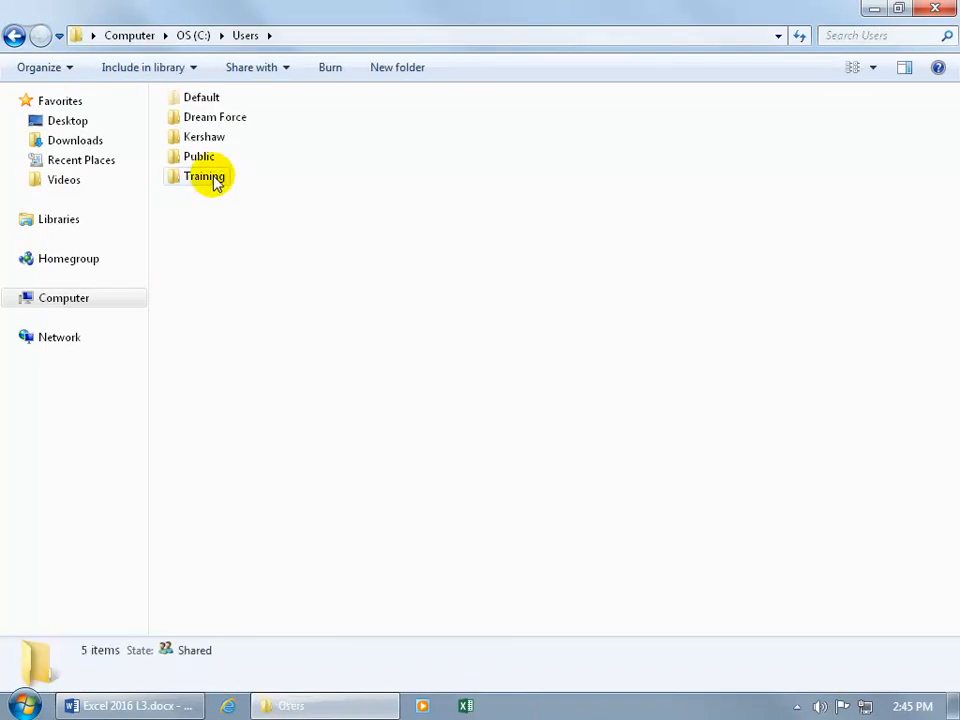
double_click(214, 180)
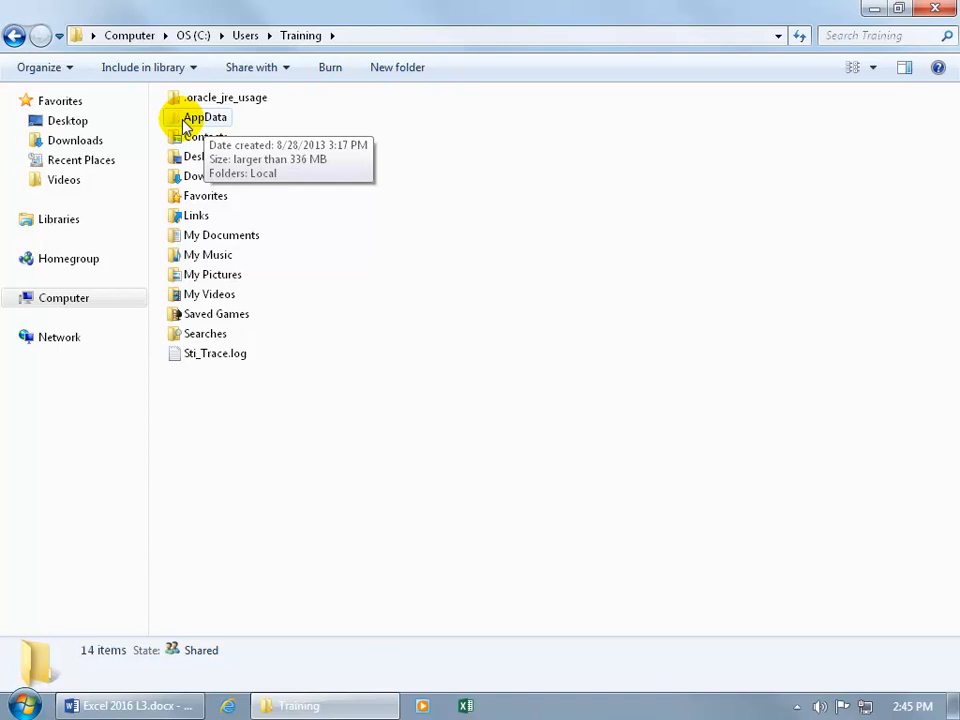
Check the hidden files and folders setting in Folder Options and leave the dialog without changing anything
key(alt)
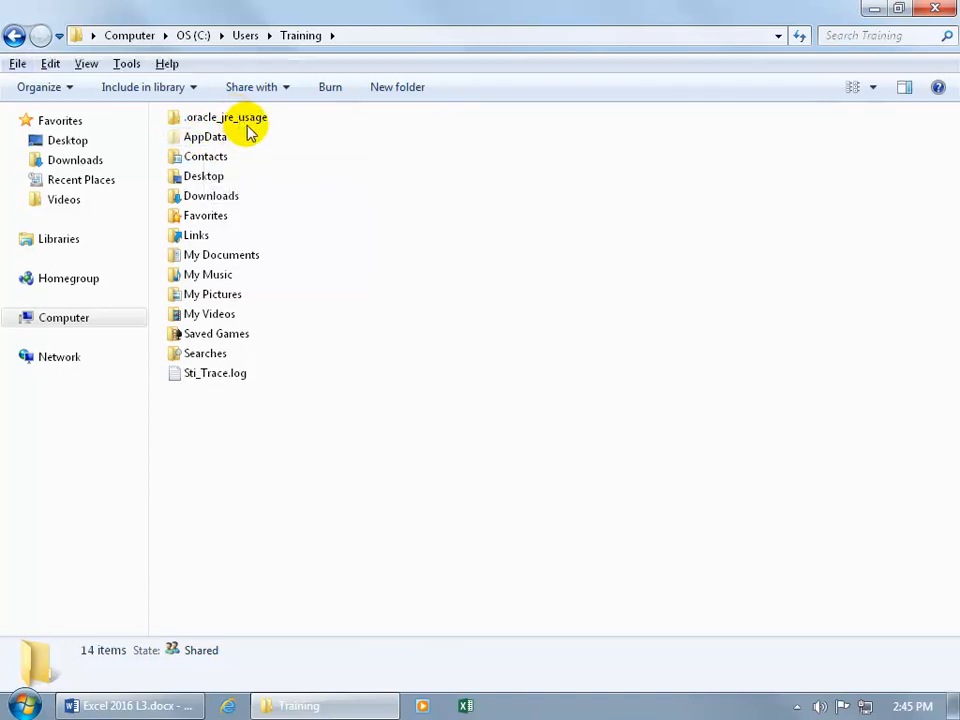
click(126, 64)
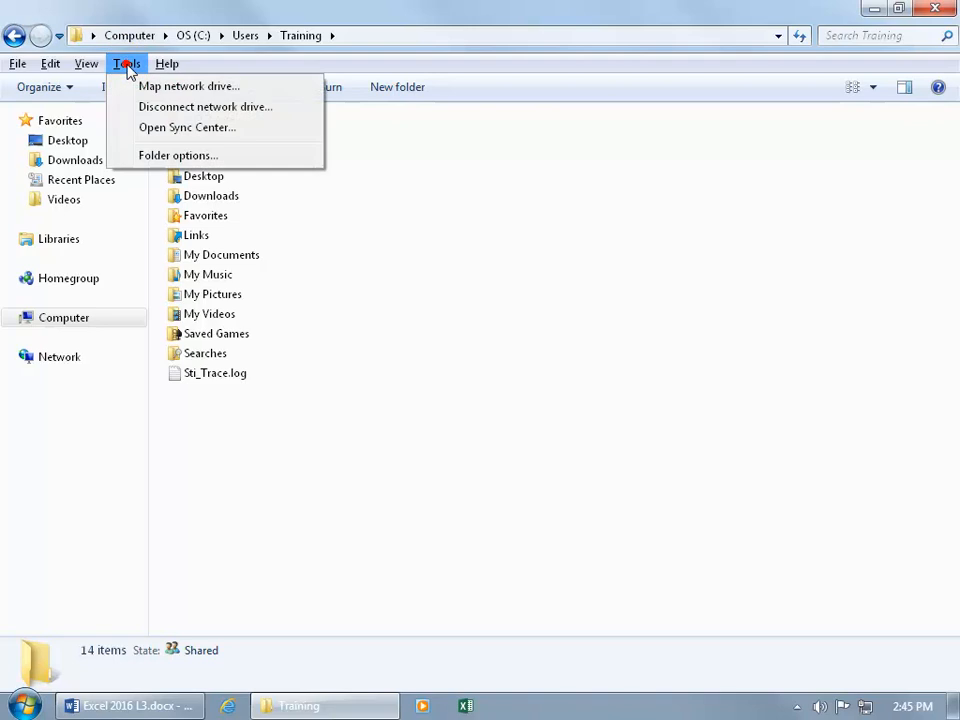
click(156, 155)
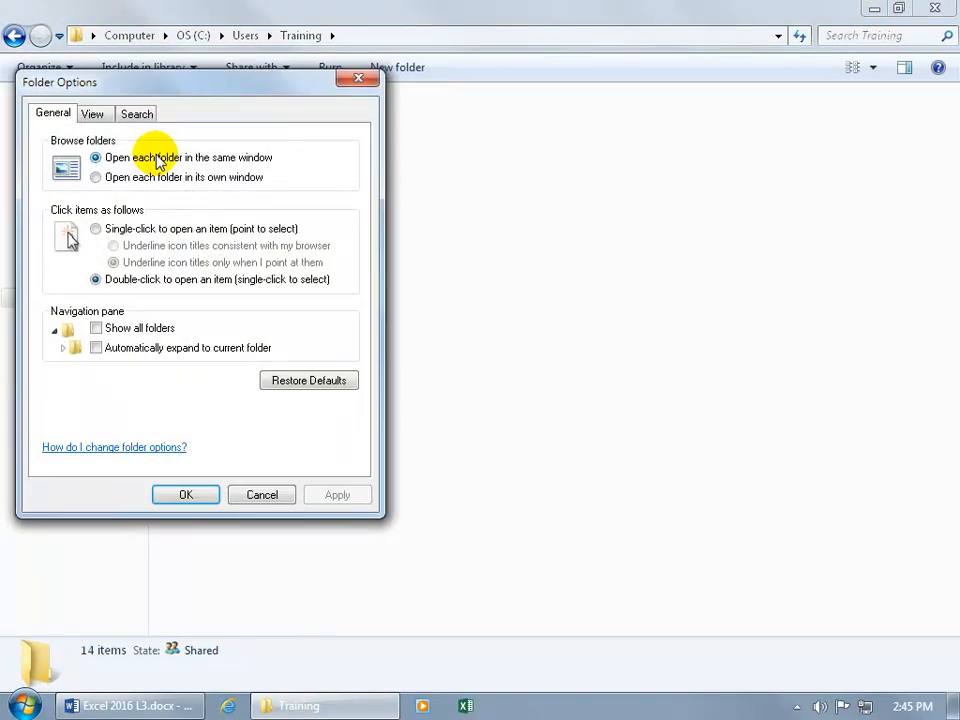
click(95, 115)
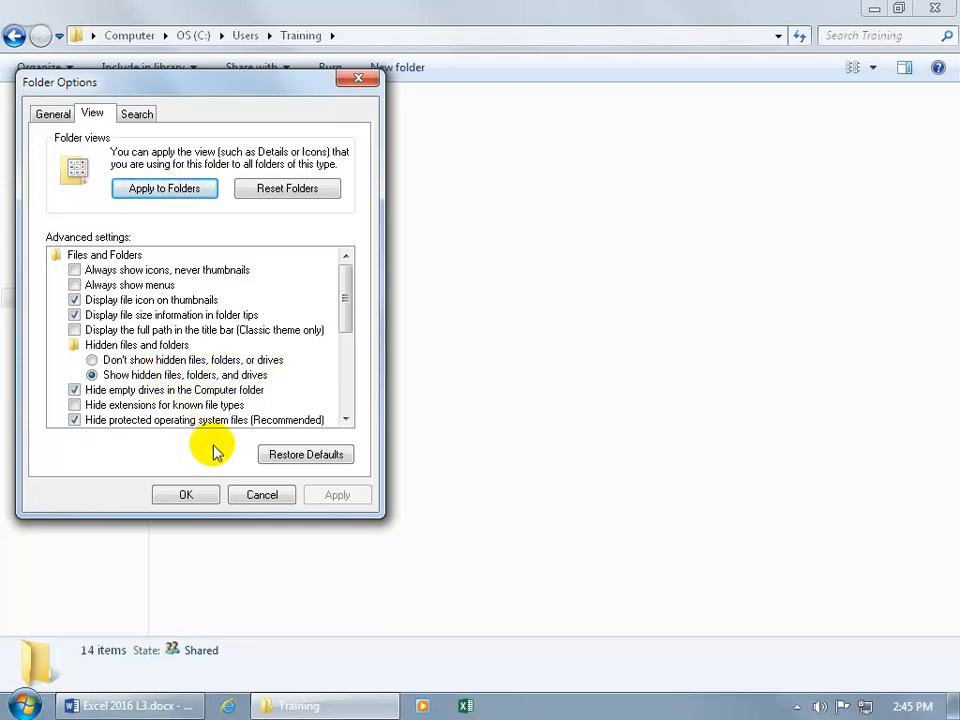
click(258, 492)
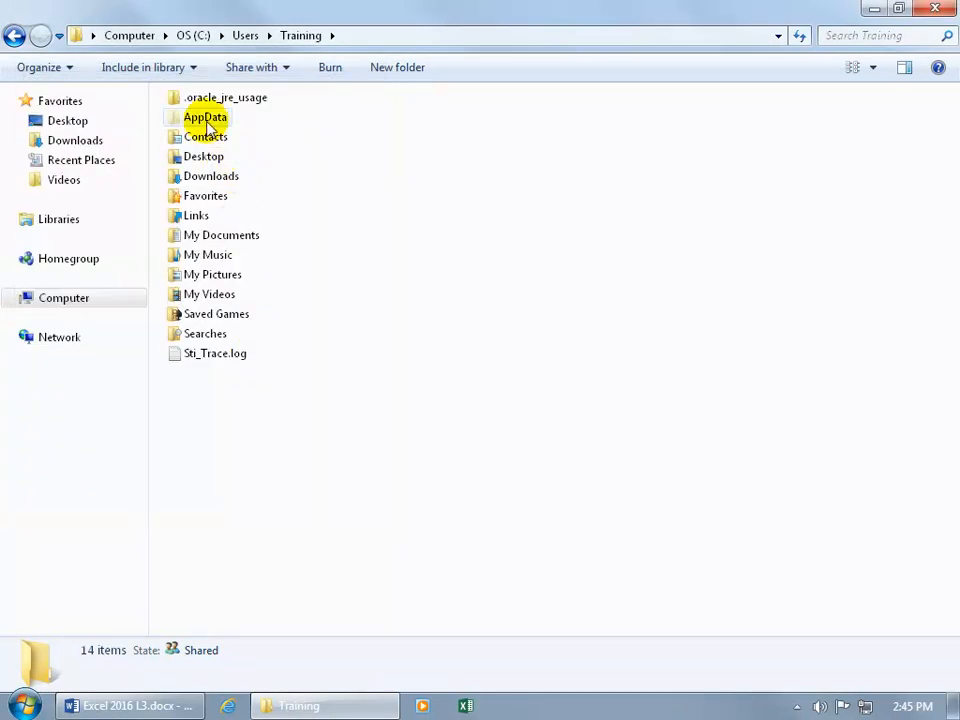
Browse from the Training folder to AppData\Roaming\Microsoft\Excel\XLSTART
double_click(208, 118)
click(207, 124)
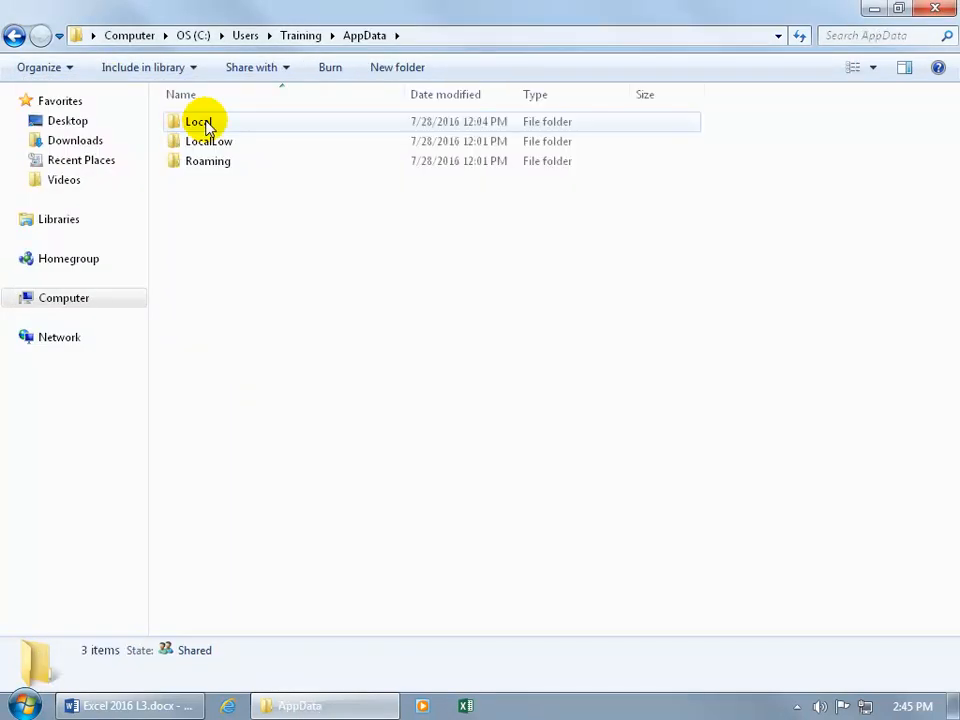
double_click(224, 164)
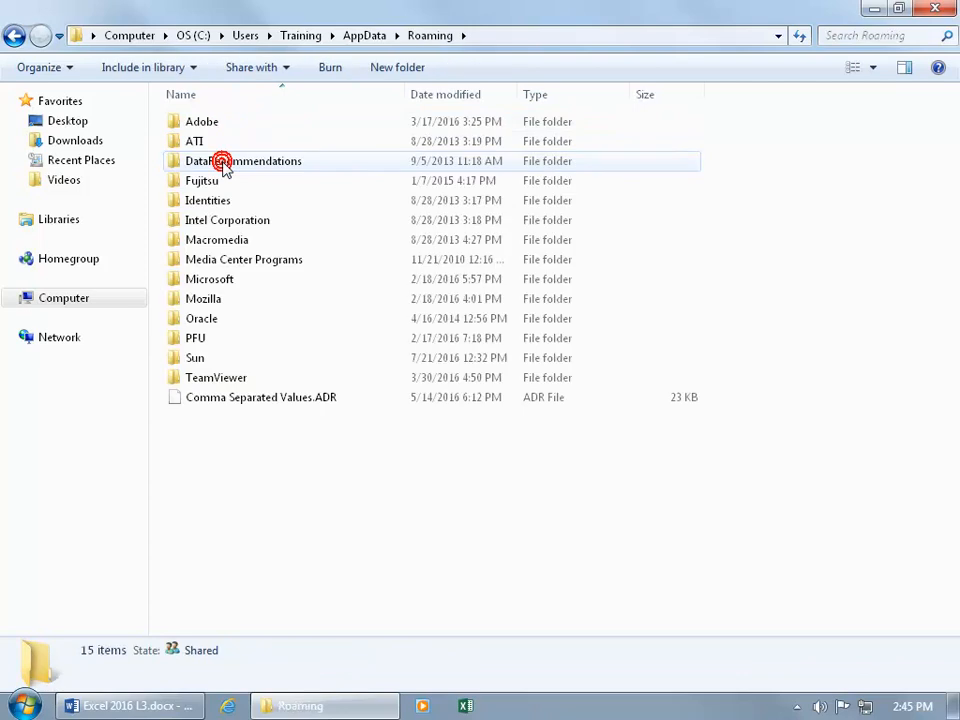
double_click(229, 284)
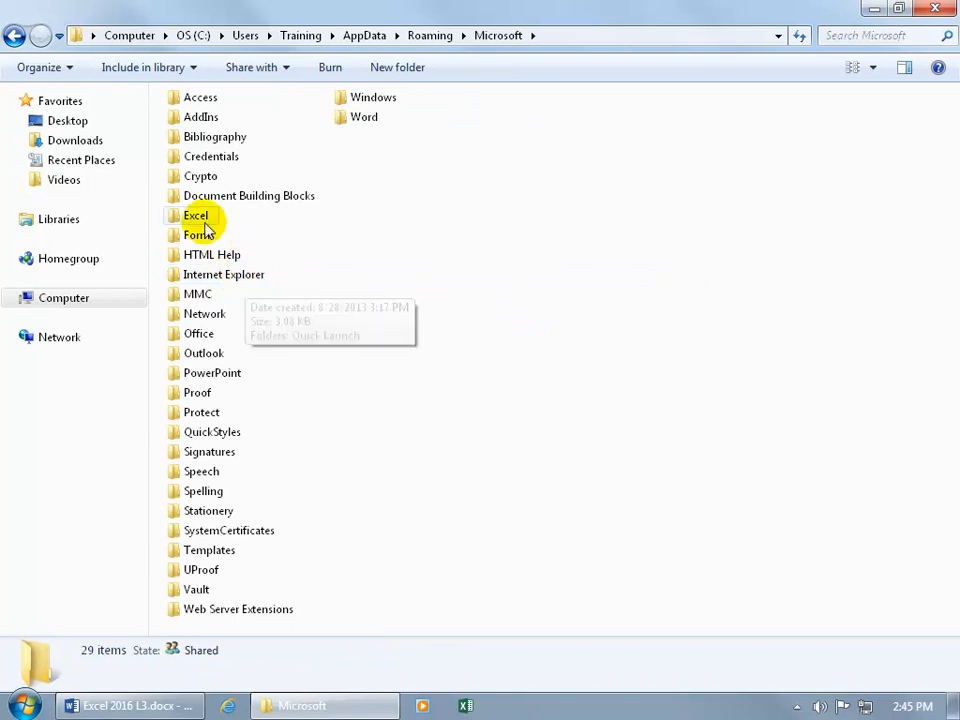
double_click(197, 217)
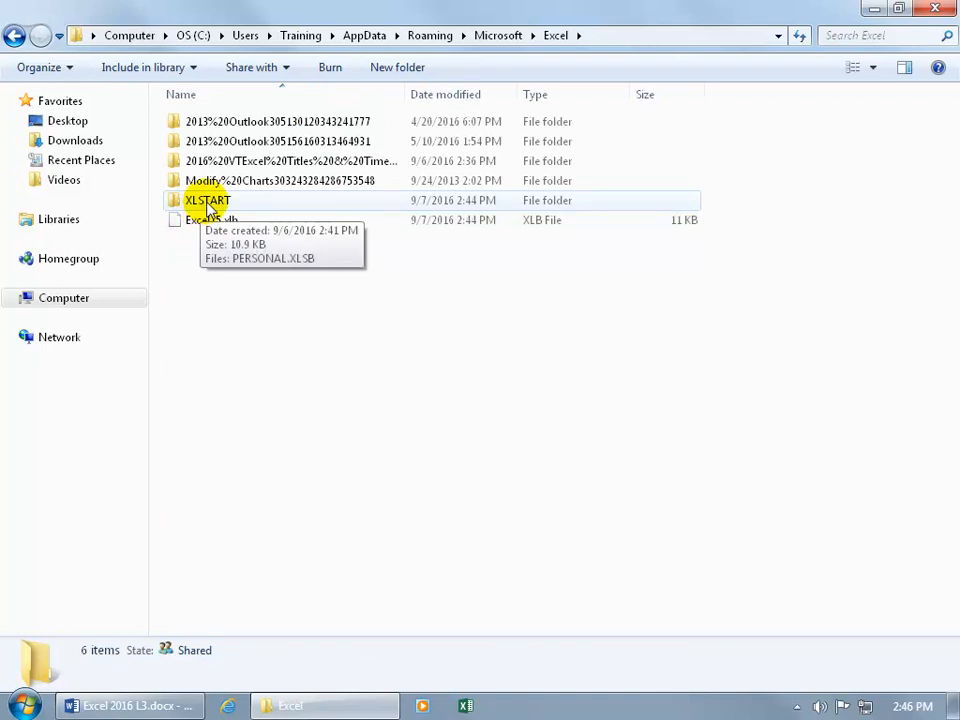
double_click(208, 203)
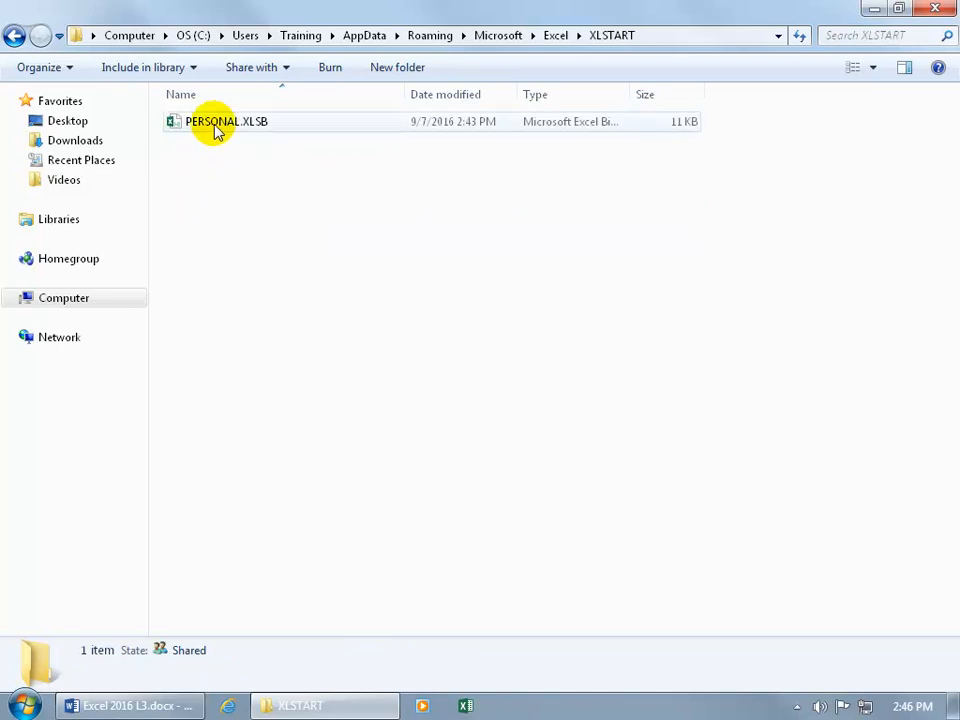
Delete PERSONAL.XLSB from the XLSTART folder by moving it to the Recycle Bin, then close the folder window
right_click(216, 125)
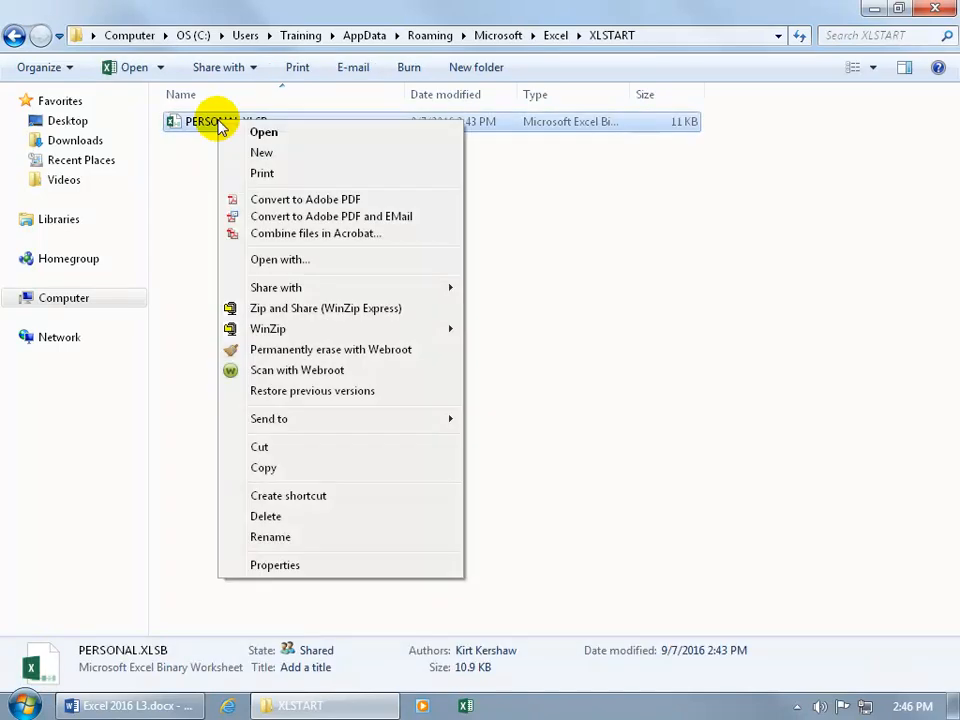
click(270, 516)
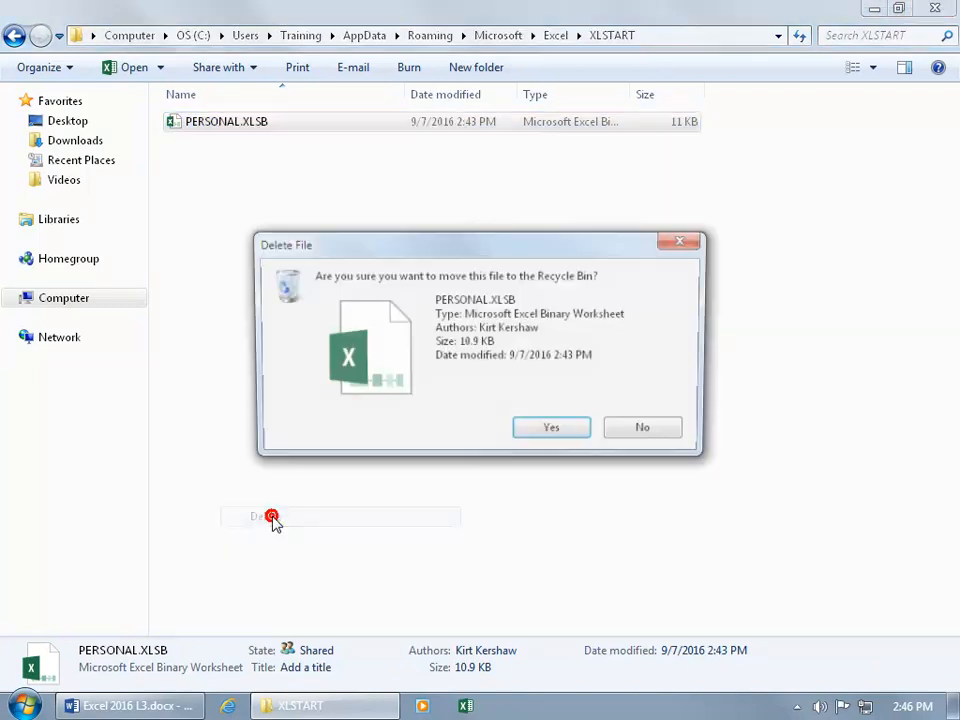
click(553, 431)
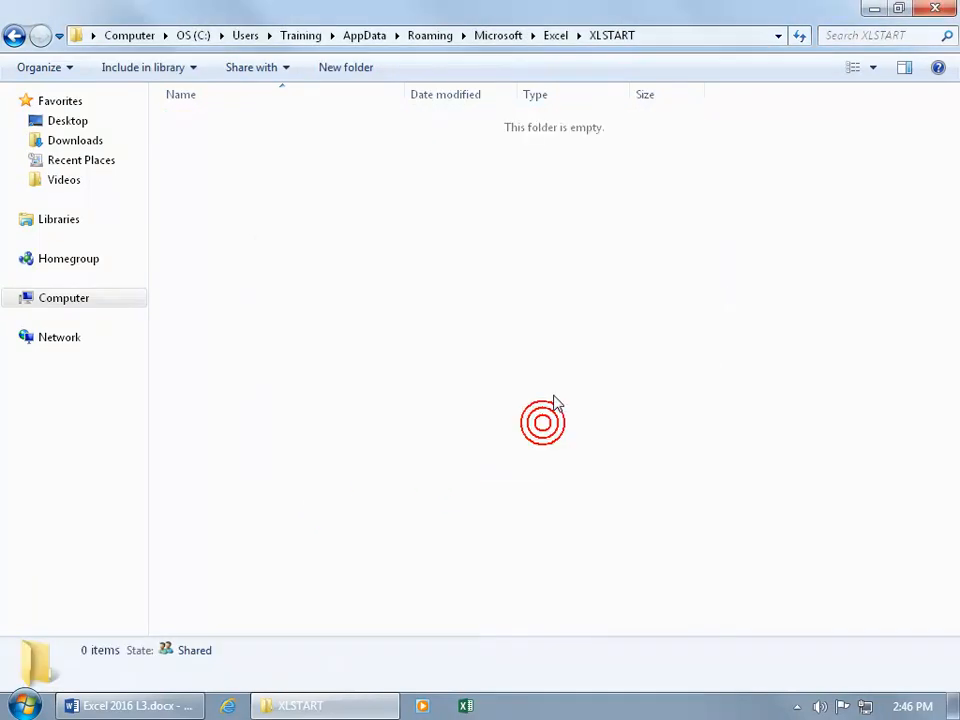
click(936, 12)
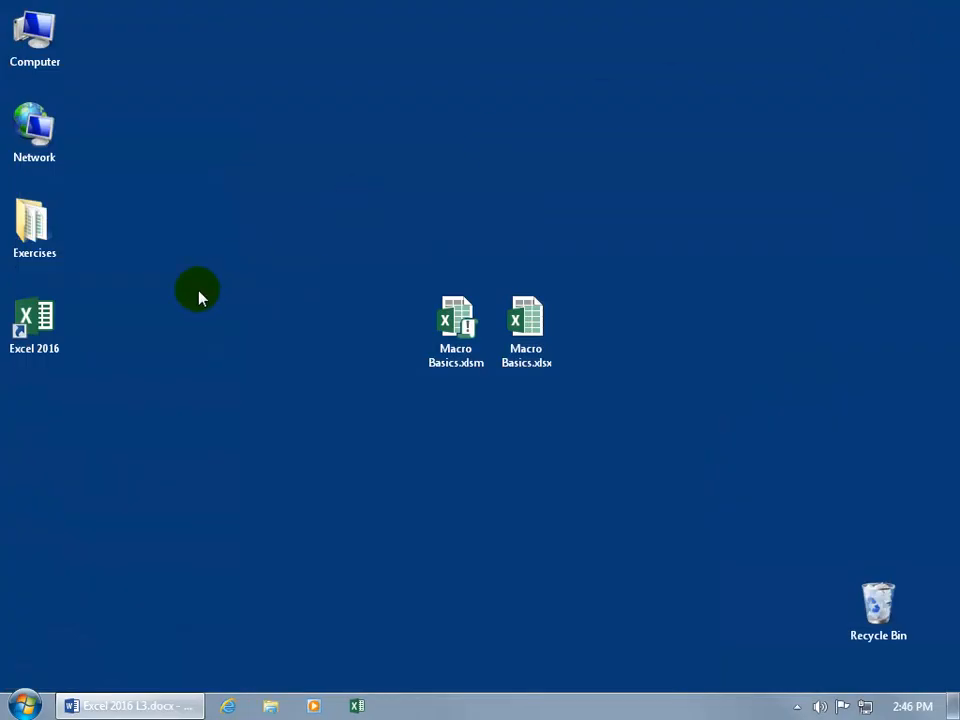
Relaunch Excel from the desktop and check whether any hidden workbook is available to unhide
click(50, 325)
double_click(50, 325)
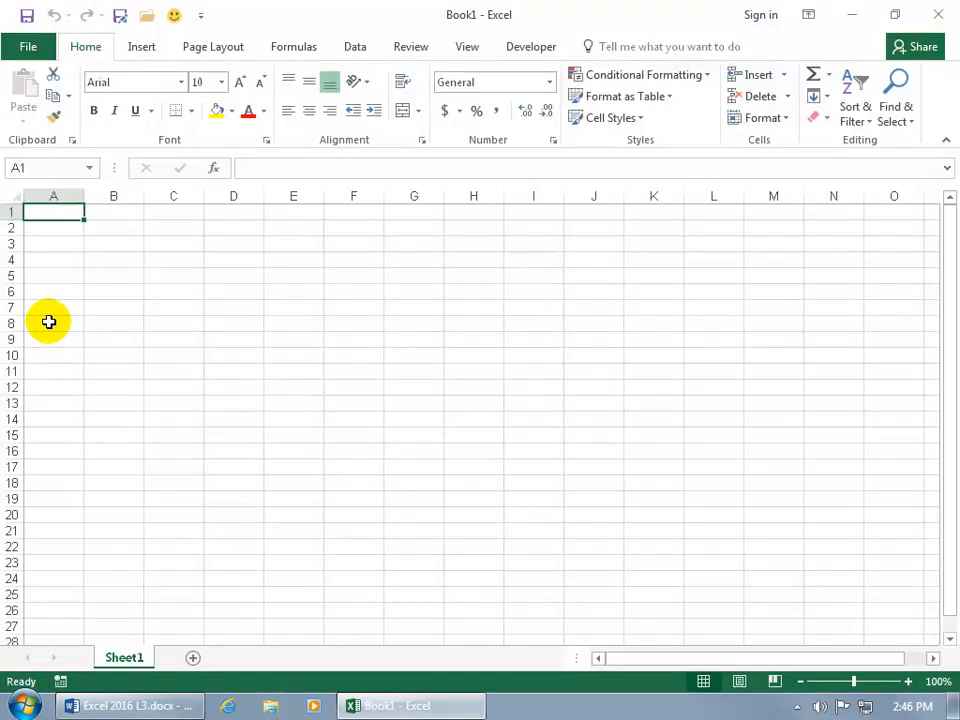
click(470, 47)
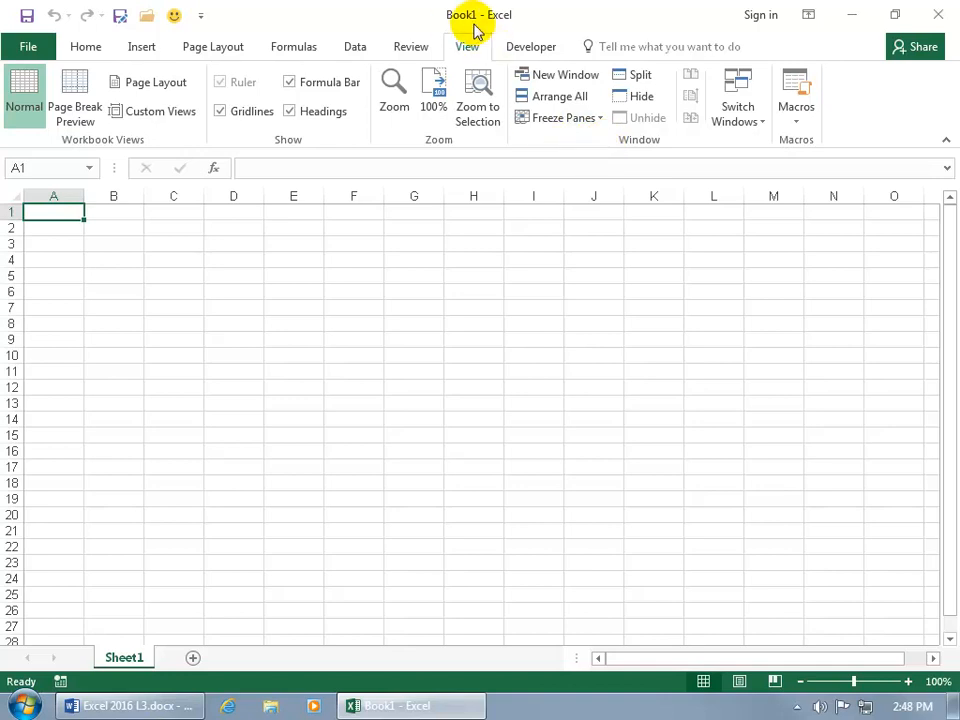
Save the blank workbook to the Desktop as Empty Macro Workbook in the Excel Macro-Enabled Workbook (*.xlsm) format
click(122, 22)
click(435, 424)
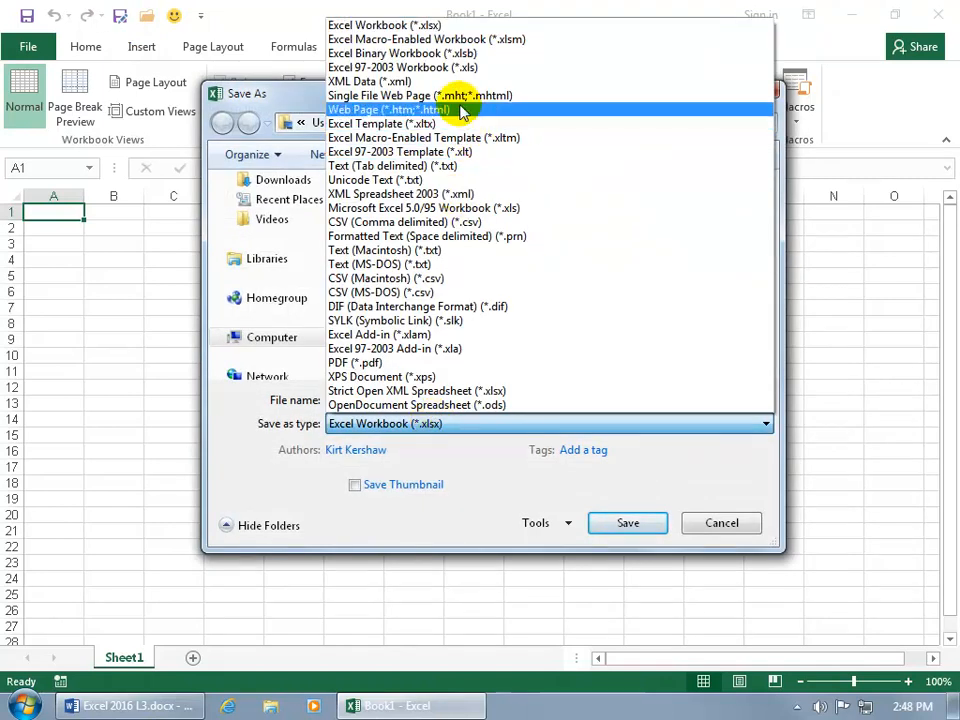
click(468, 39)
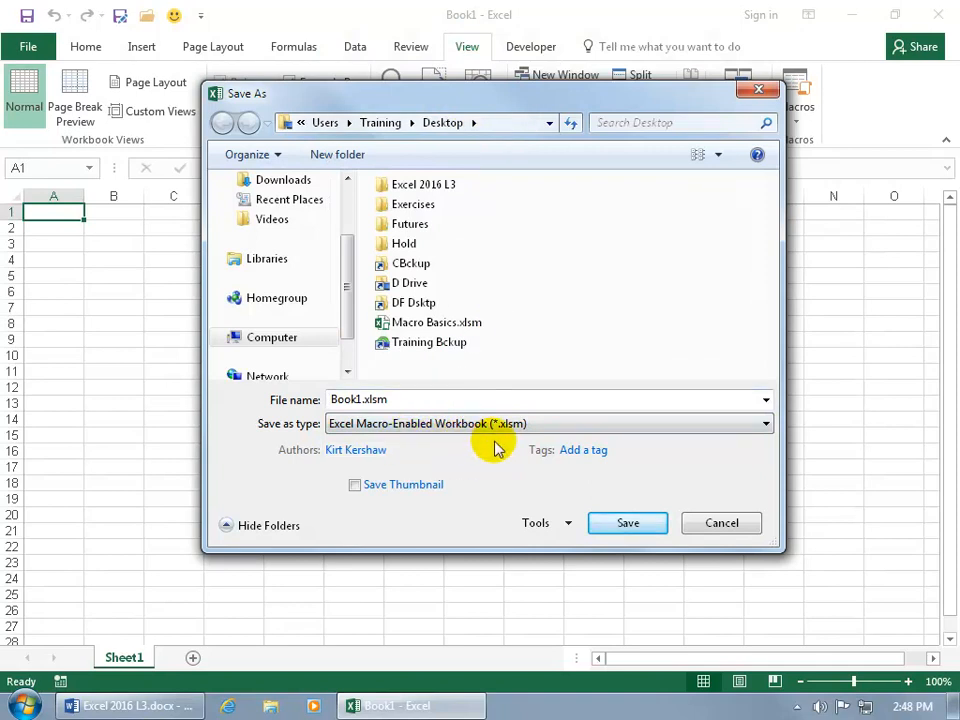
double_click(405, 399)
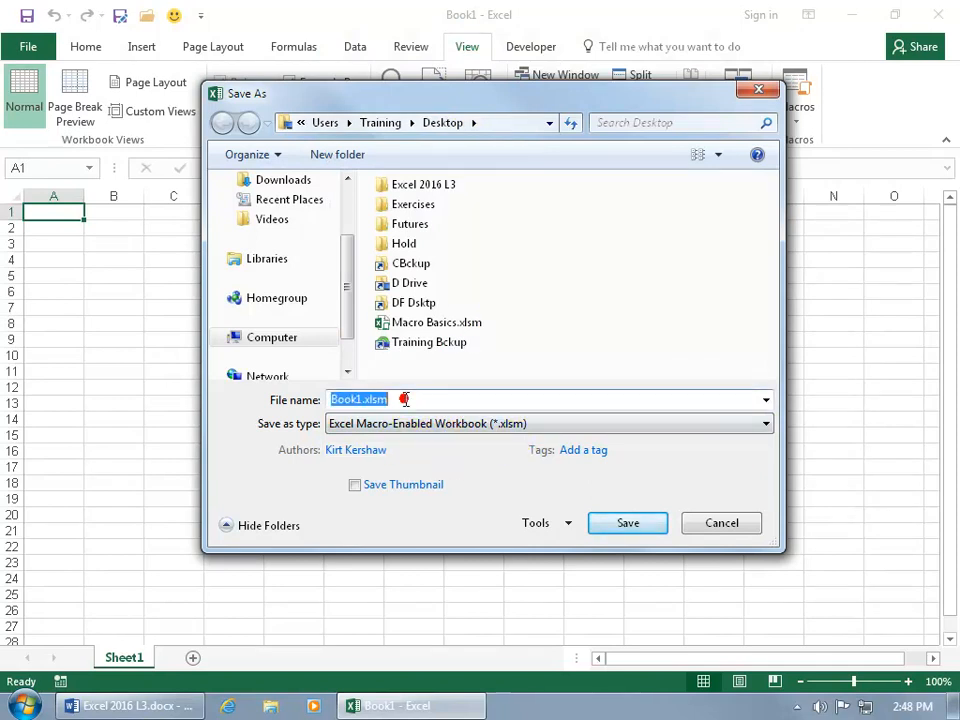
text(Empty Macro Workbook)
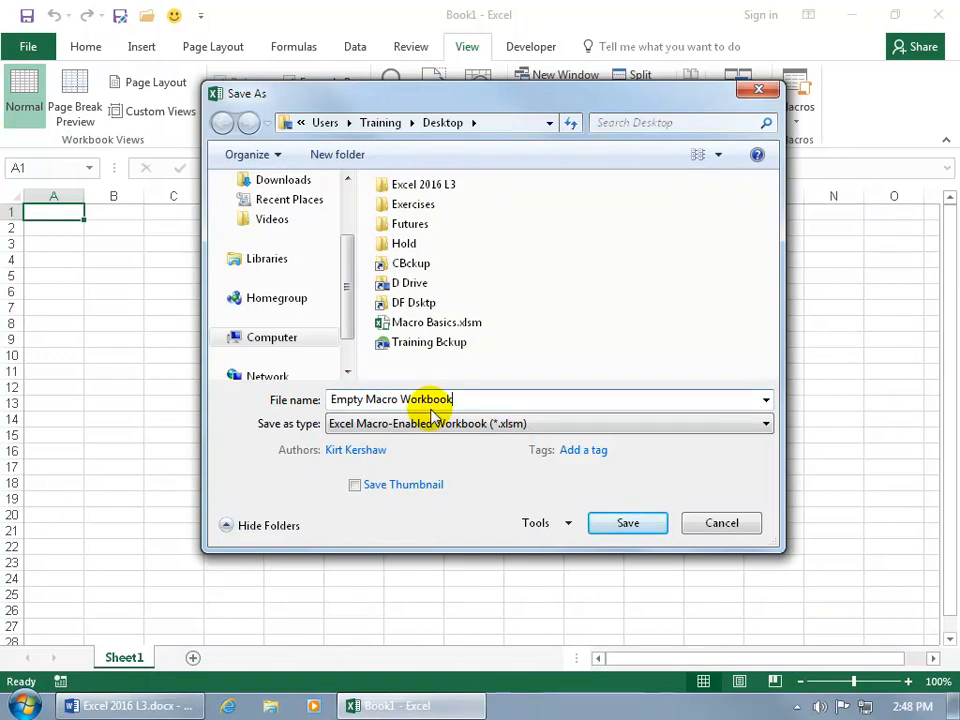
click(636, 524)
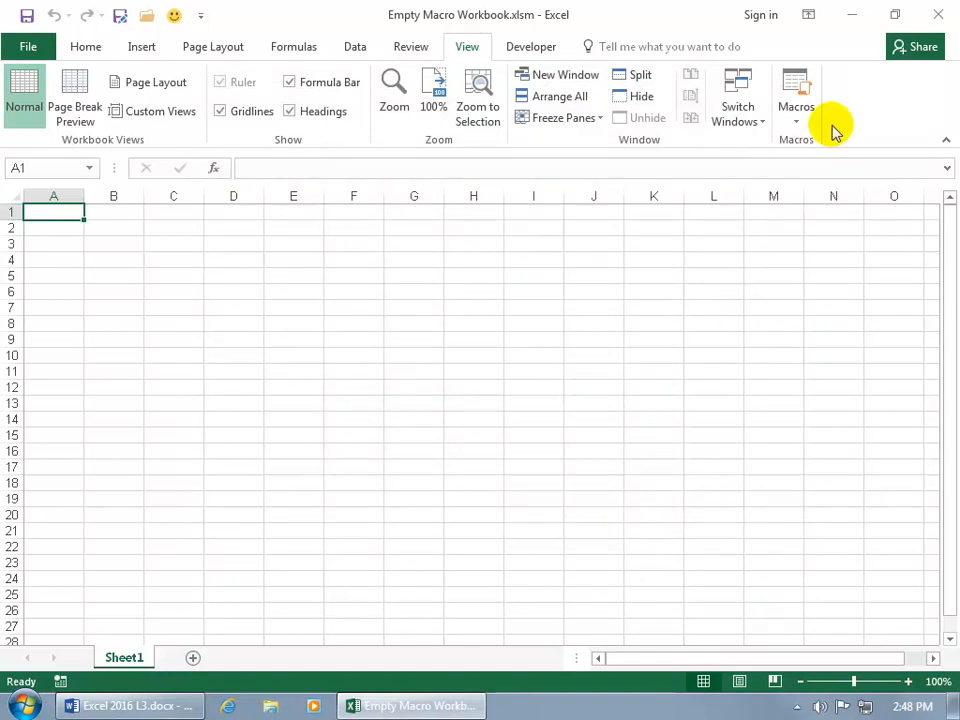
Minimize Empty Macro Workbook and open Macro Basics.xlsm from the desktop alongside it
click(850, 16)
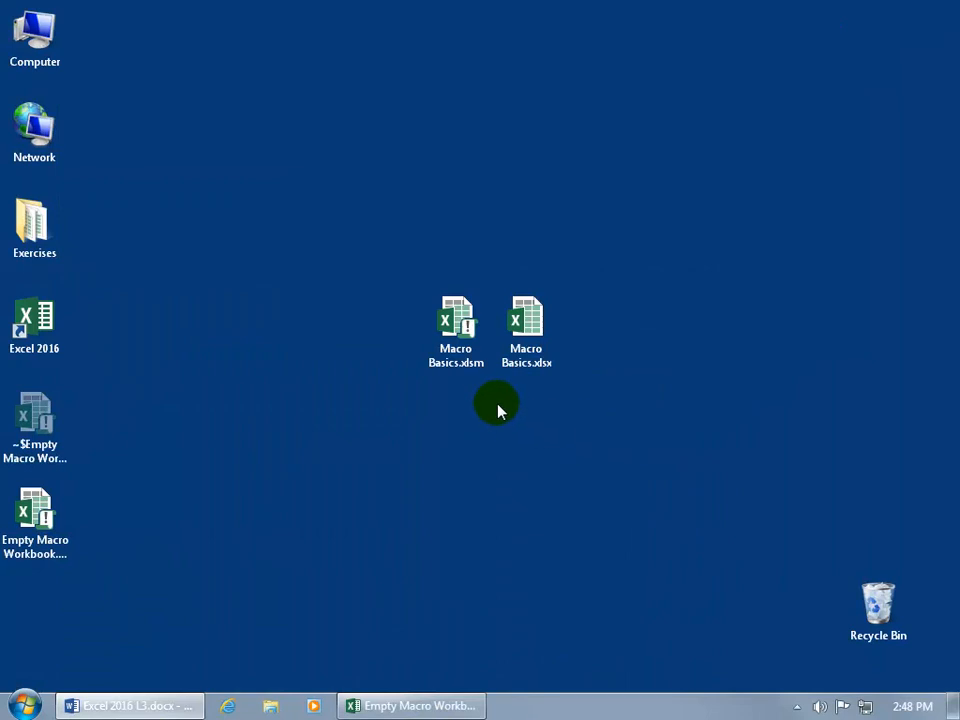
click(457, 320)
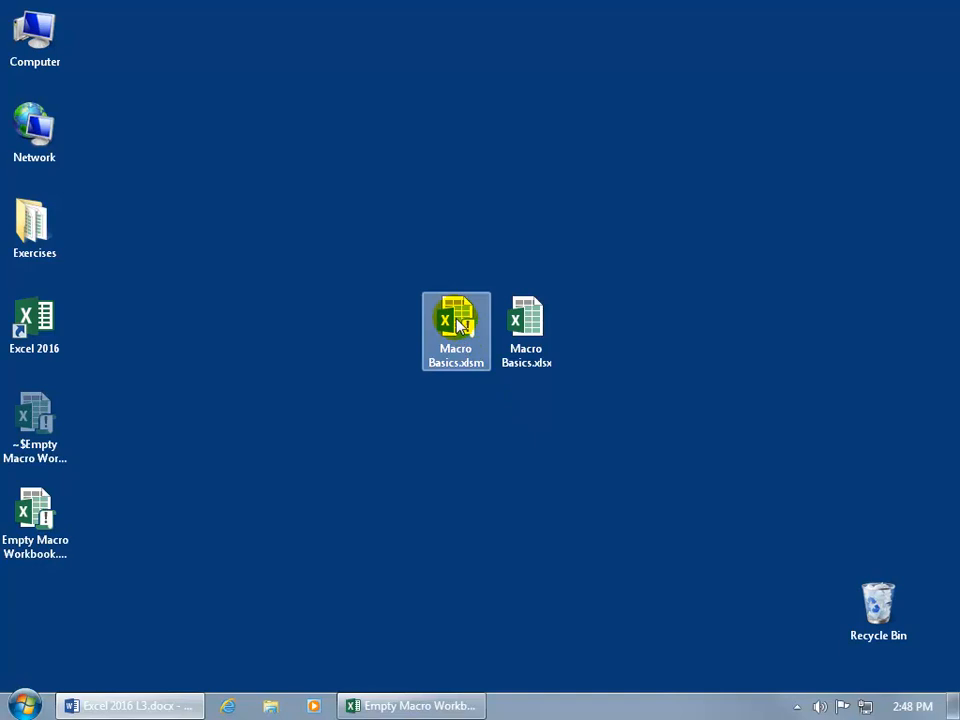
double_click(457, 320)
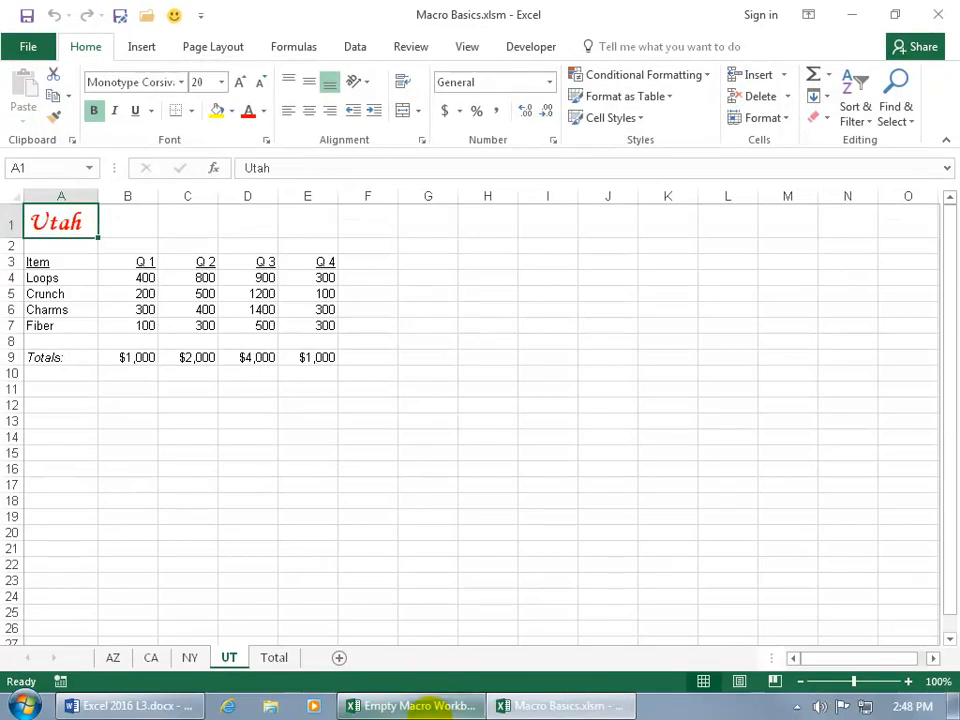
mouse_move(508, 705)
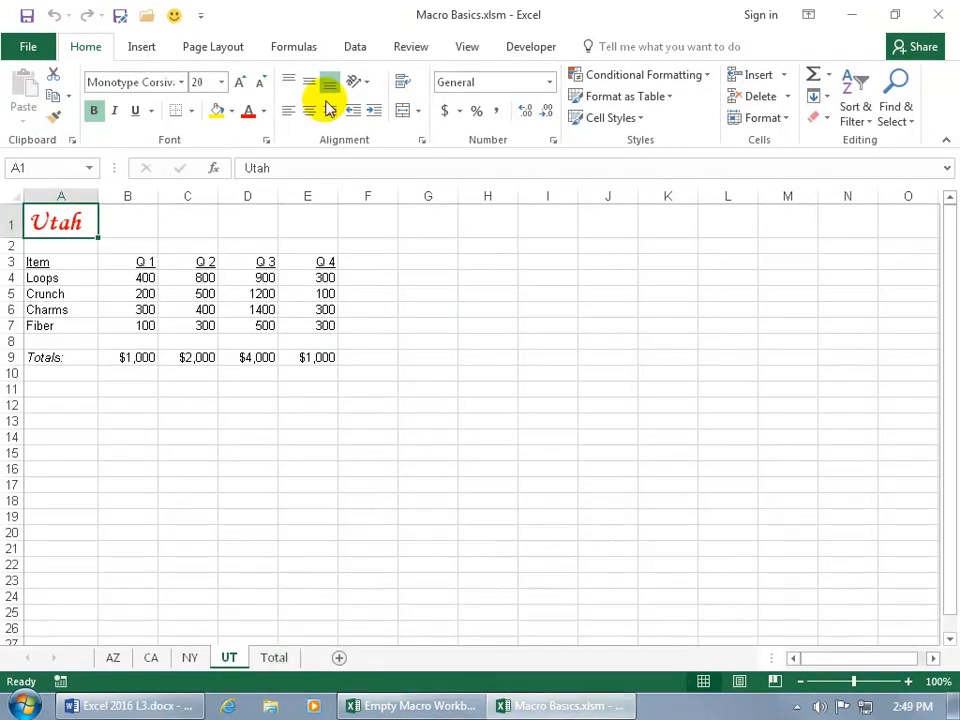
Open the Format_Titles macro's code for editing and expand the Empty Macro Workbook project down to its Microsoft Excel Objects
click(472, 50)
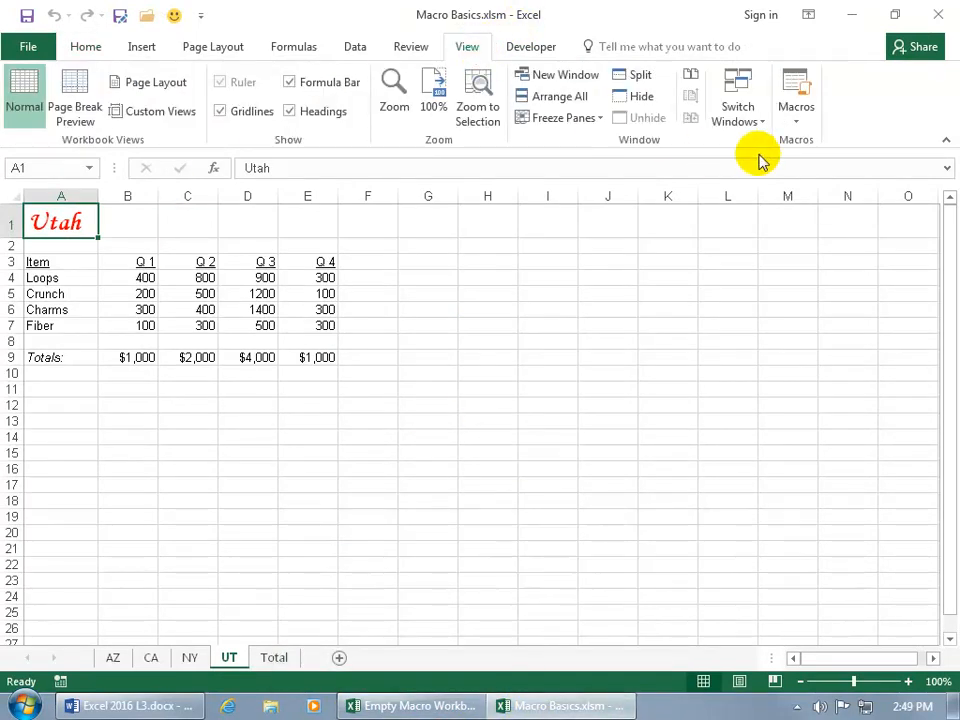
click(797, 90)
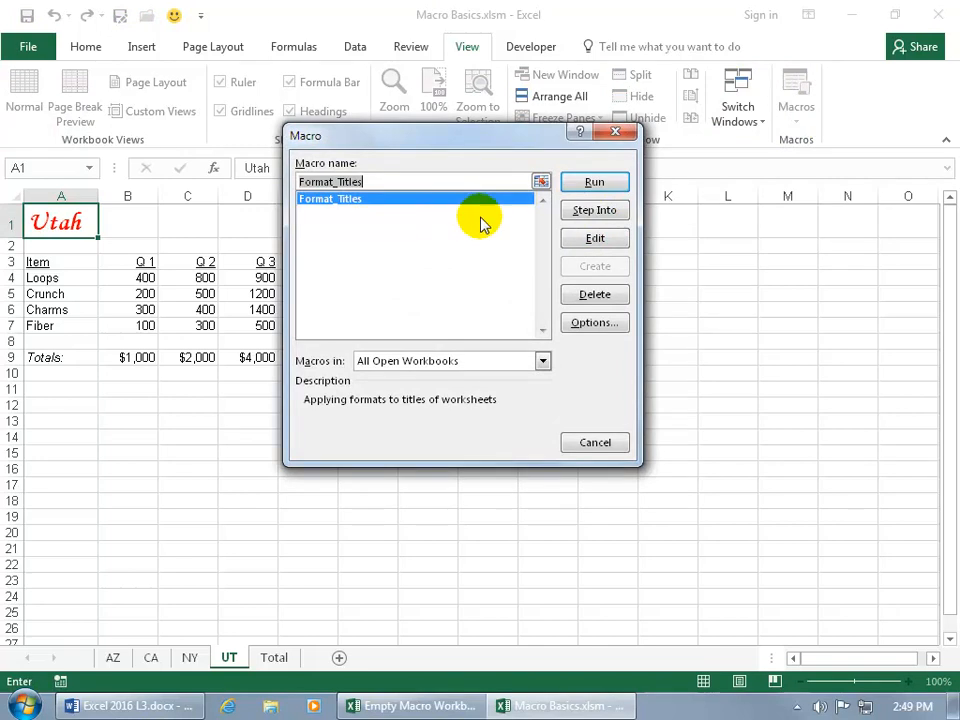
click(604, 243)
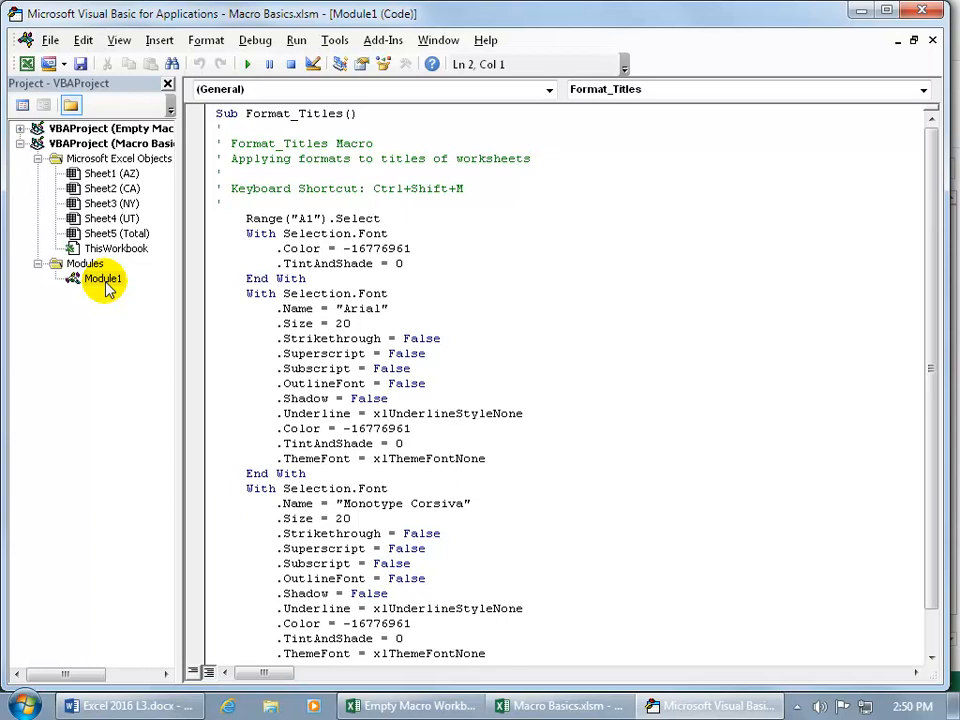
click(20, 128)
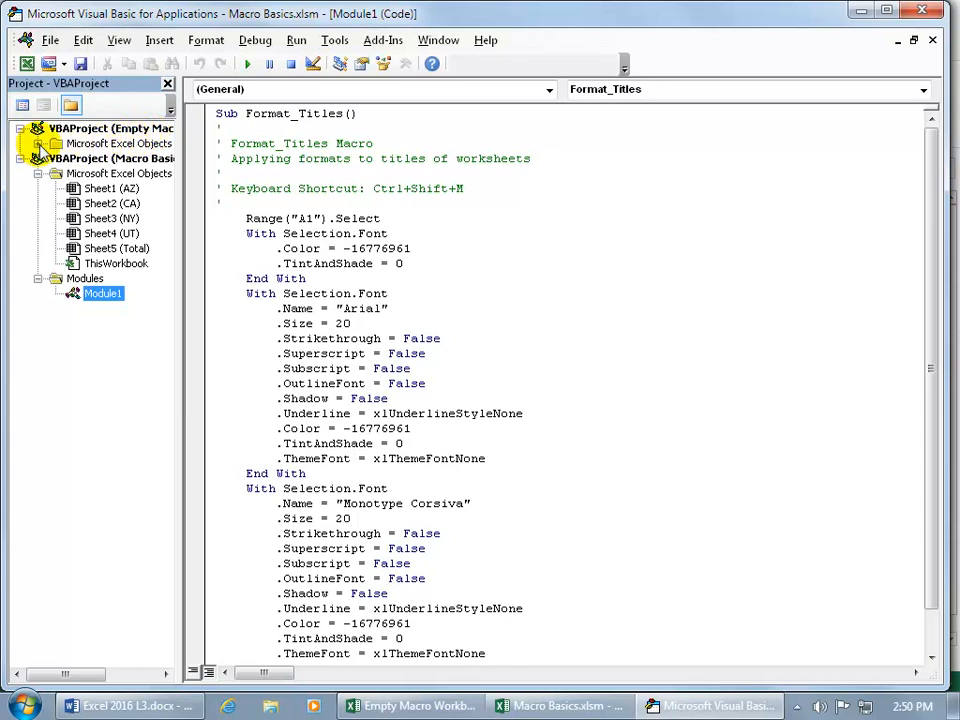
click(38, 143)
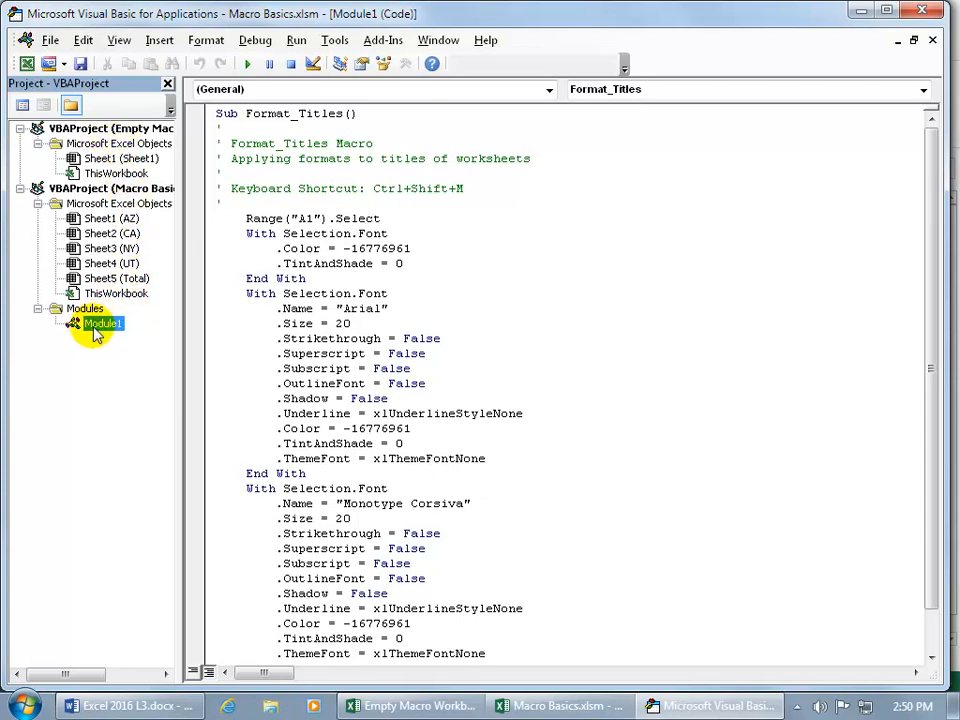
Copy Module1 from the Macro Basics project into the Empty Macro Workbook project, then close the code editor and return to Excel
drag(95, 330, 91, 147)
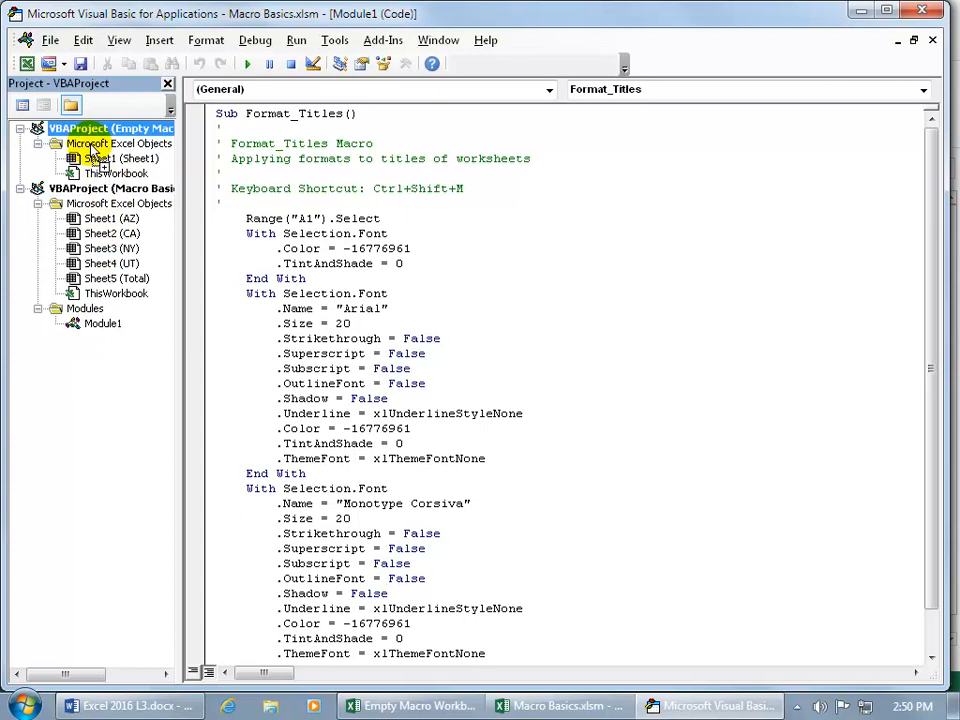
drag(91, 147, 91, 147)
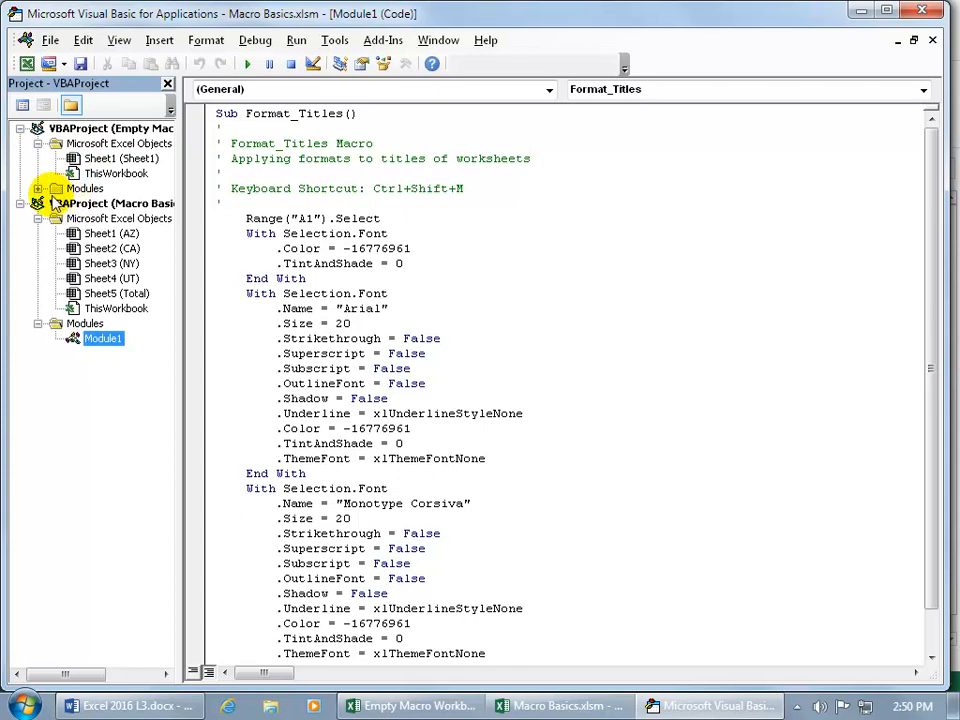
click(37, 188)
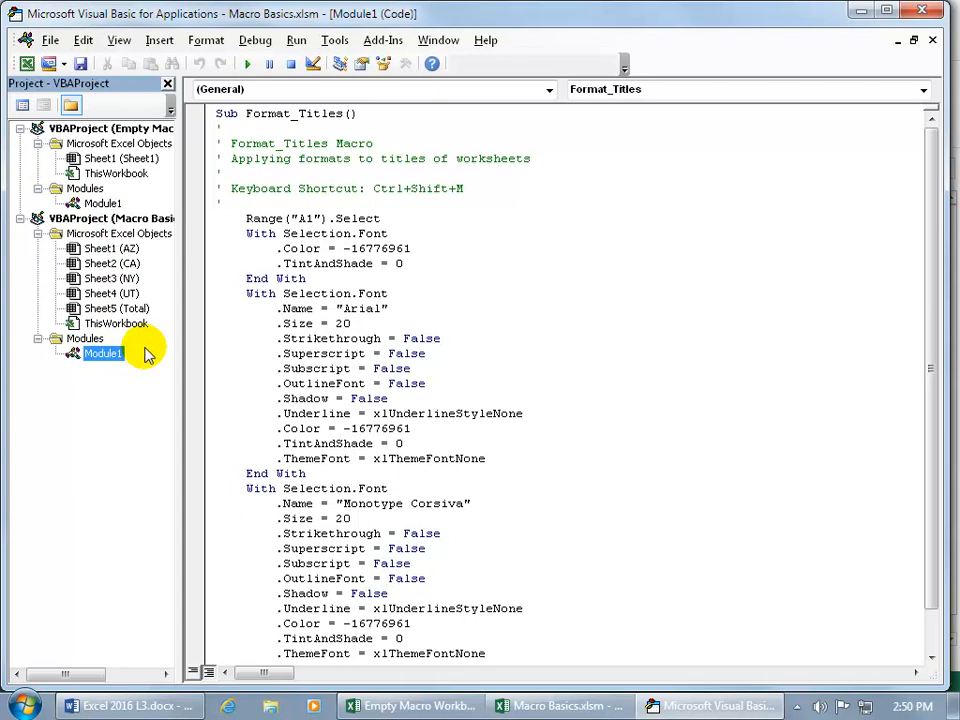
click(50, 41)
click(64, 176)
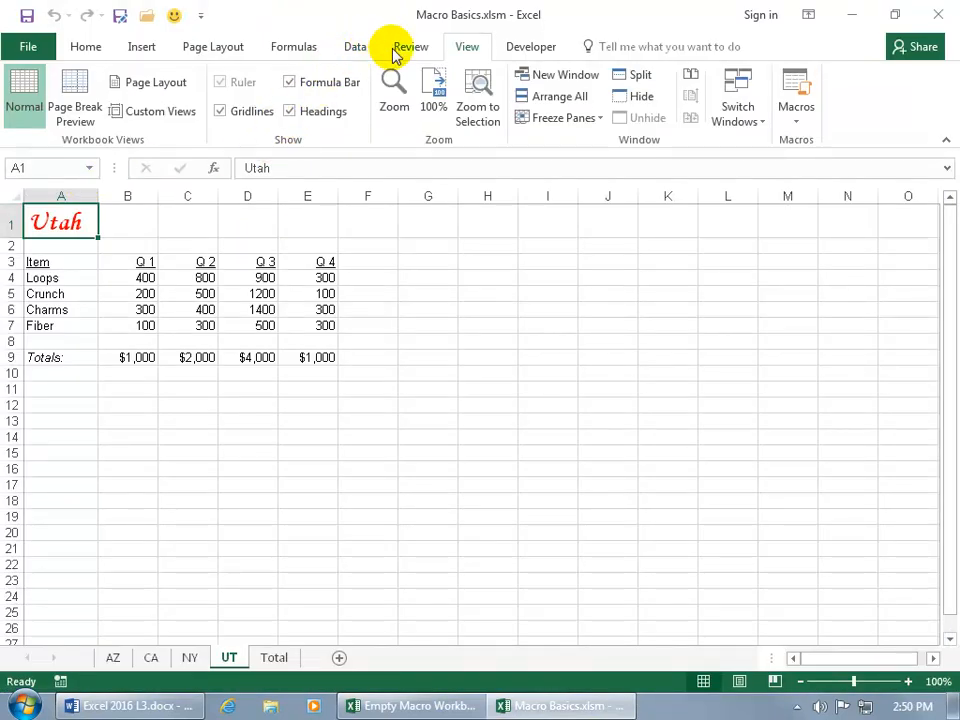
Switch to Empty Macro Workbook and check its macro list for the copied Format_Titles macro
click(418, 706)
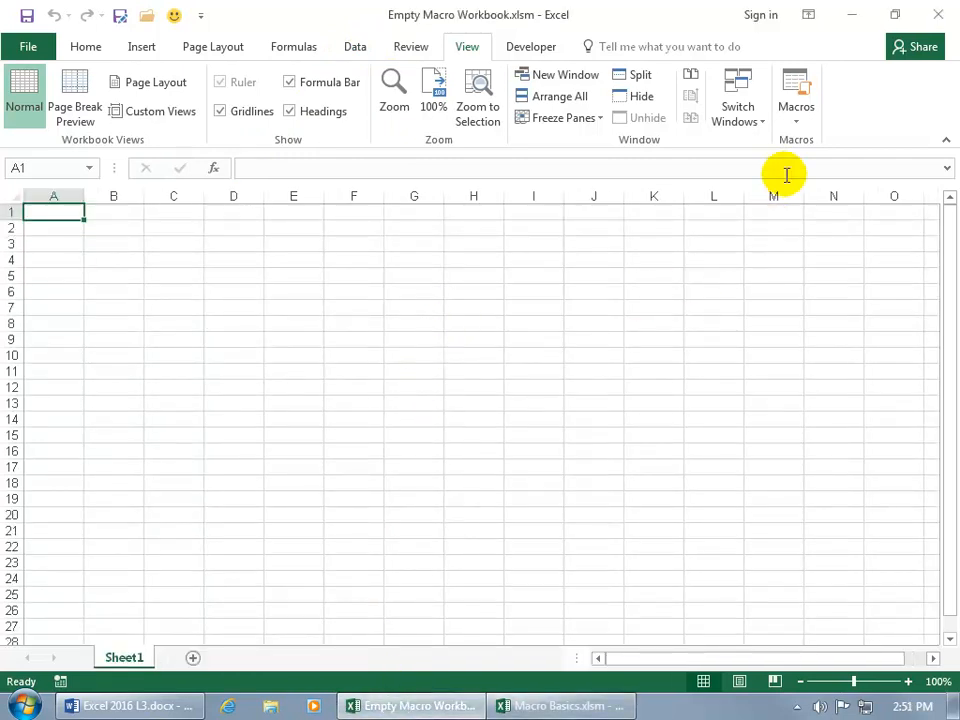
click(793, 90)
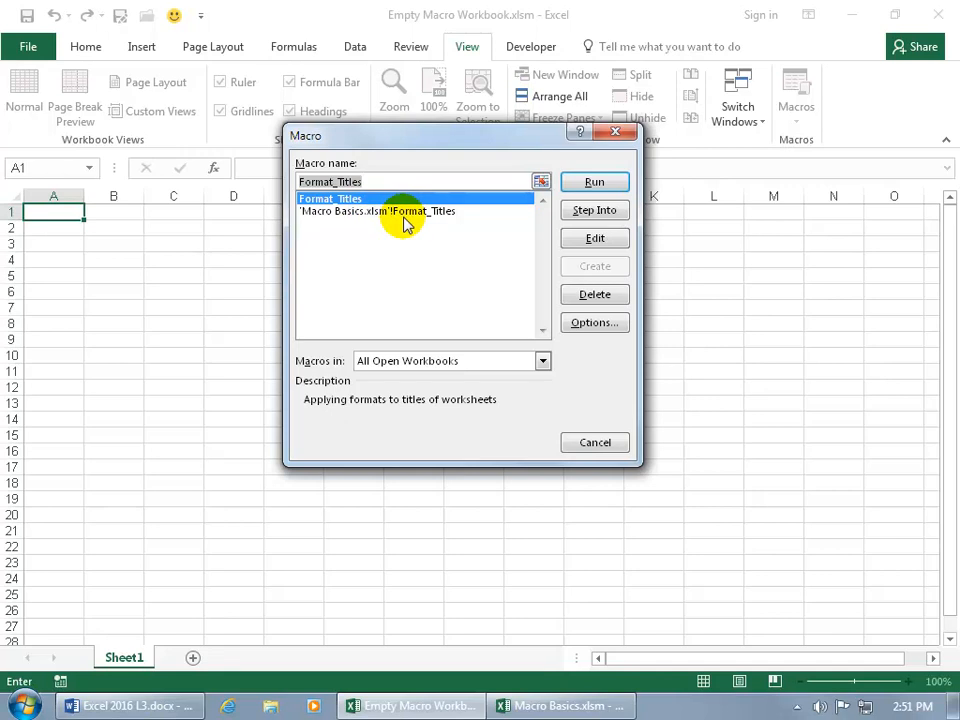
click(595, 443)
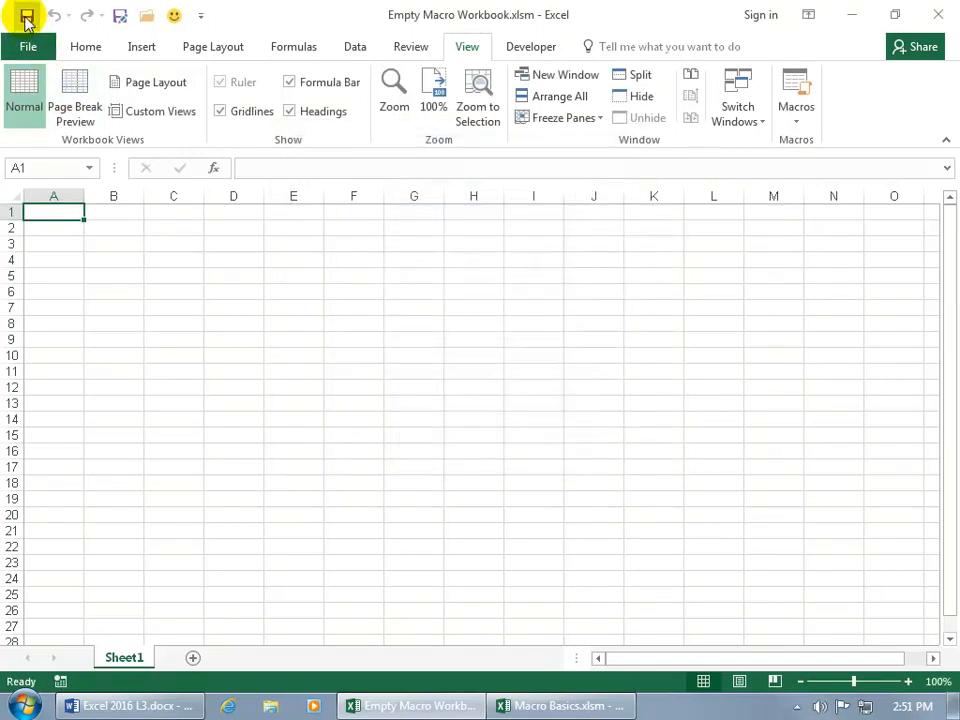
Save Empty Macro Workbook and close both workbooks, then move its file beside the other workbook files on the desktop
click(922, 20)
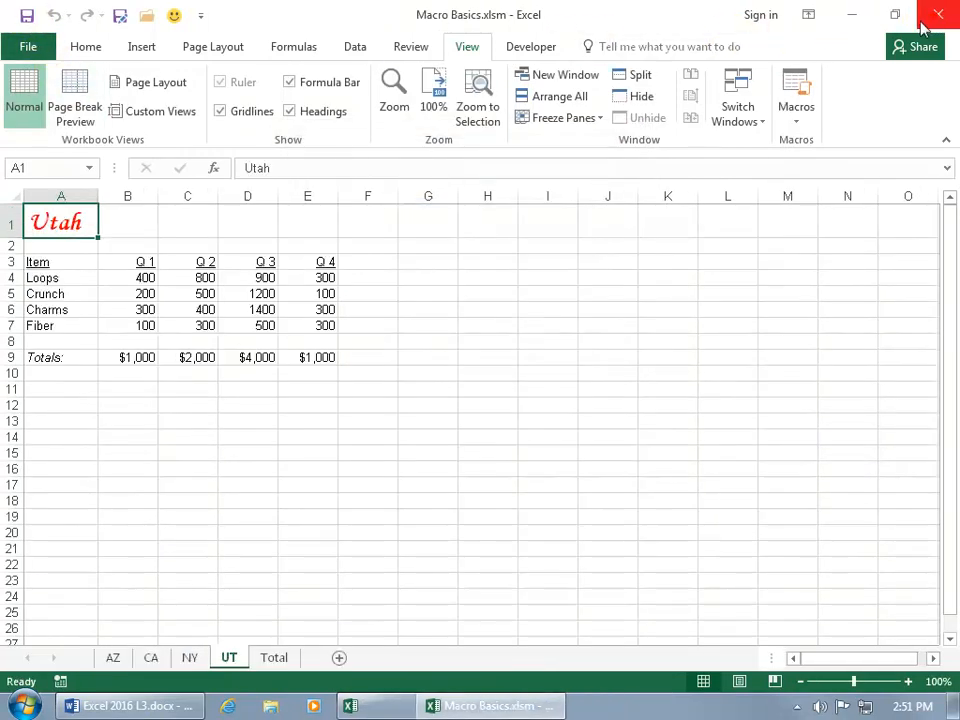
click(928, 21)
drag(34, 513, 328, 410)
drag(383, 338, 389, 332)
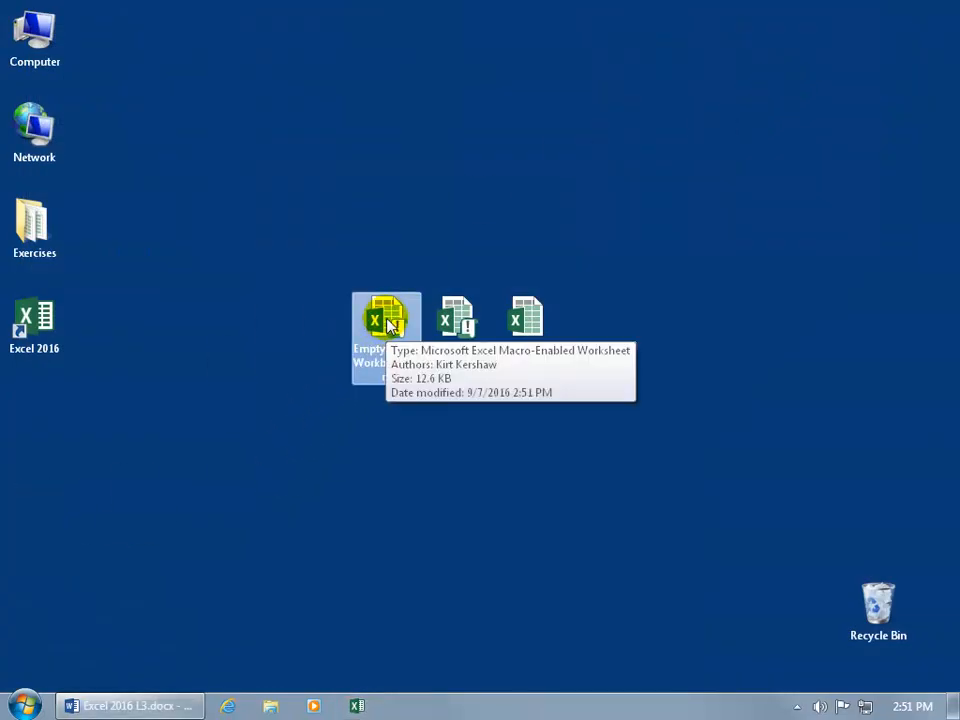
Reopen Empty Macro Workbook from the desktop and check that Format_Titles is in its macro list
double_click(386, 321)
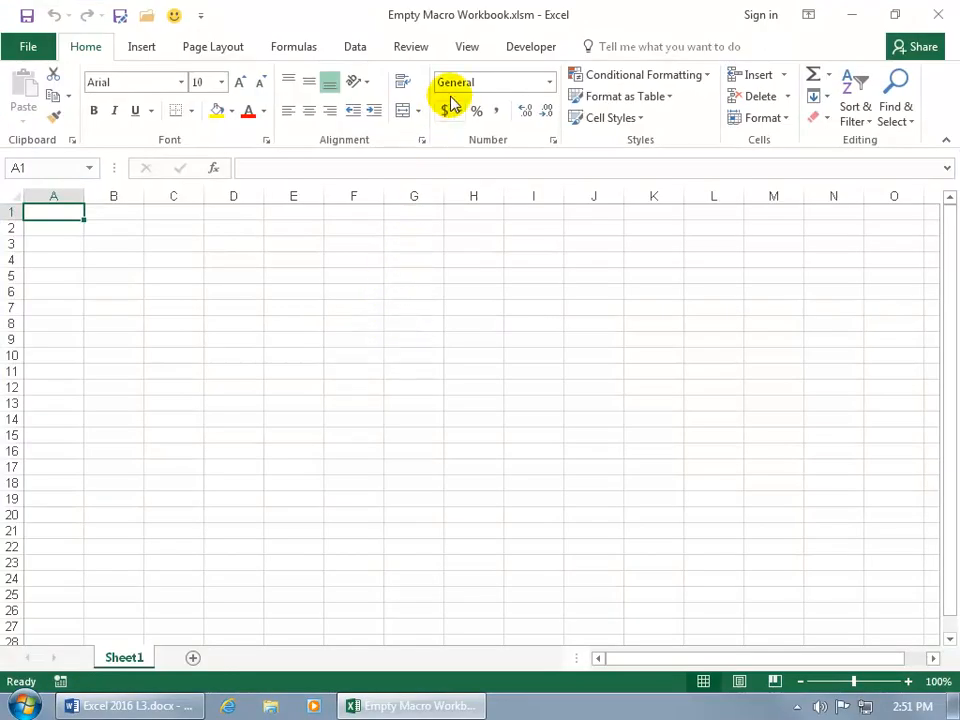
click(472, 50)
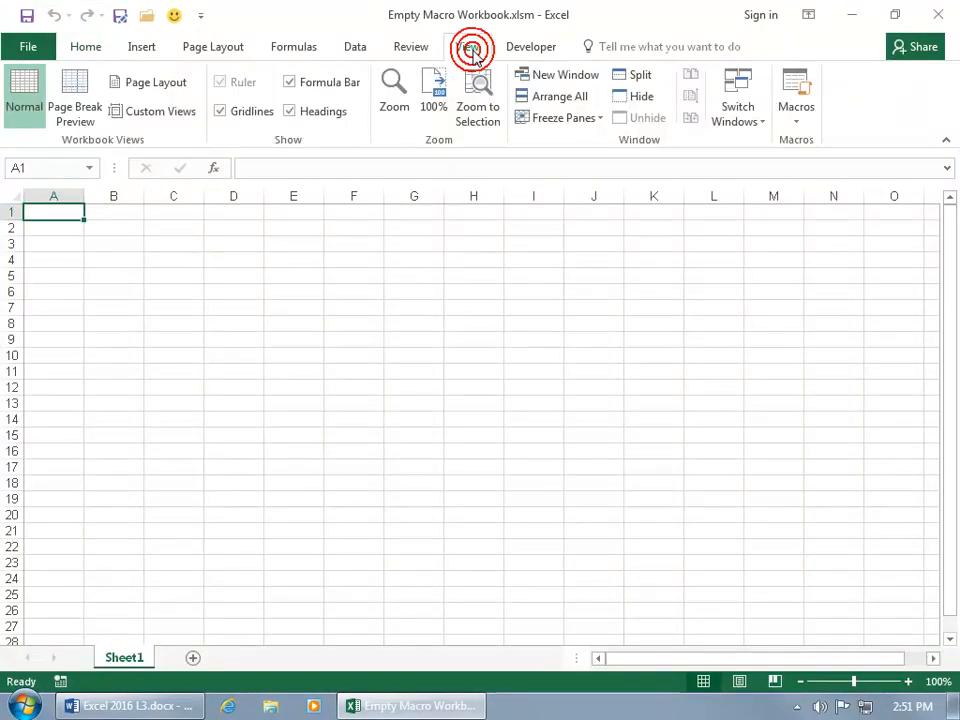
click(794, 90)
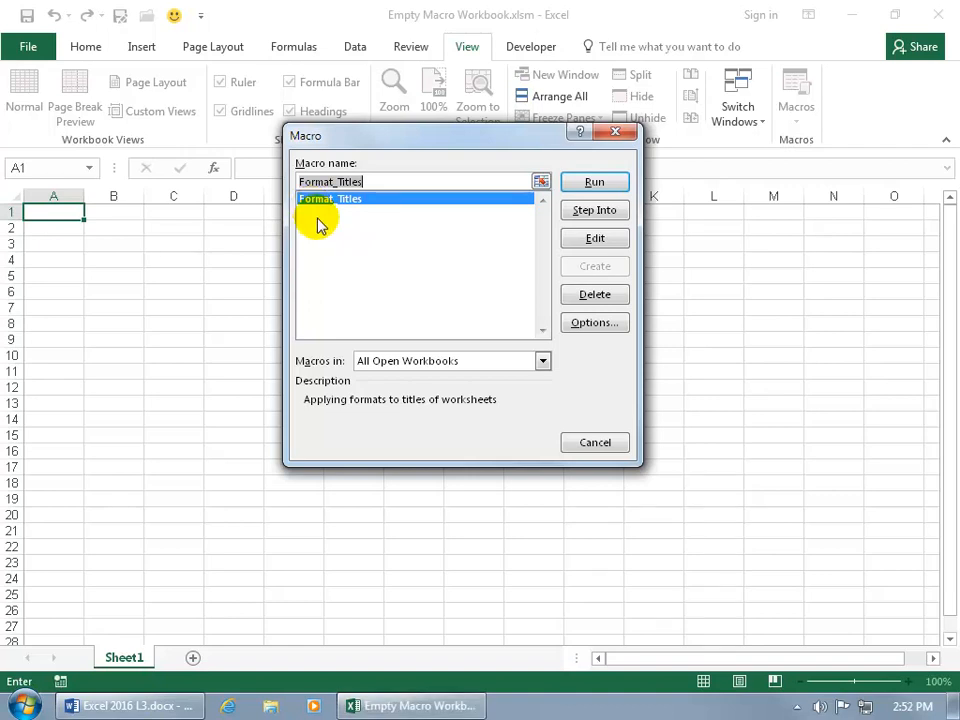
click(617, 134)
Enter Text in cell A1 and run the Format_Titles macro on it
text(Text)
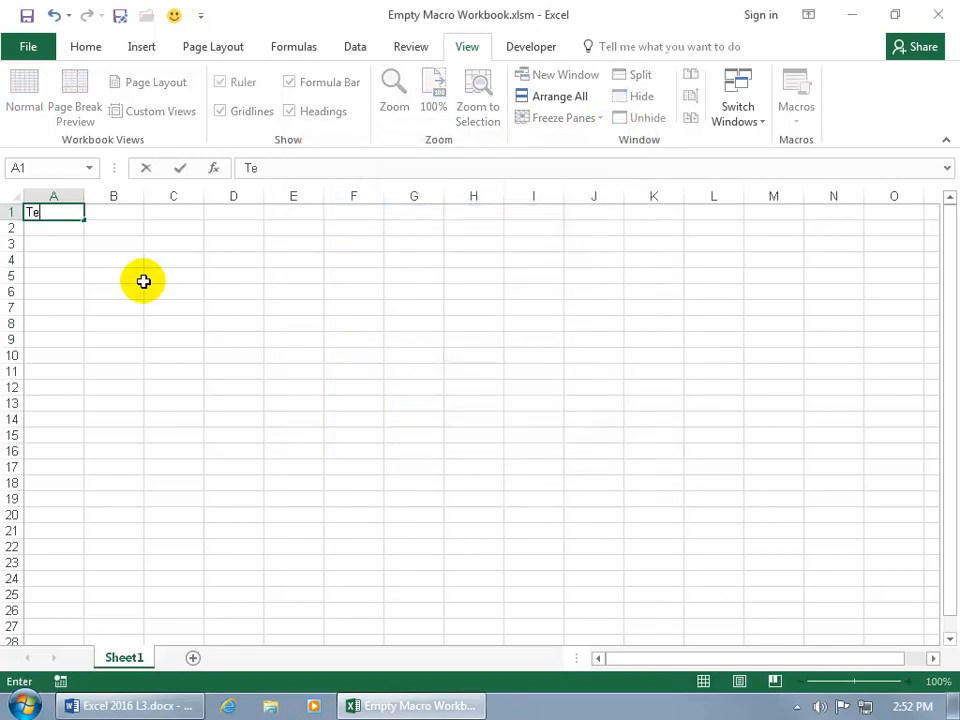
key(Return)
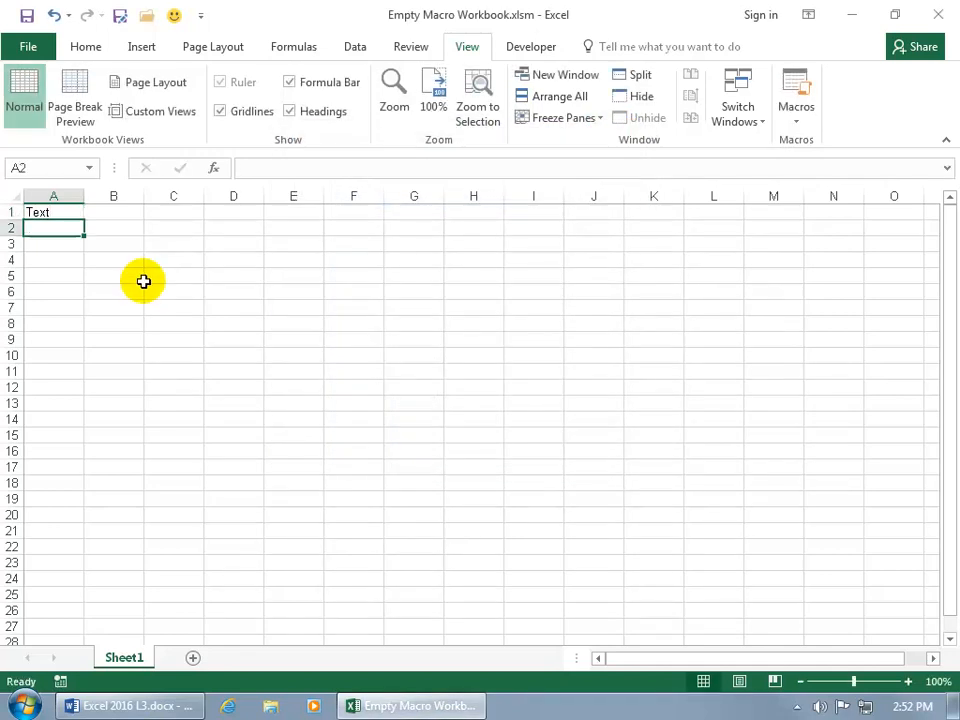
click(70, 215)
key(ctrl+shift+f)
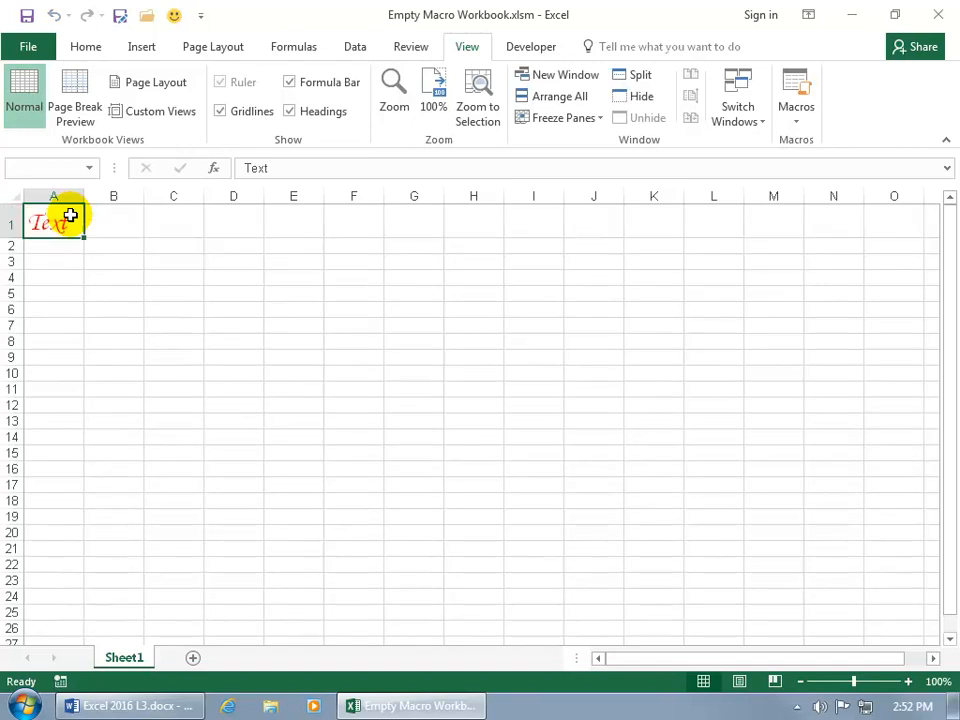